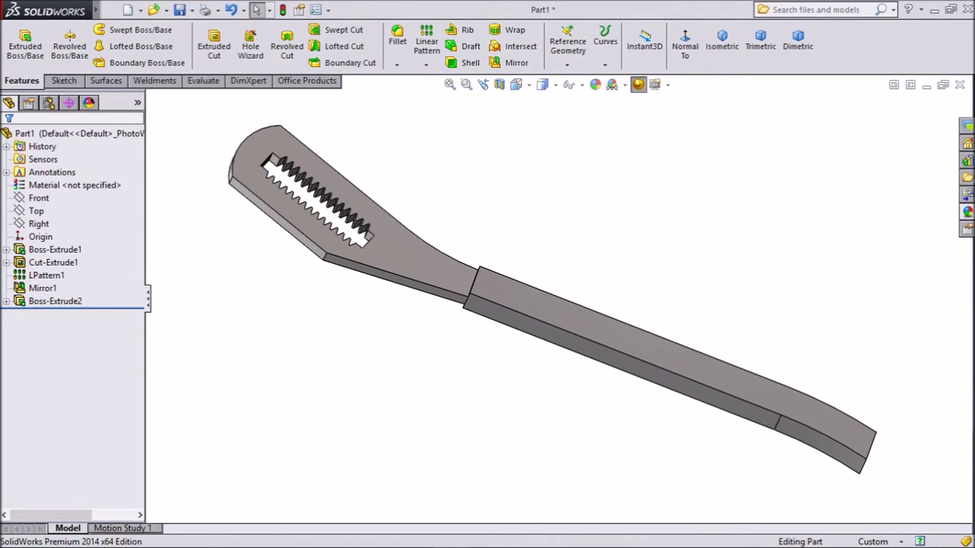
Start a new sketch on the Front plane, viewed normal to it and zoomed in.
middle_click_drag(525, 290, 526, 286)
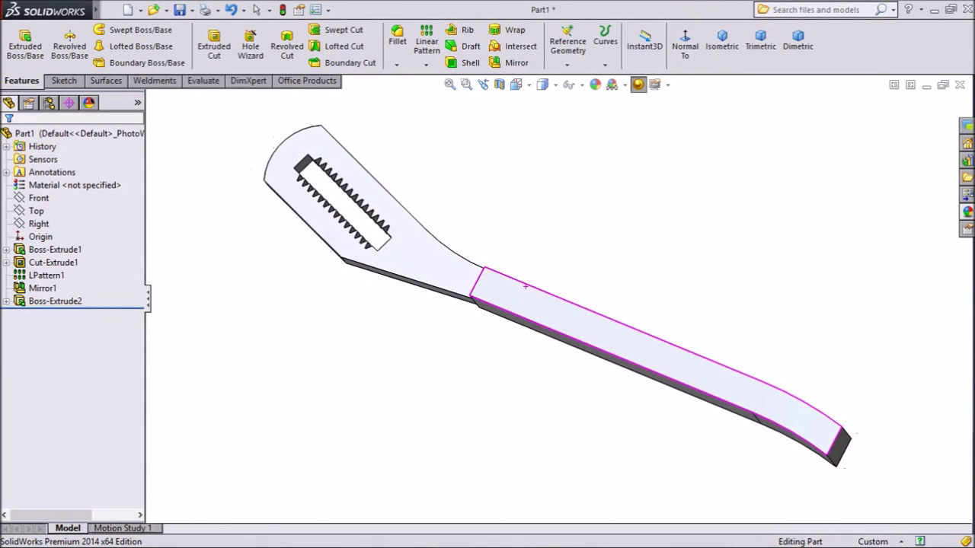
middle_click_drag(525, 286, 518, 281)
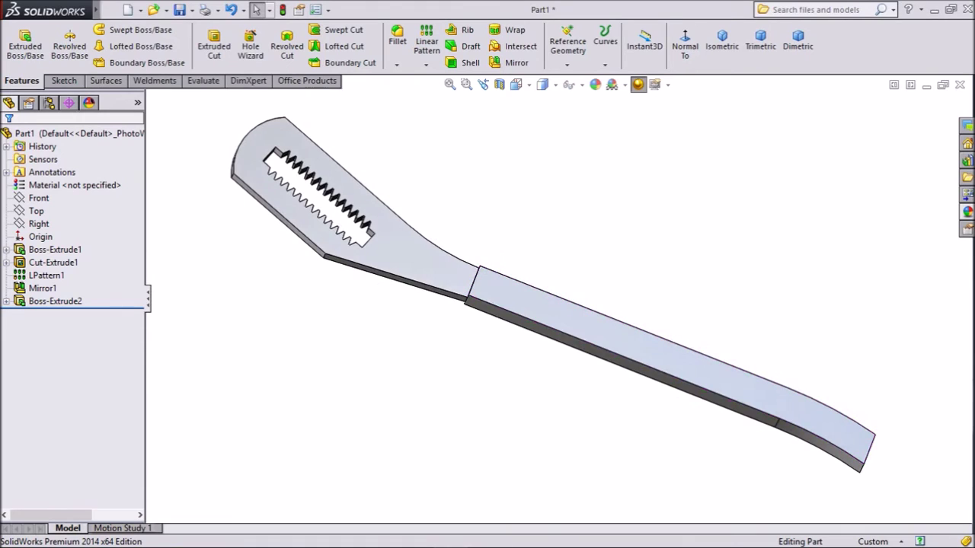
left_click(38, 198)
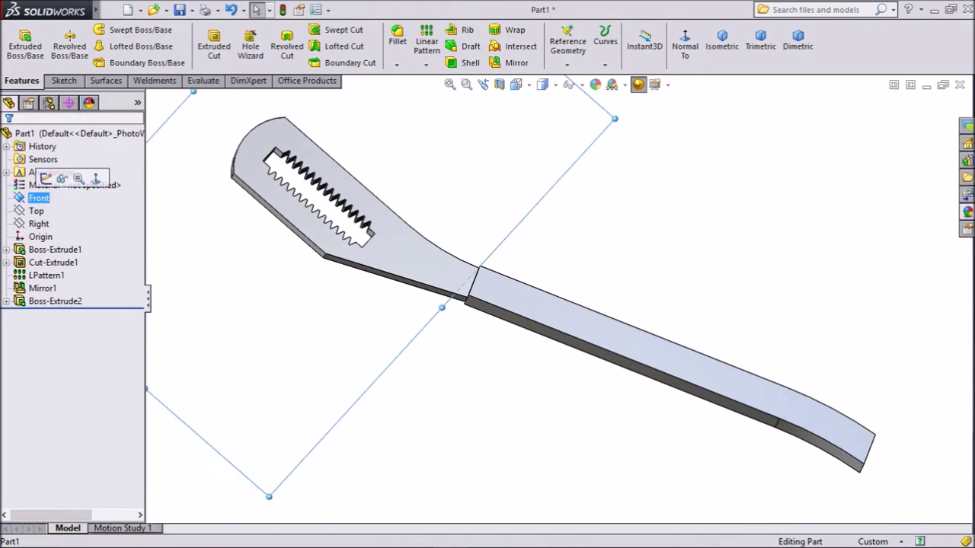
left_click(46, 179)
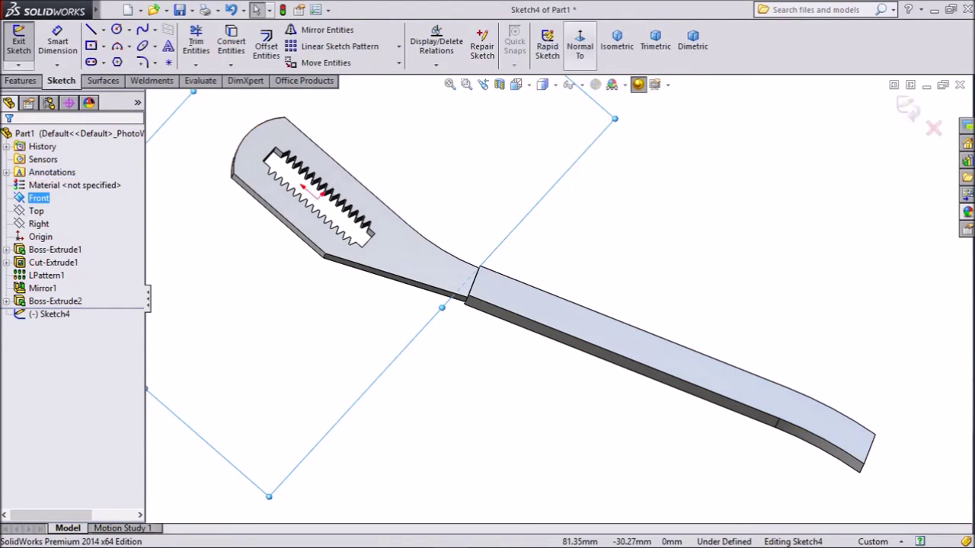
left_click(579, 46)
scroll(507, 87, "down", 2)
scroll(506, 87, "down", 2)
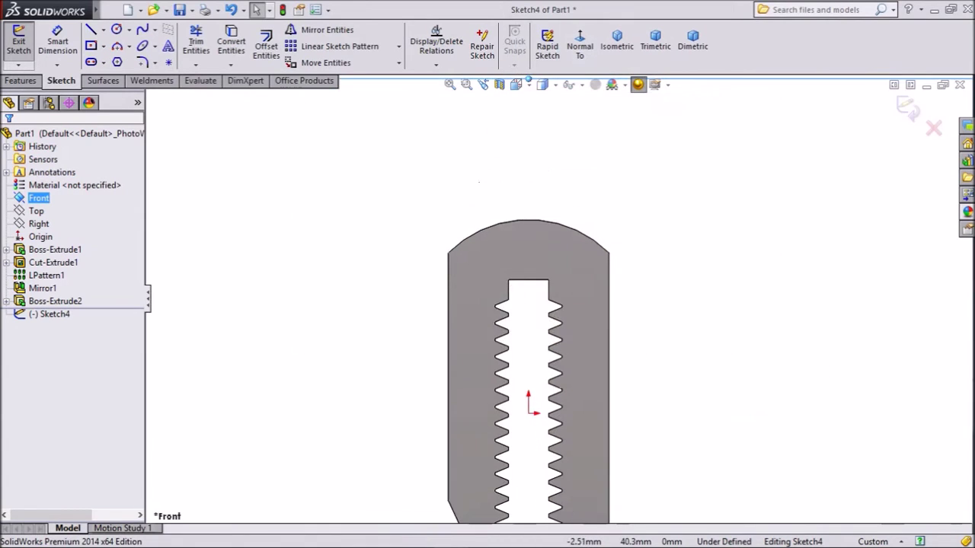
scroll(506, 88, "down", 1)
scroll(506, 87, "down", 1)
scroll(552, 289, "down", 1)
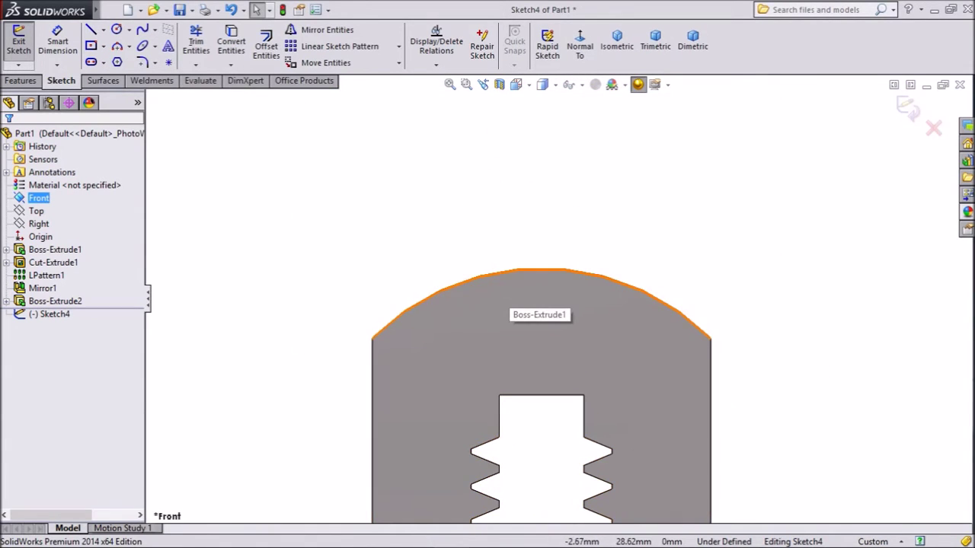
Convert the jaw's rounded top edge into a 17 mm sketch arc.
left_click(537, 270)
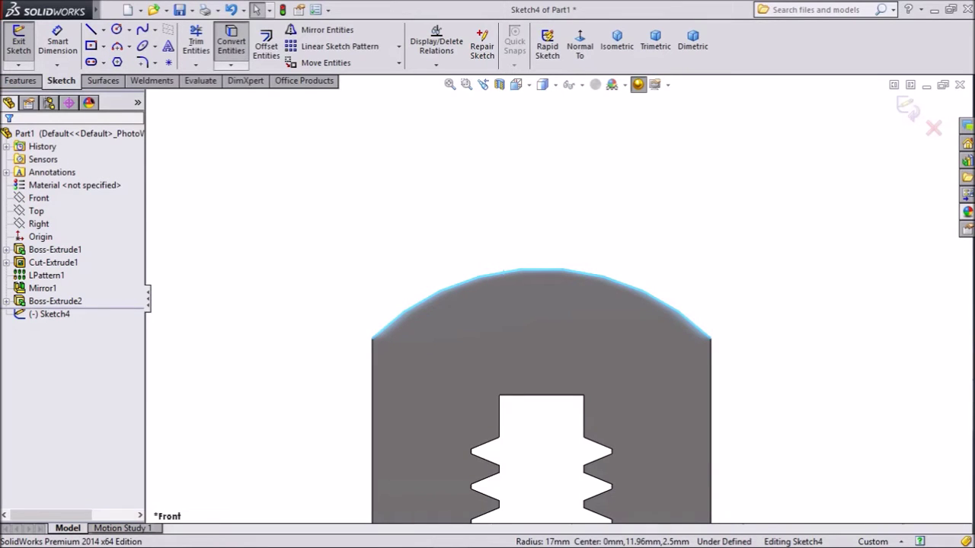
left_click(231, 42)
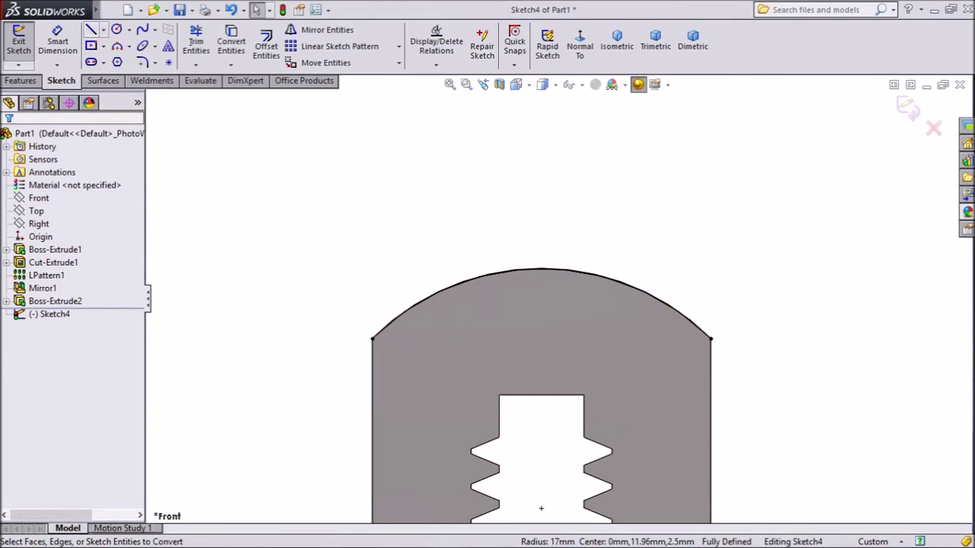
key("l")
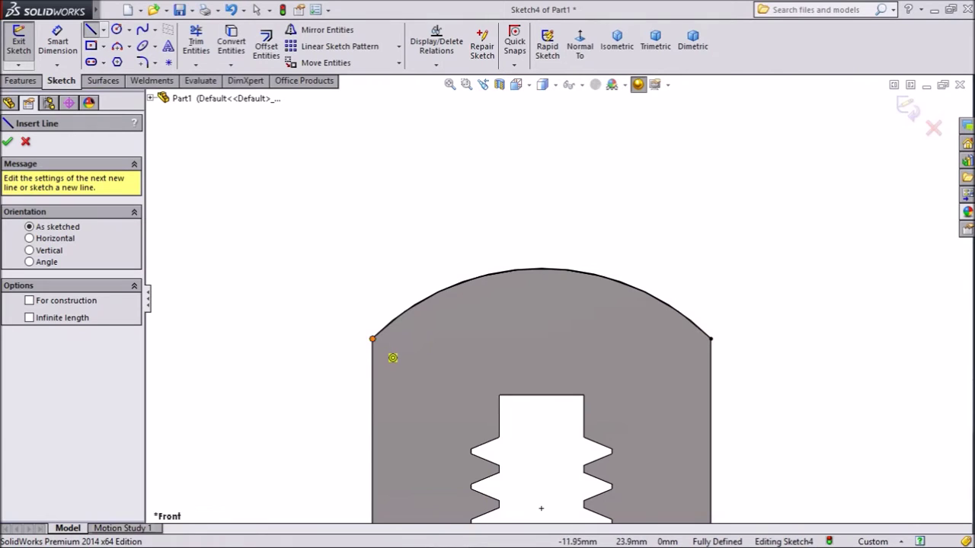
Draw a single line up and to the left from the top arc's left end.
left_click(373, 339)
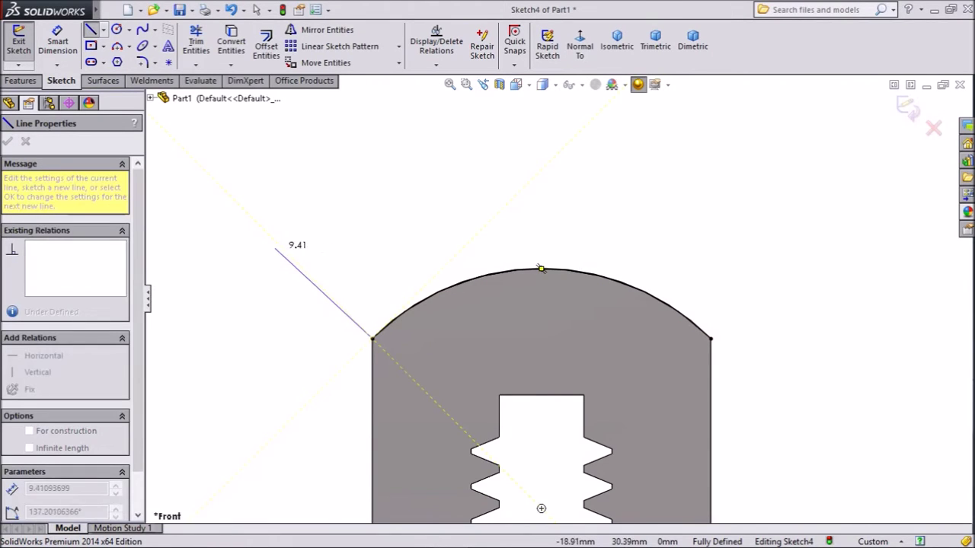
left_click(257, 248)
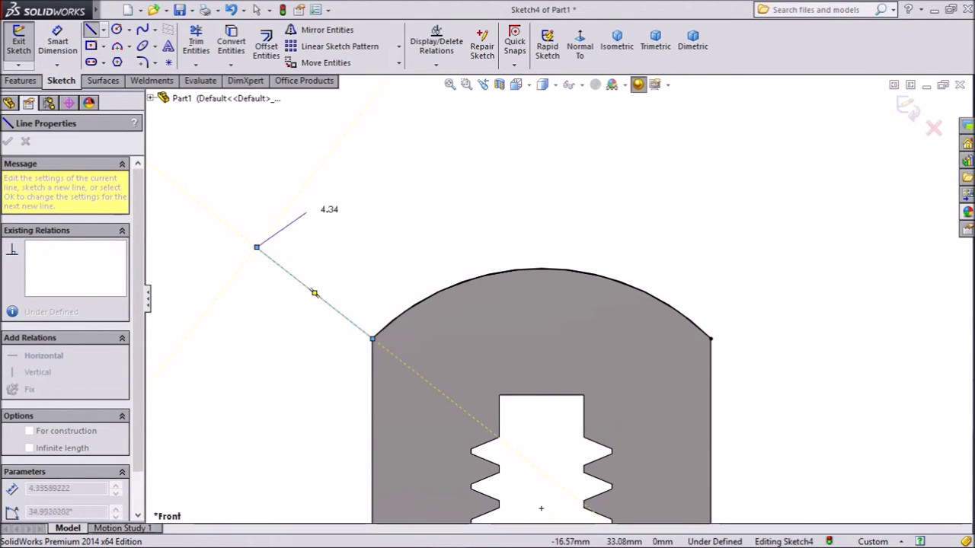
right_click(344, 155)
left_click(381, 127)
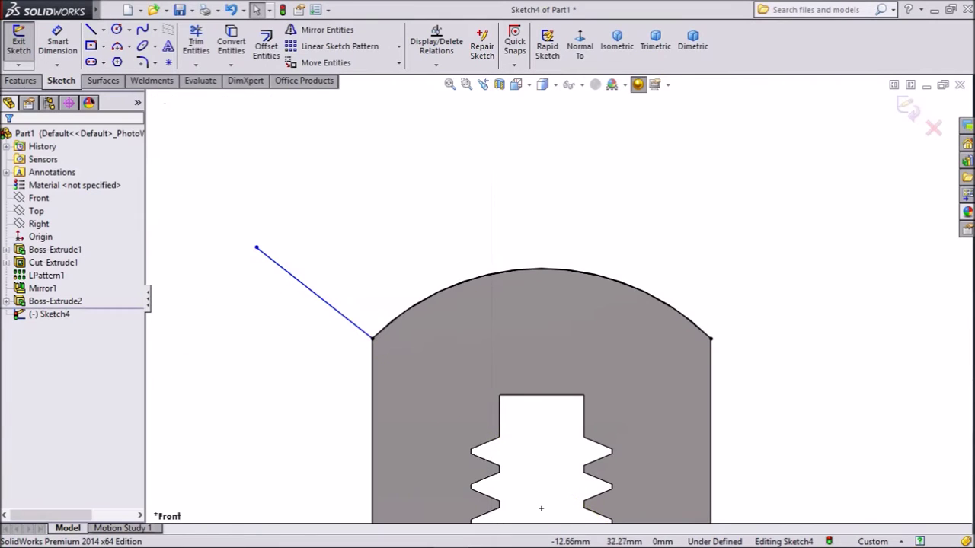
Dimension the new line to 8 mm long at 110° from the jaw's vertical side edge.
left_click(57, 42)
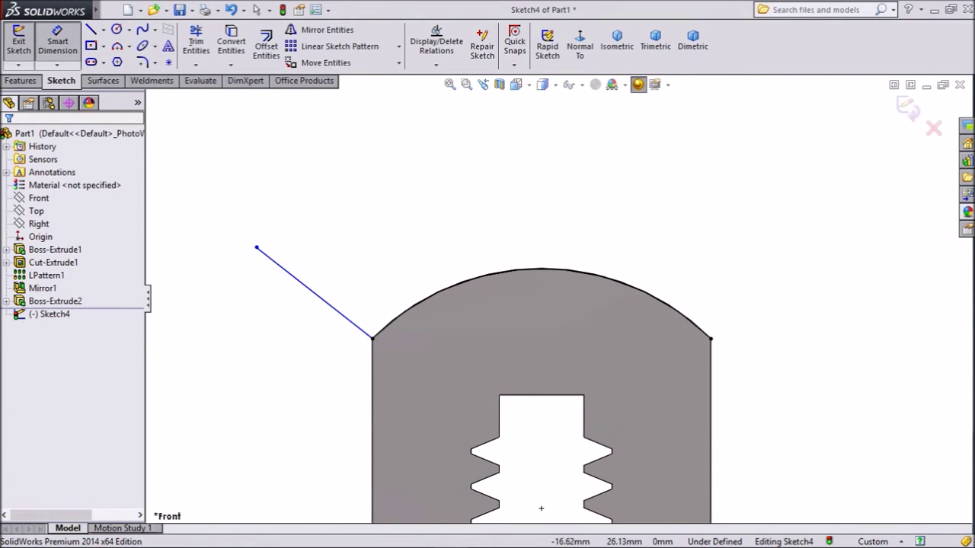
left_click(314, 293)
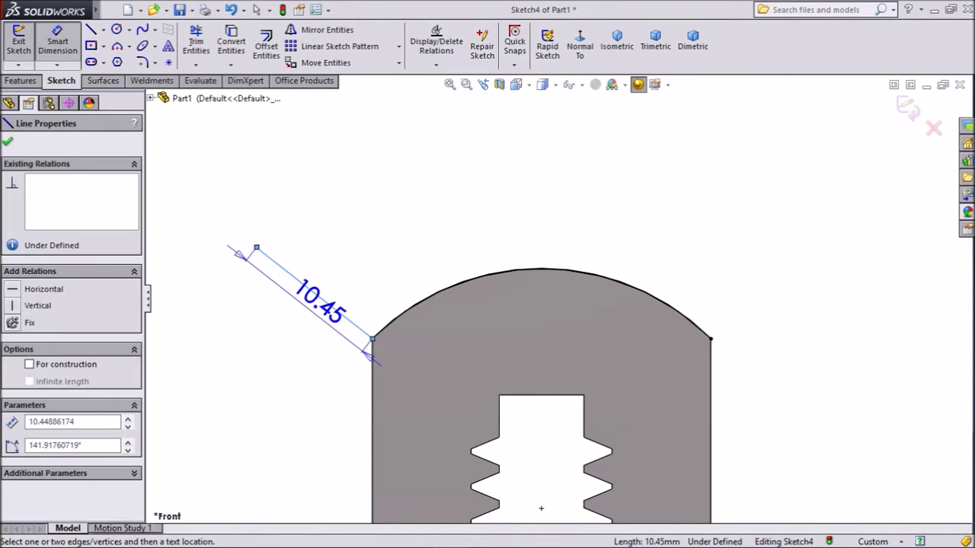
left_click(309, 305)
type("8")
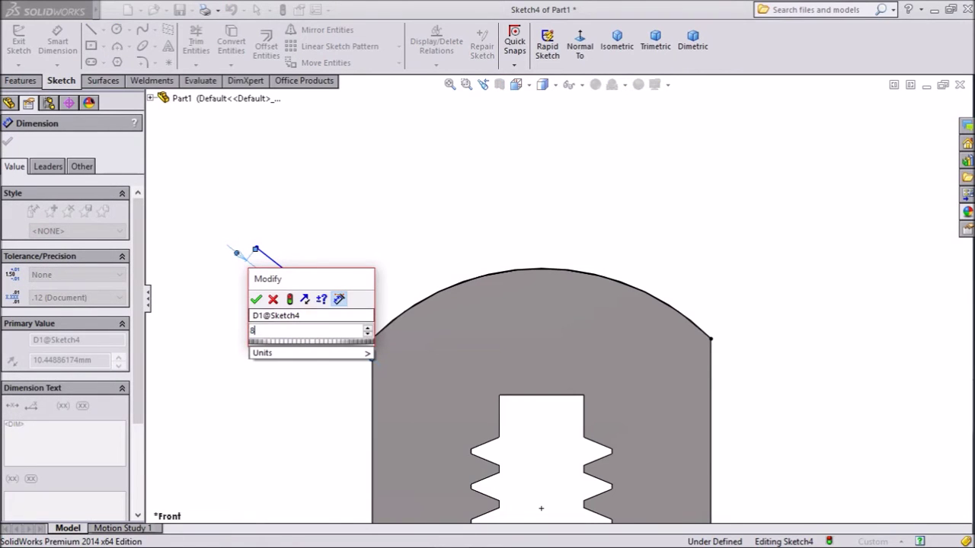
key("Return")
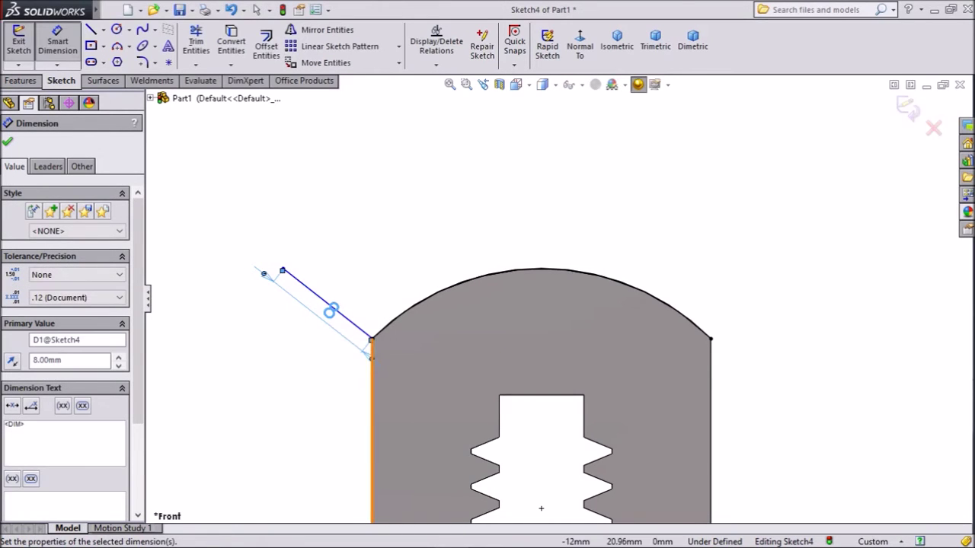
left_click(373, 381)
left_click(350, 324)
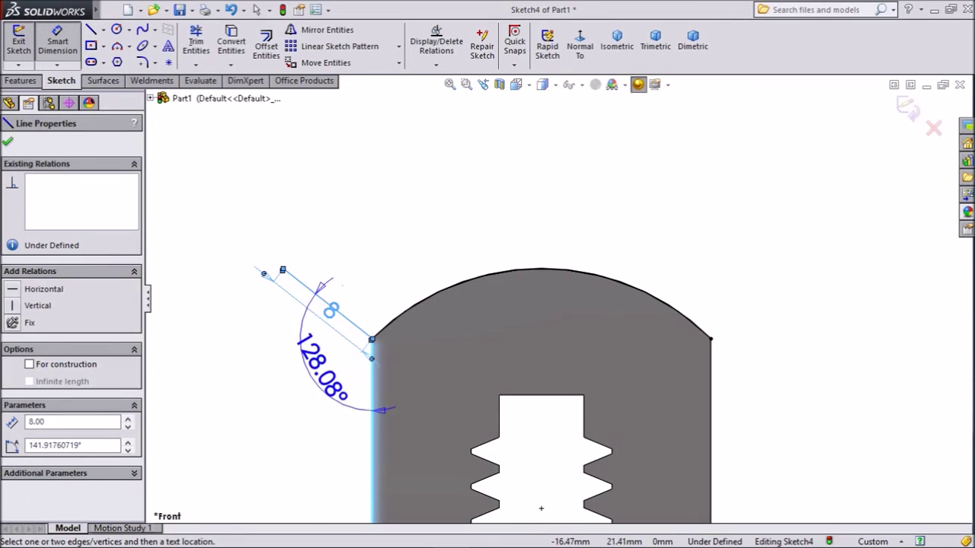
left_click(326, 308)
type("110")
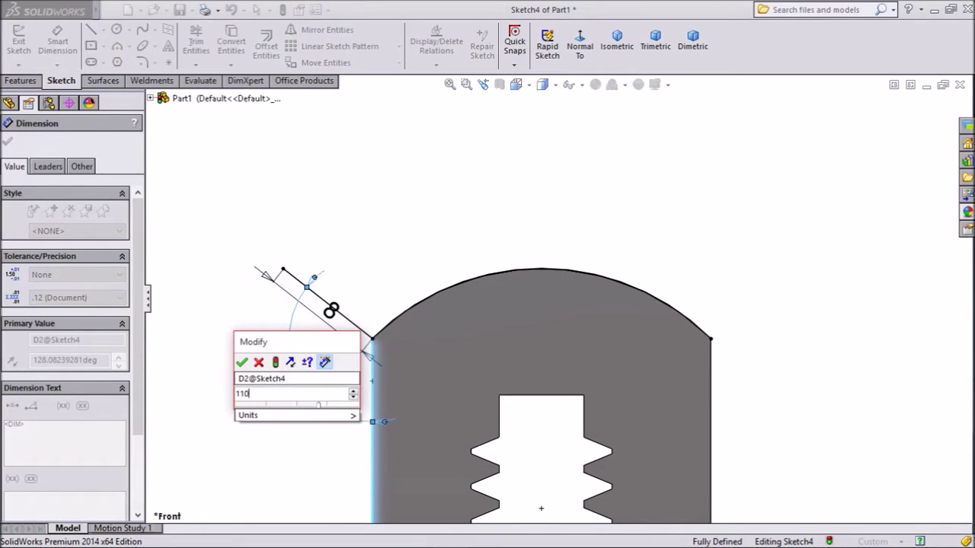
key("Return")
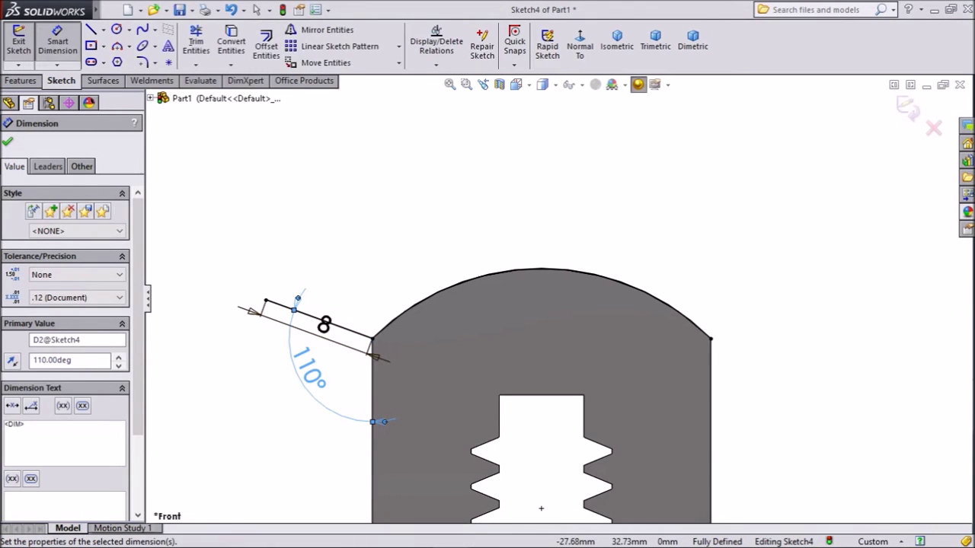
left_click(7, 141)
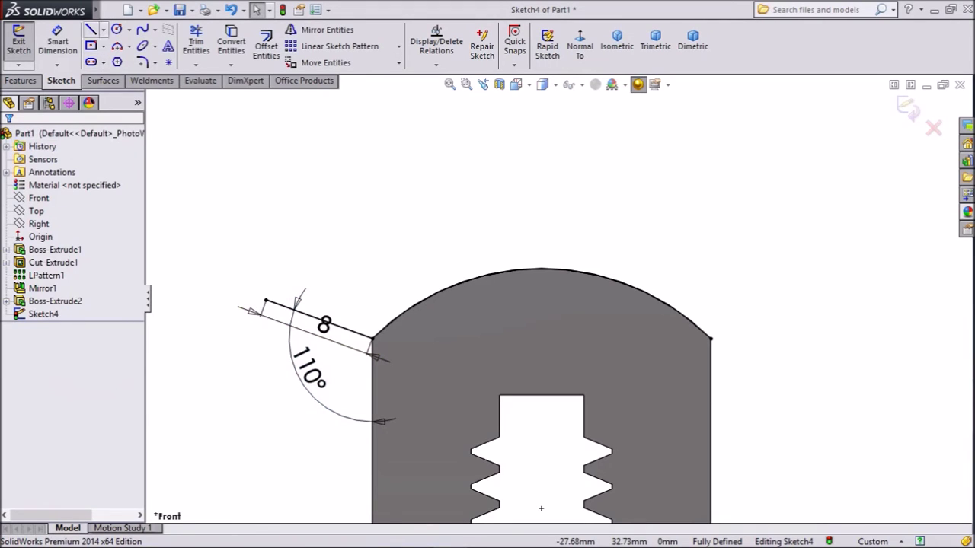
left_click(103, 29)
Draw a long construction centerline from the 8 mm line's outer end toward the upper left.
left_click(126, 59)
scroll(557, 302, "up", 3)
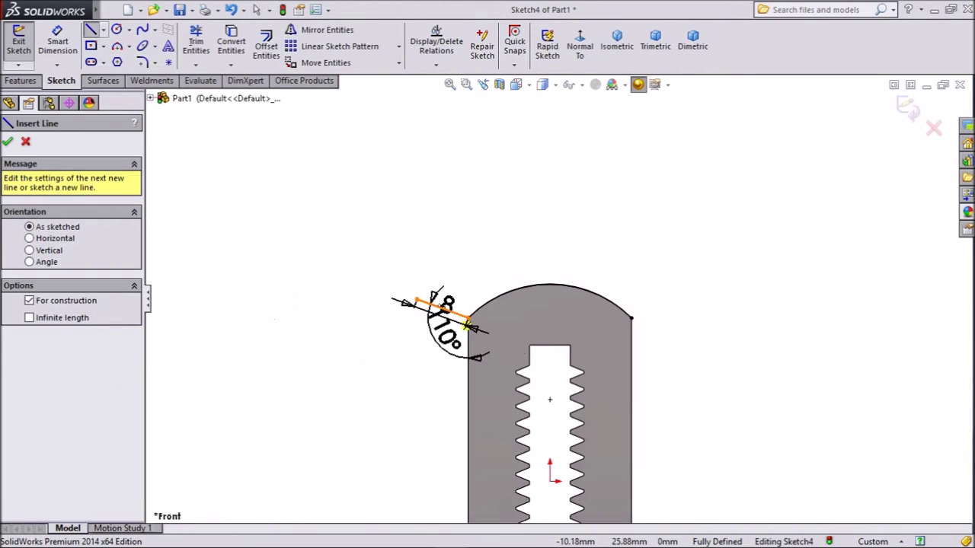
scroll(450, 268, "down", 2)
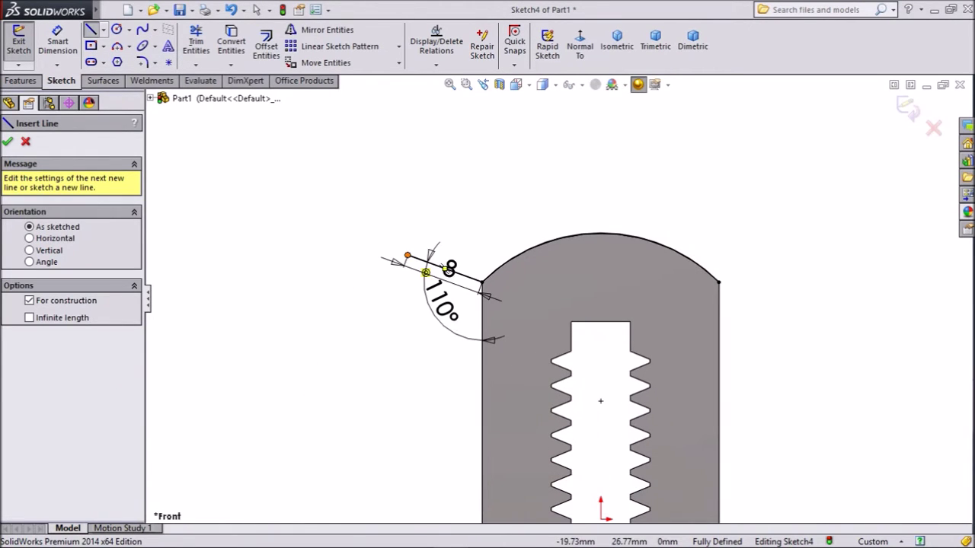
left_click(408, 256)
scroll(418, 254, "up", 3)
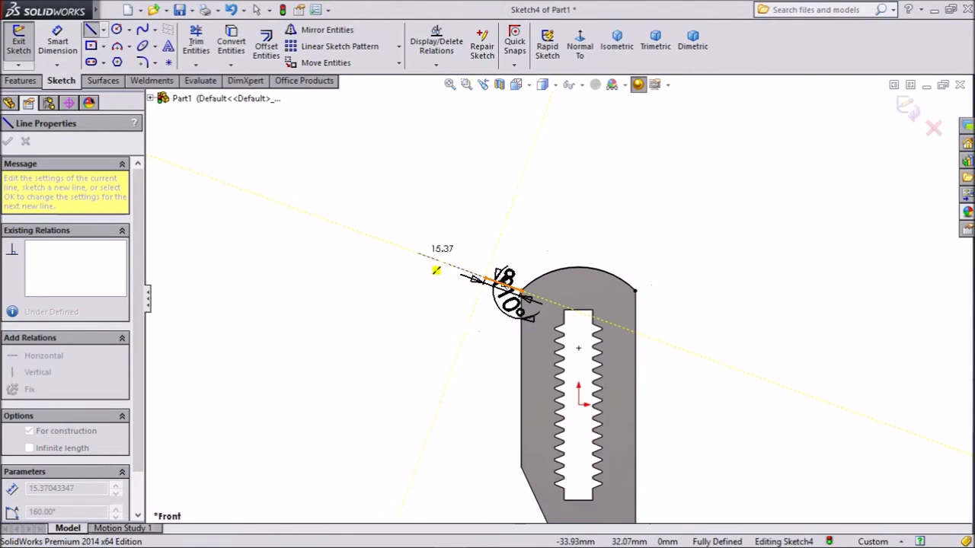
scroll(436, 271, "up", 1)
left_click(242, 188)
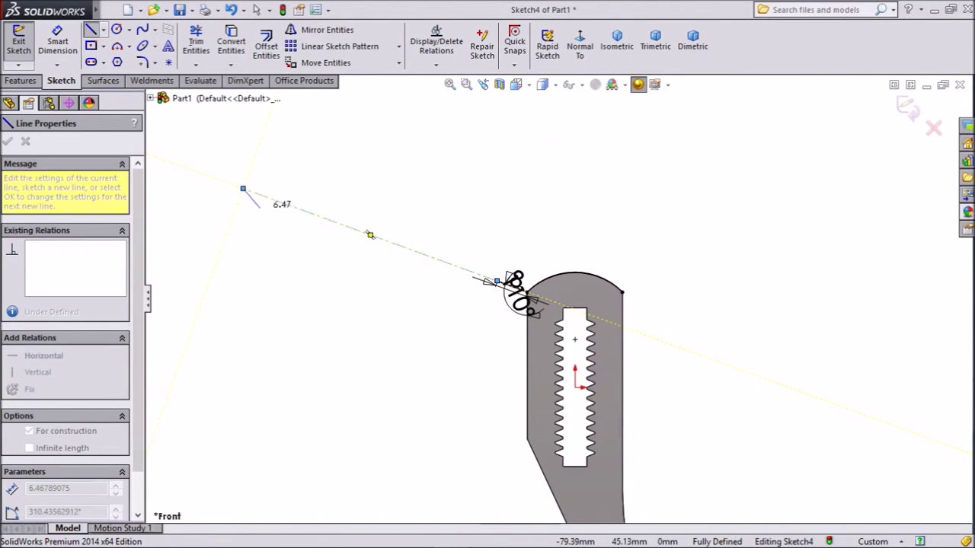
right_click(315, 125)
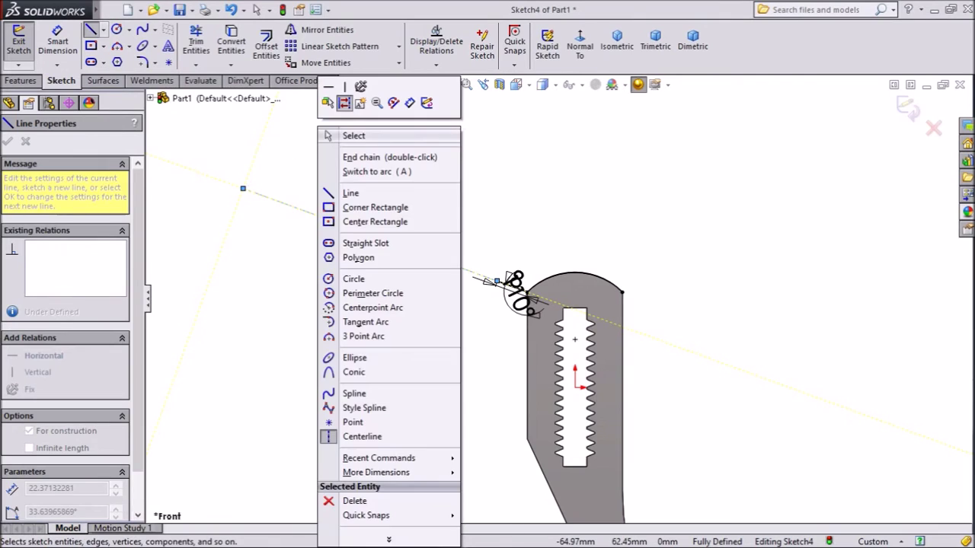
left_click(345, 135)
scroll(510, 288, "down", 4)
scroll(417, 254, "down", 3)
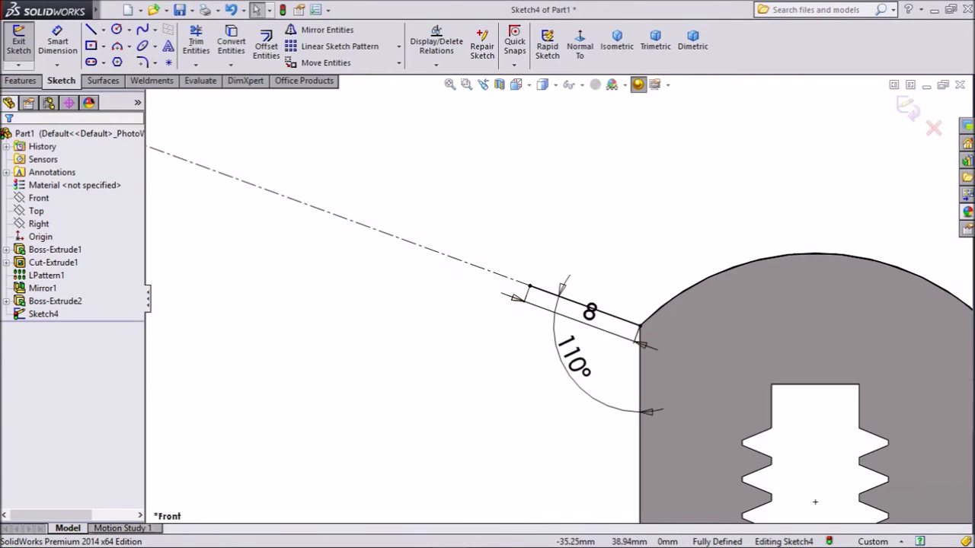
key("l")
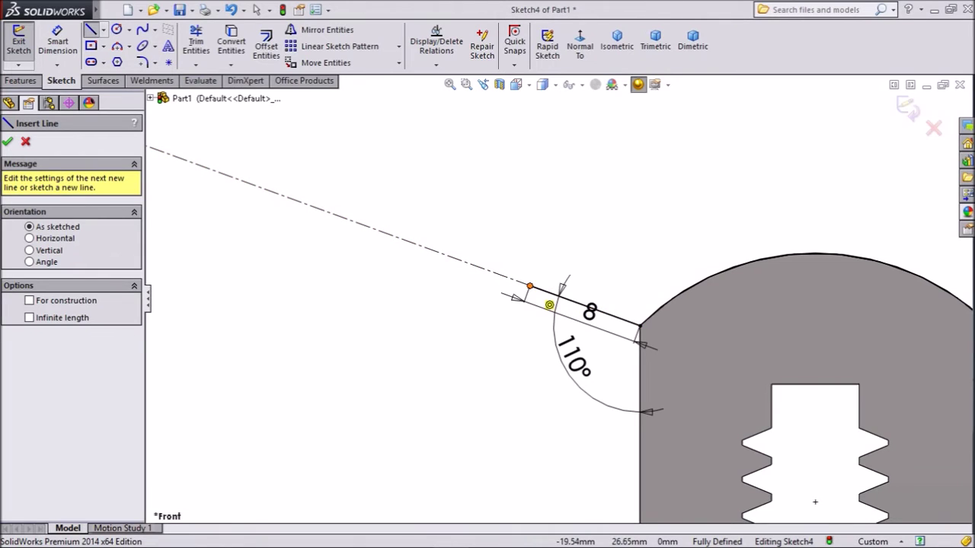
Sketch the zigzag tooth-edge line chain from the 8 mm line's end, finishing on the centerline.
left_click(530, 287)
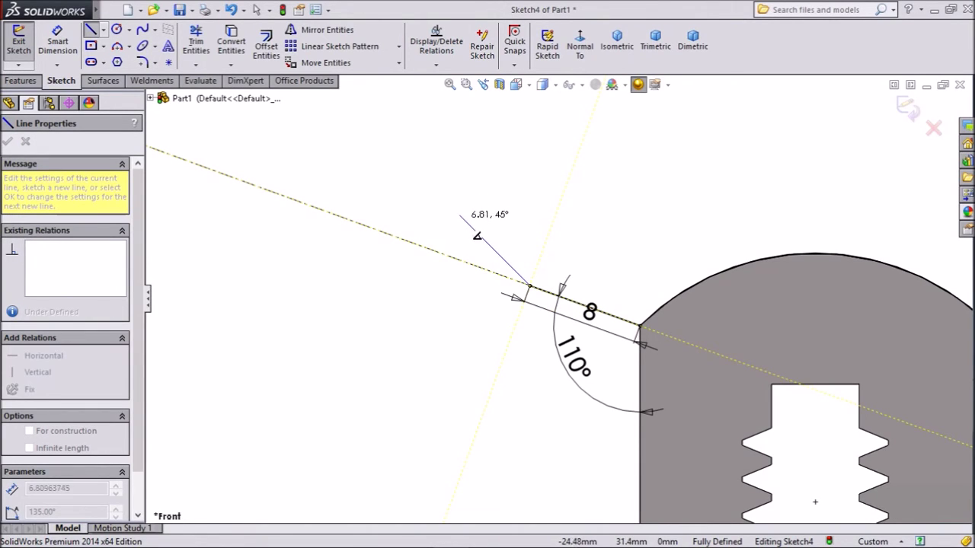
left_click(474, 212)
key("z")
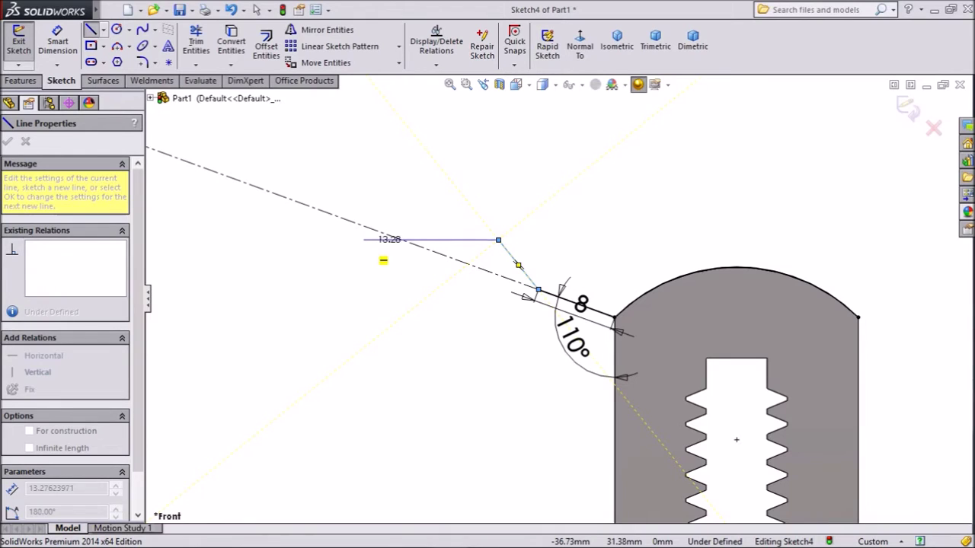
left_click(363, 252)
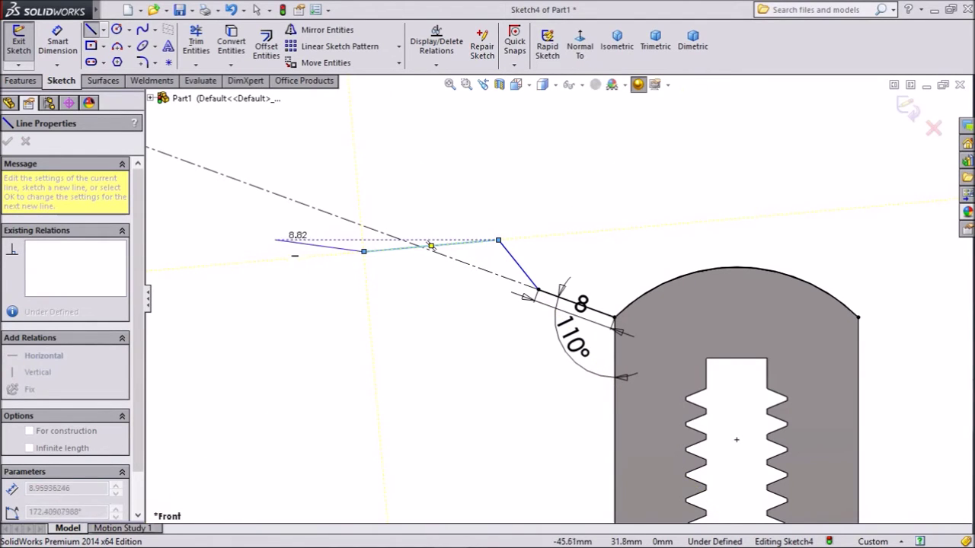
left_click(268, 235)
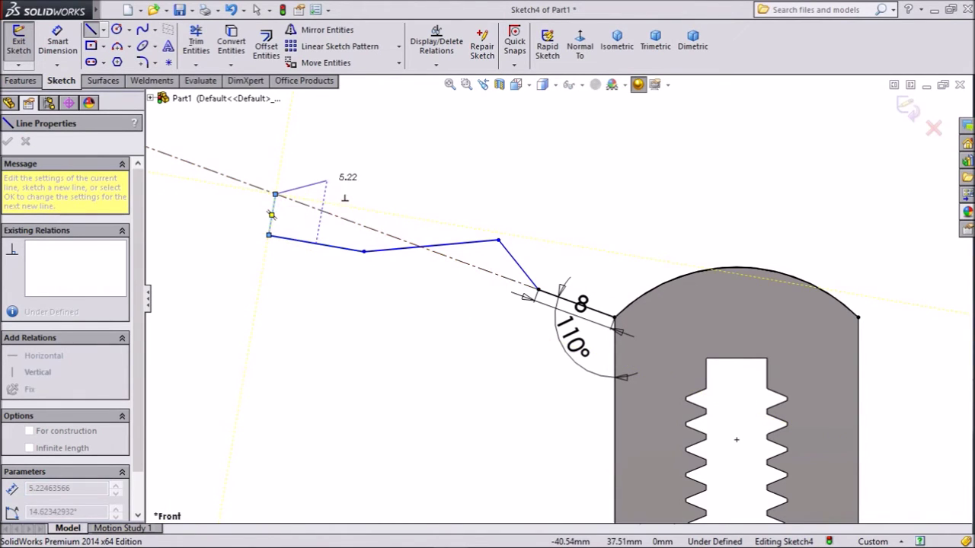
right_click(335, 186)
left_click(361, 114)
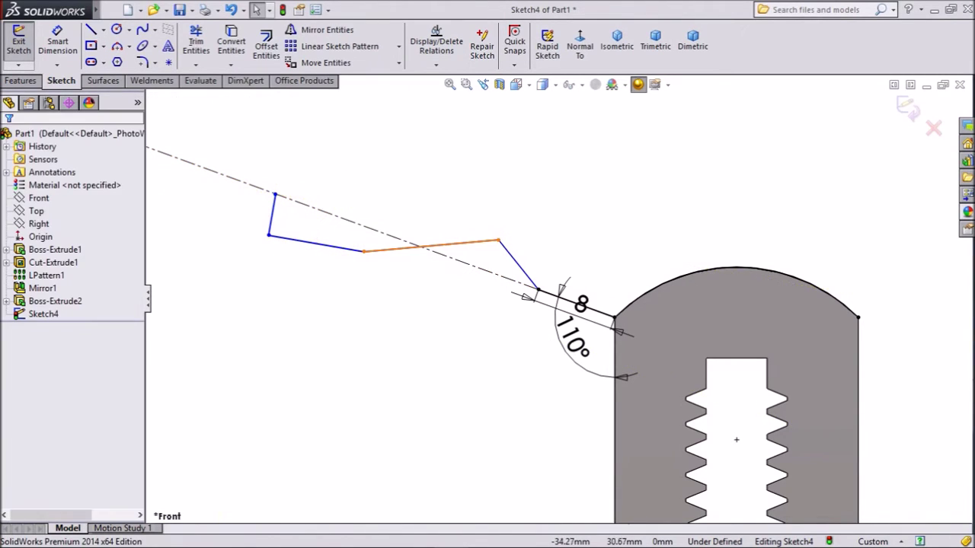
scroll(498, 300, "down", 1)
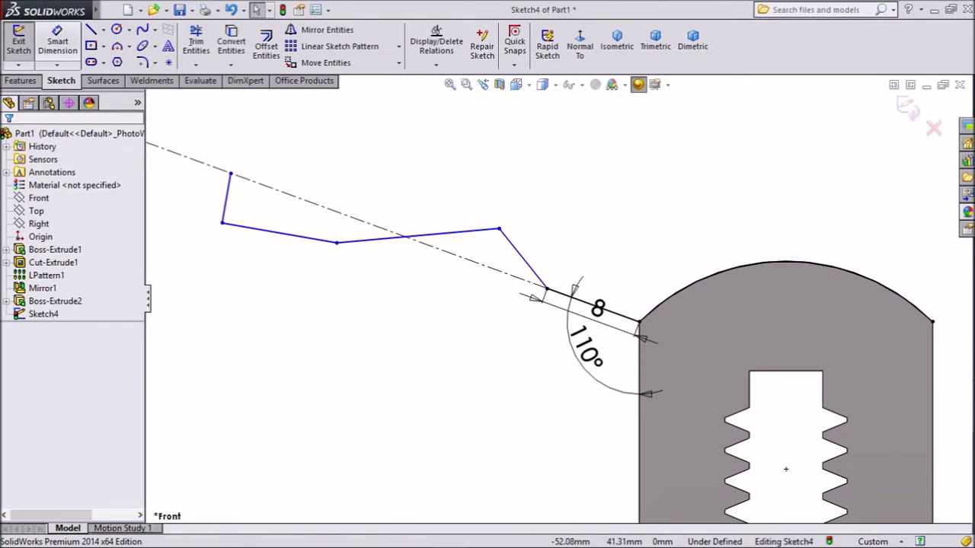
Dimension the slanted line to 5.35 mm and the middle line to 10 mm, with a 130° angle between them.
left_click(57, 42)
scroll(478, 258, "down", 2)
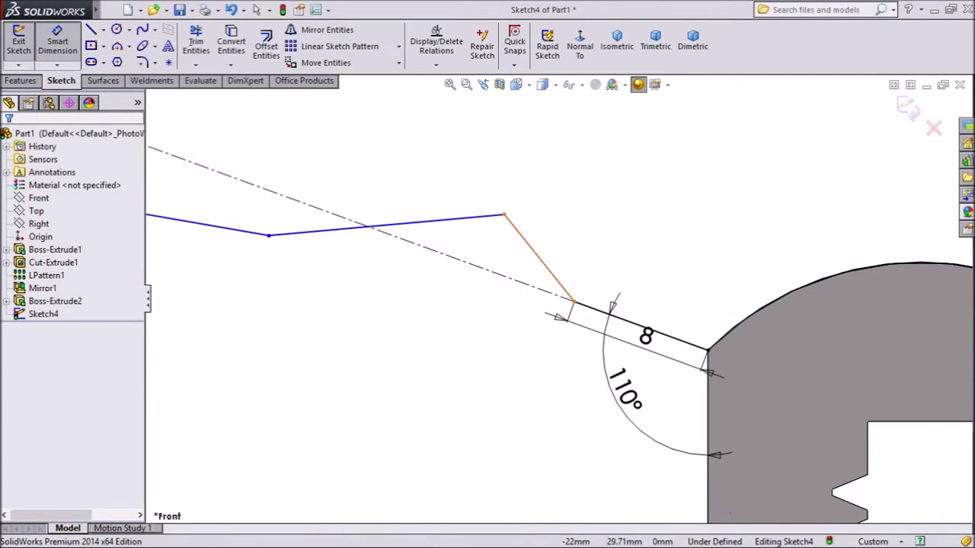
left_click(539, 259)
left_click(509, 196)
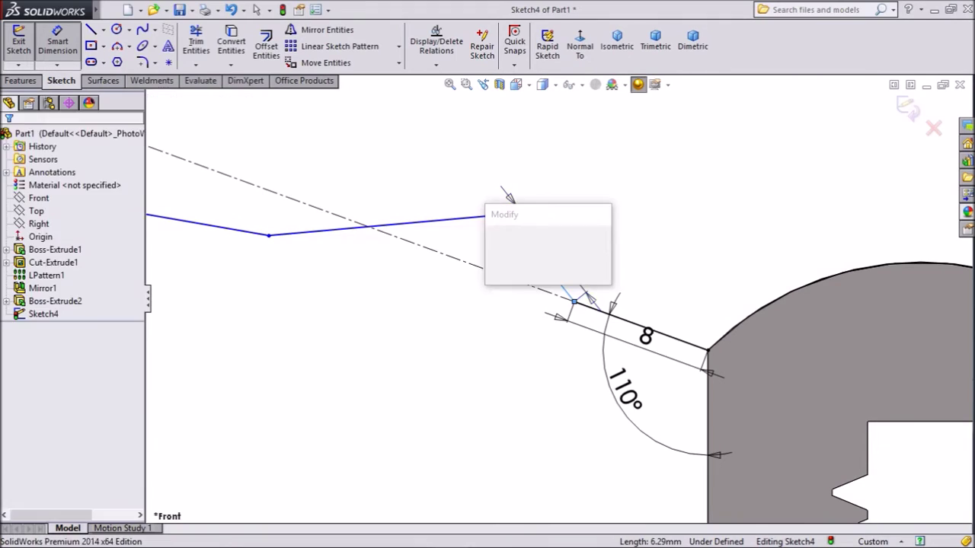
type("5")
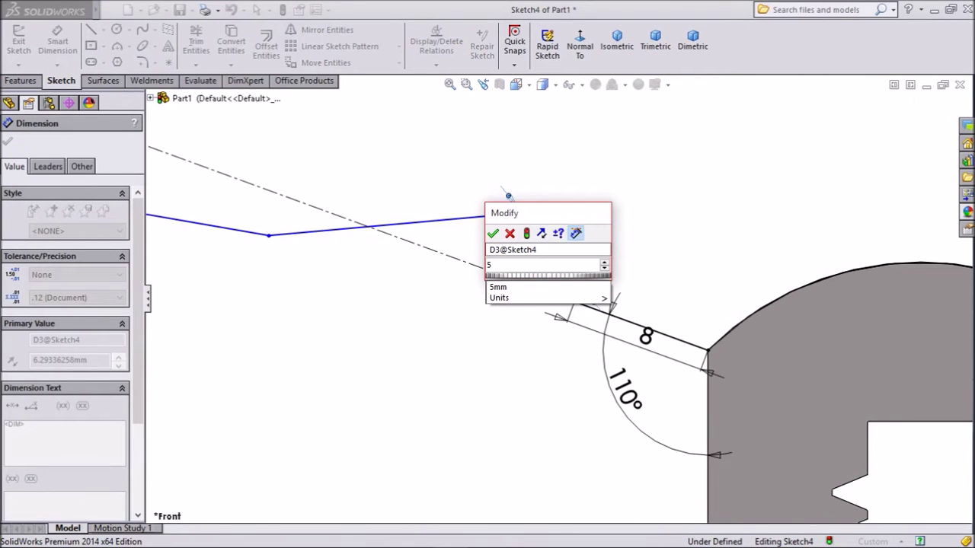
type(".35")
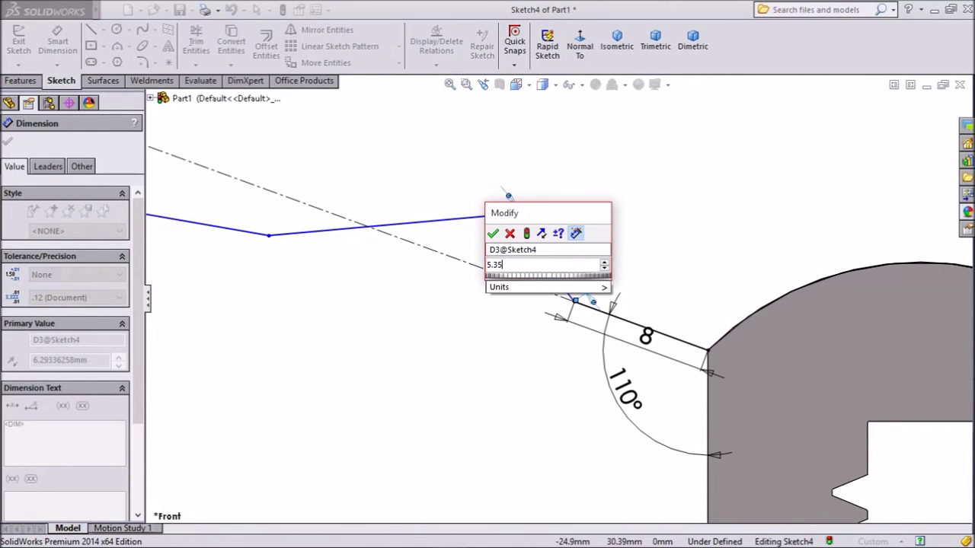
key("Return")
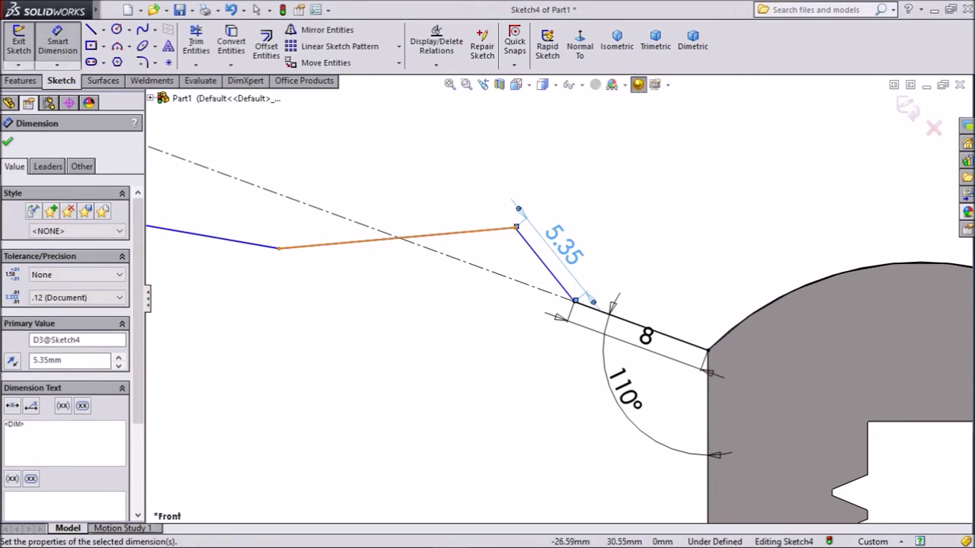
left_click(396, 237)
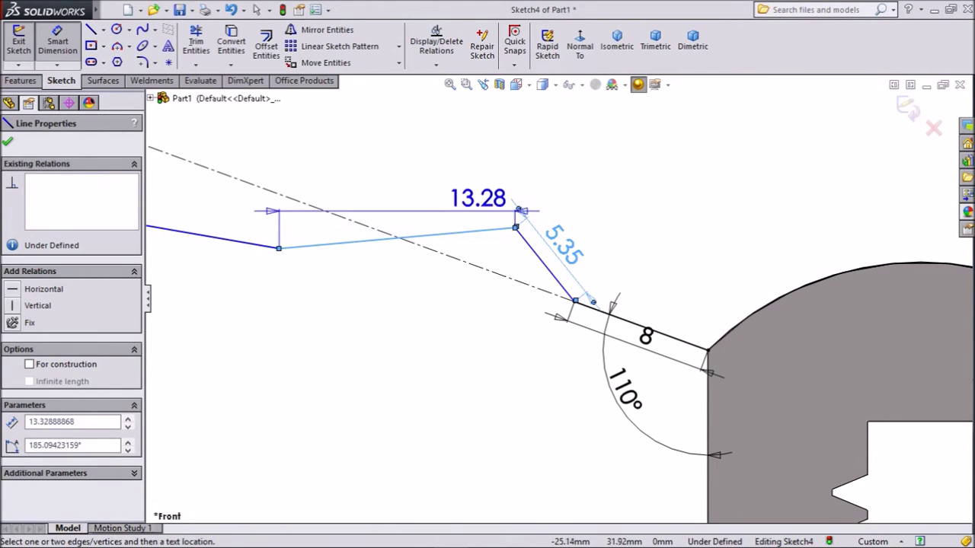
left_click(296, 222)
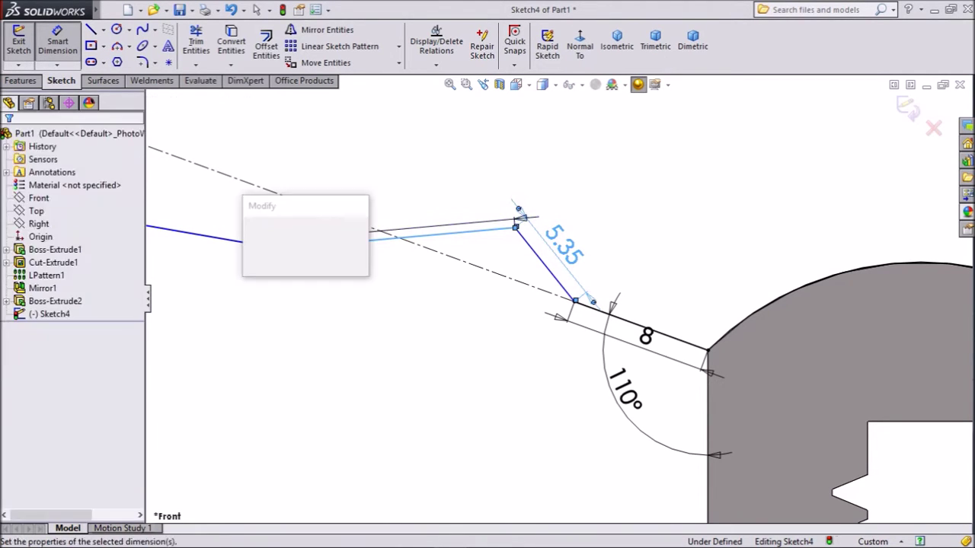
type("10")
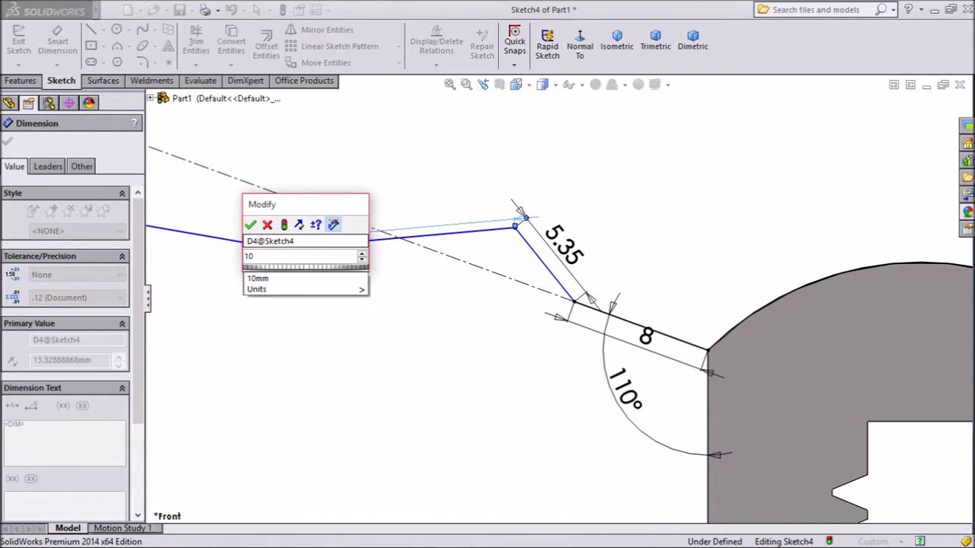
key("Return")
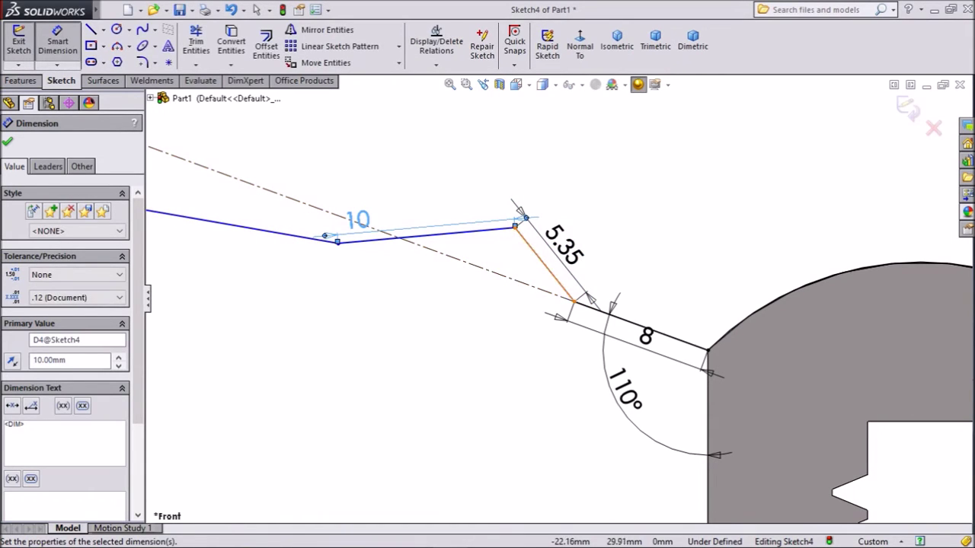
left_click(544, 263)
left_click(457, 232)
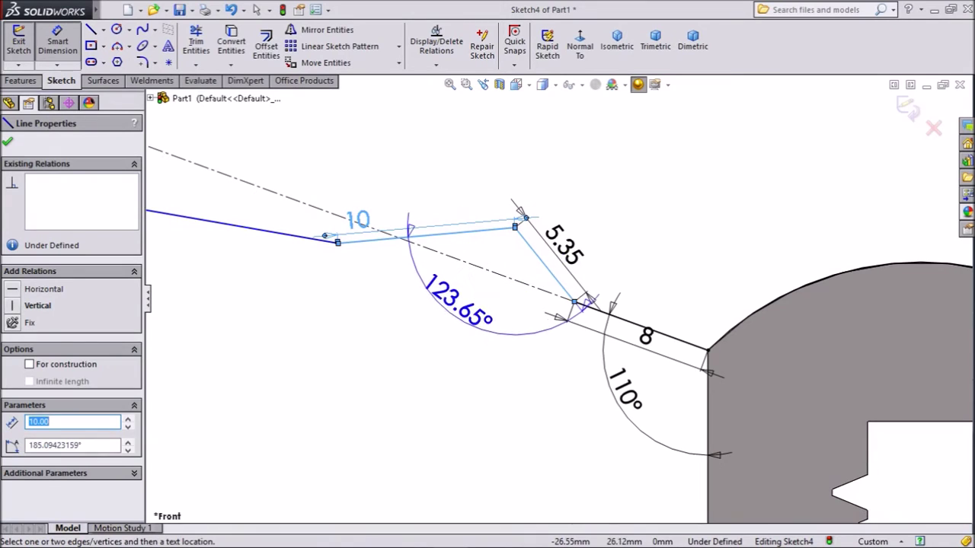
left_click(449, 293)
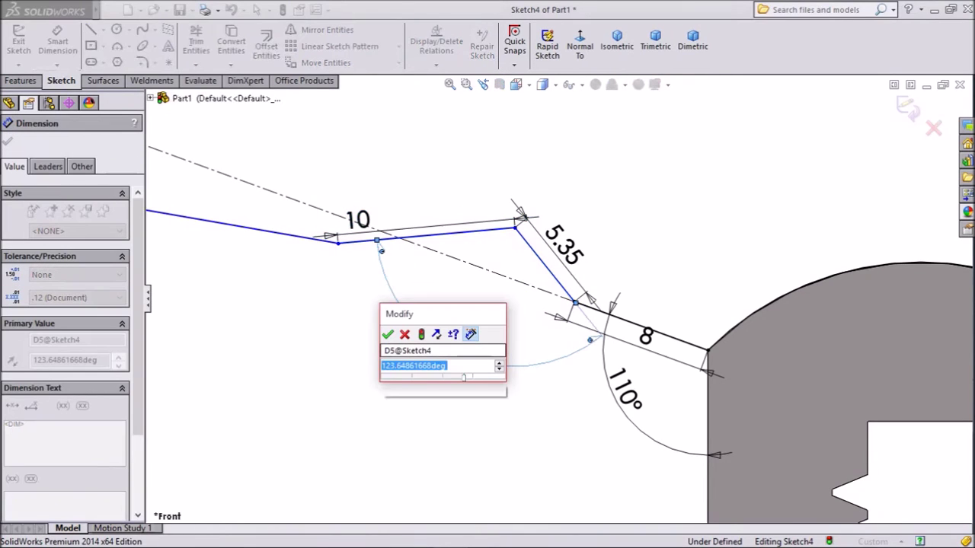
type("130")
key("Return")
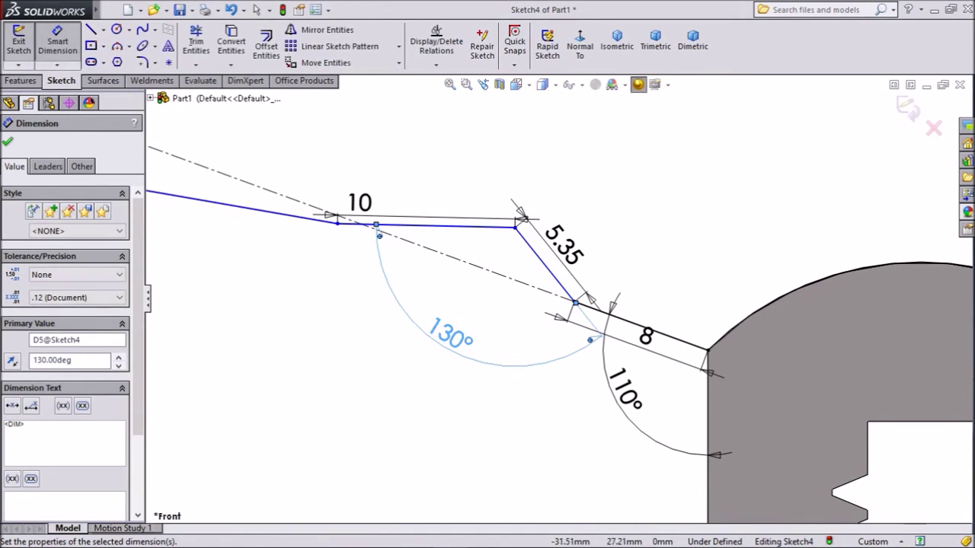
Set the next jaw line to 7 mm and angle the lower line 10° to the centerline.
scroll(549, 294, "up", 2)
scroll(549, 294, "up", 1)
scroll(853, 365, "up", 1)
scroll(853, 365, "up", 1)
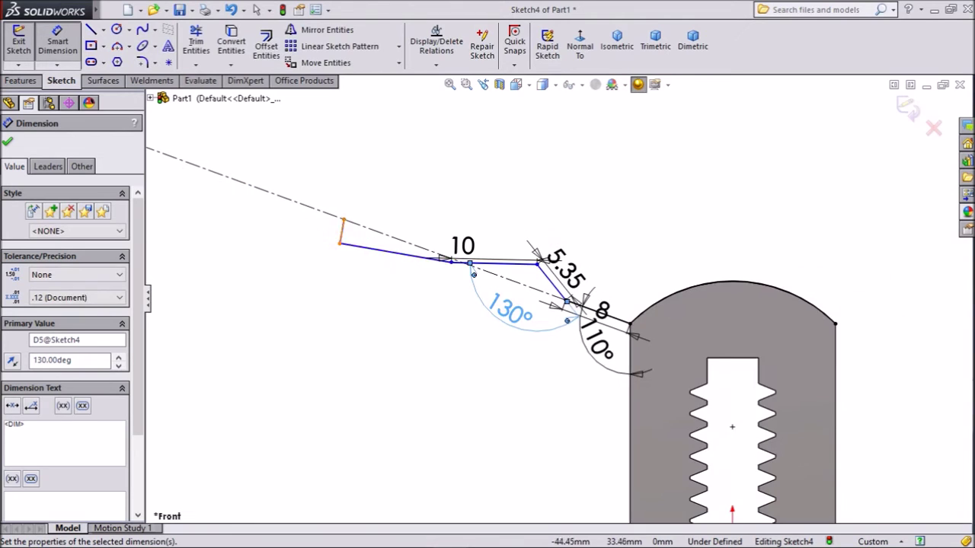
scroll(853, 365, "up", 1)
left_click(412, 256)
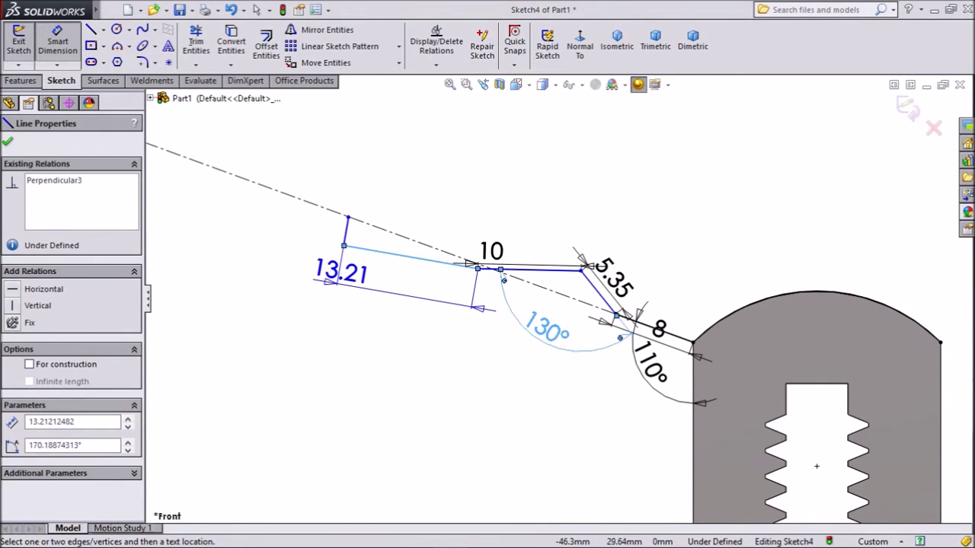
left_click(341, 272)
type("7")
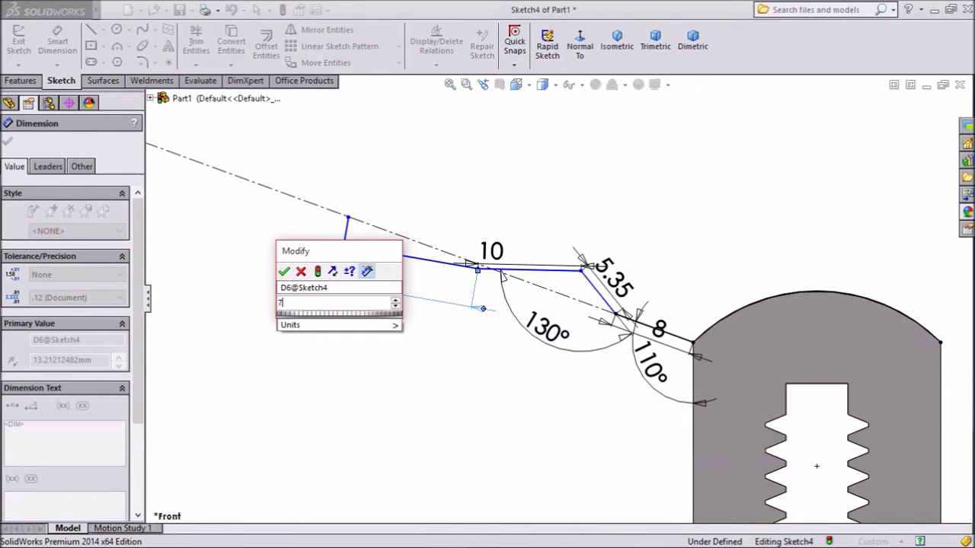
key("Return")
scroll(351, 244, "down", 3)
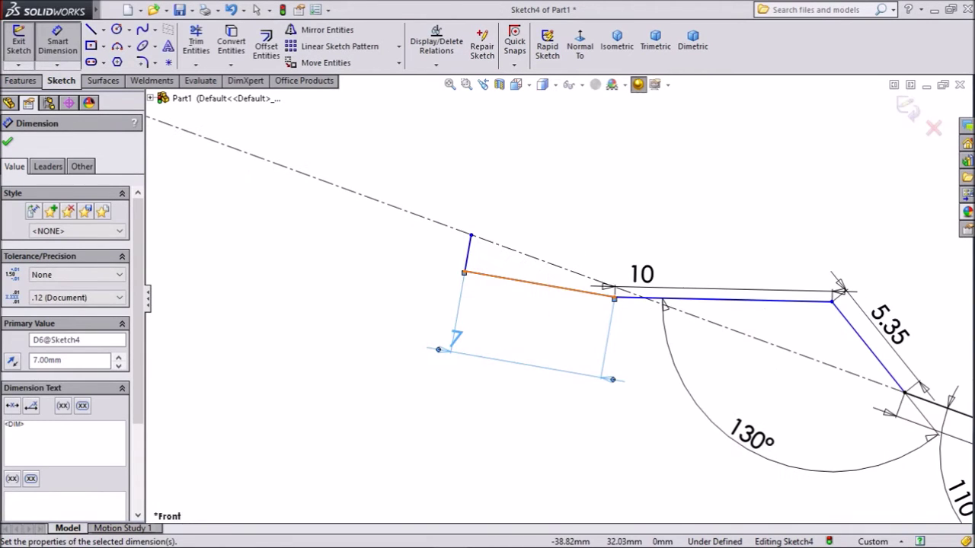
left_click(533, 284)
left_click(426, 216)
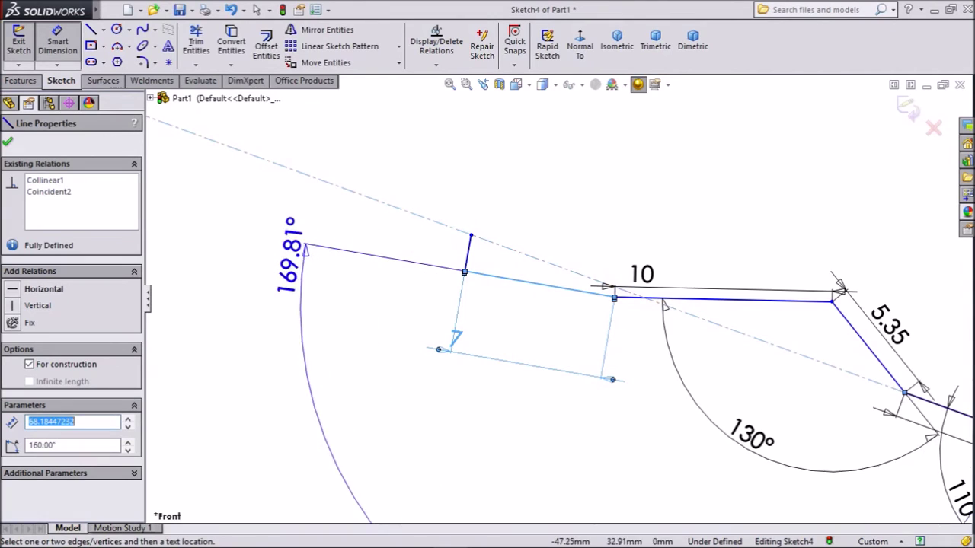
left_click(288, 226)
type("10")
key("Return")
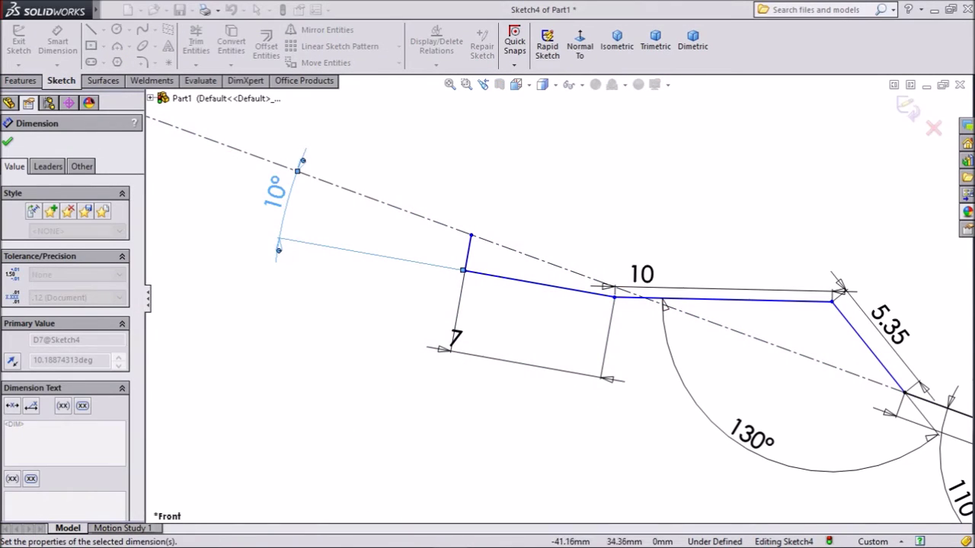
Dimension the short end line to 2.50 mm.
scroll(424, 217, "down", 2)
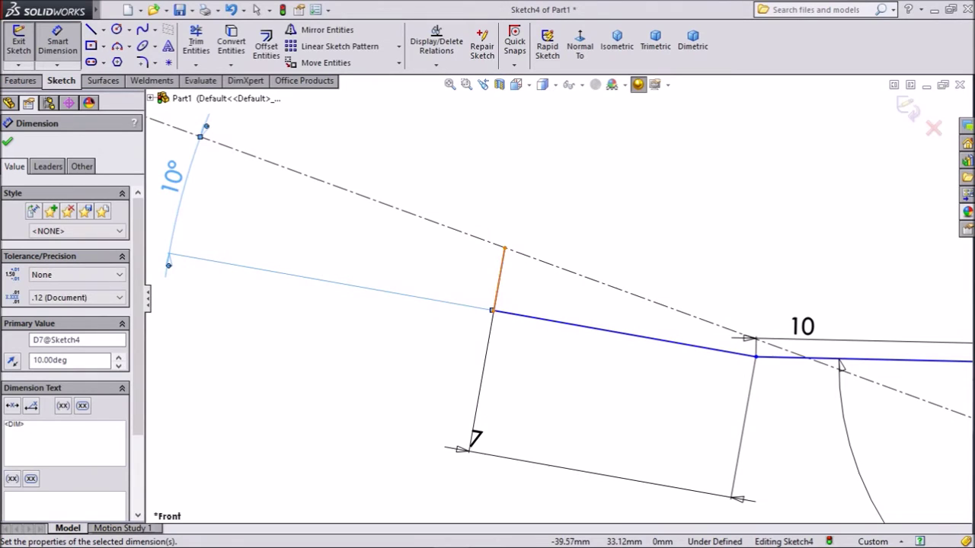
left_click(499, 278)
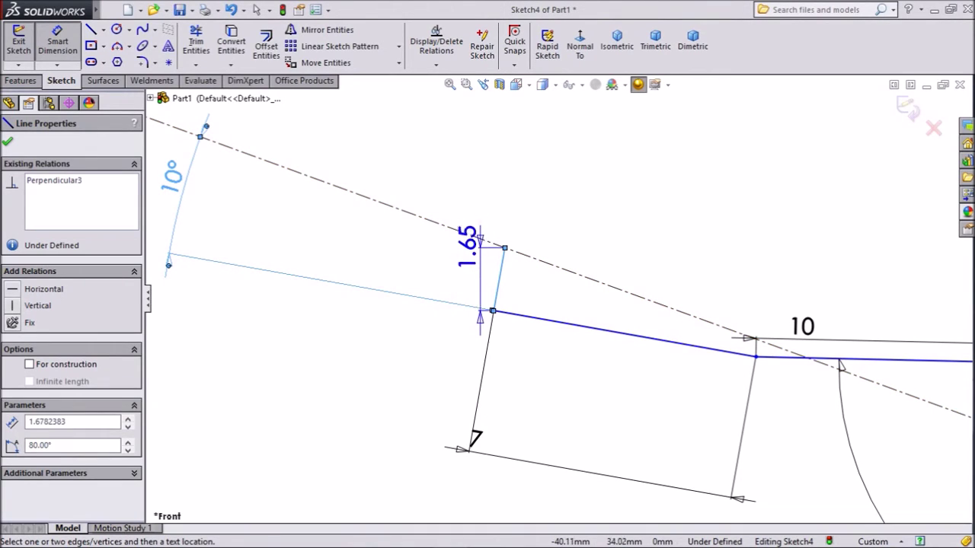
left_click(471, 237)
type("2.5")
key("Return")
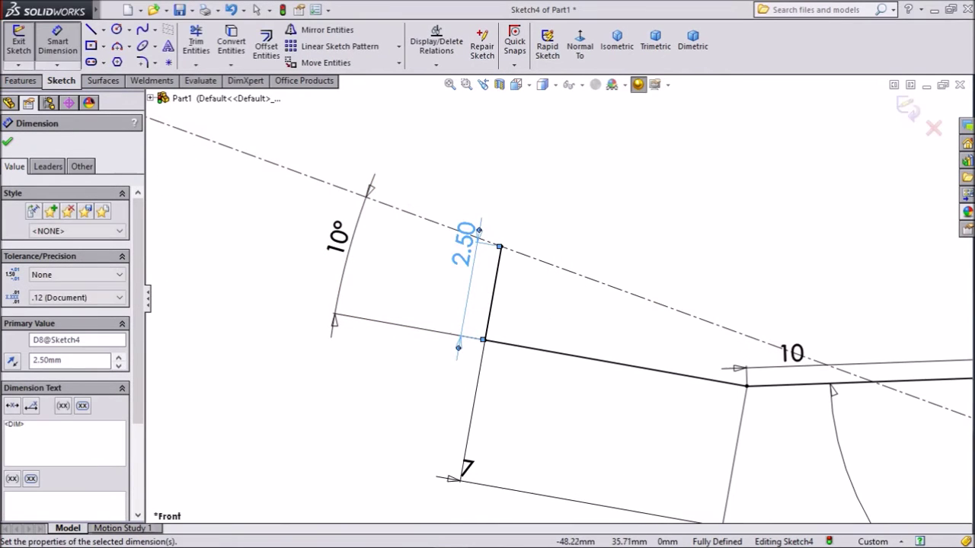
key("Escape")
Check the perpendicular relation between the jaw's bottom line and the short end line.
scroll(546, 287, "up", 2)
left_click(600, 342)
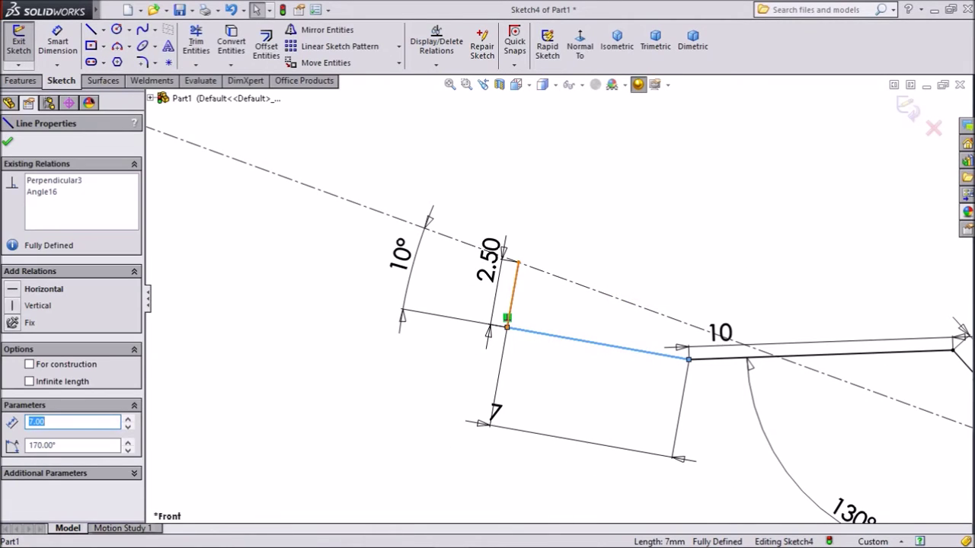
left_click(511, 293, "ctrl")
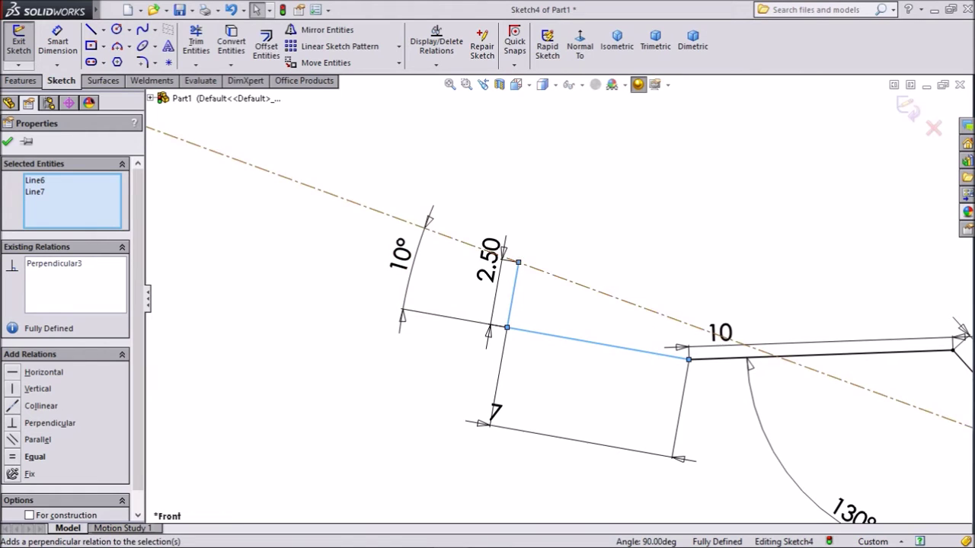
key("Escape")
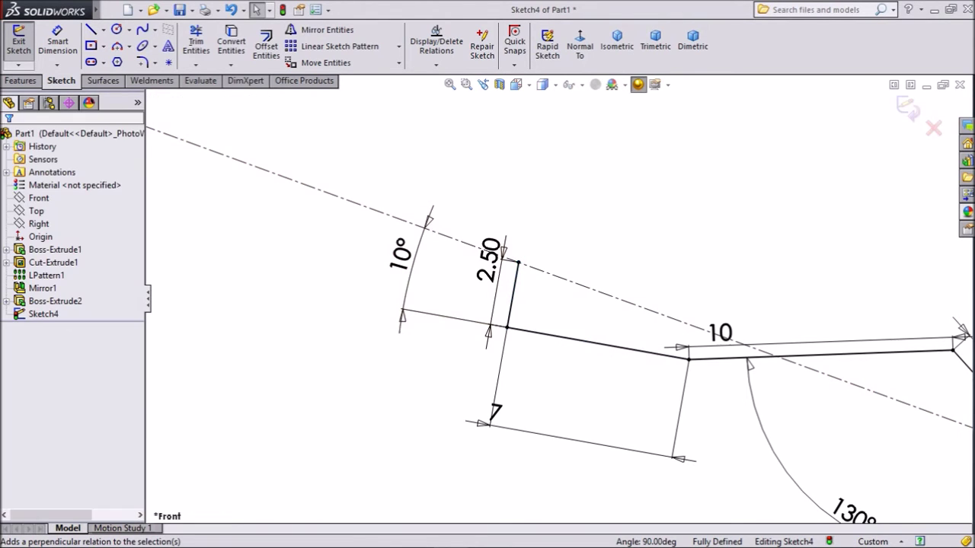
Draw a three-point arc from the jaw tip to the body's top corner.
scroll(557, 299, "up", 3)
scroll(557, 299, "up", 3)
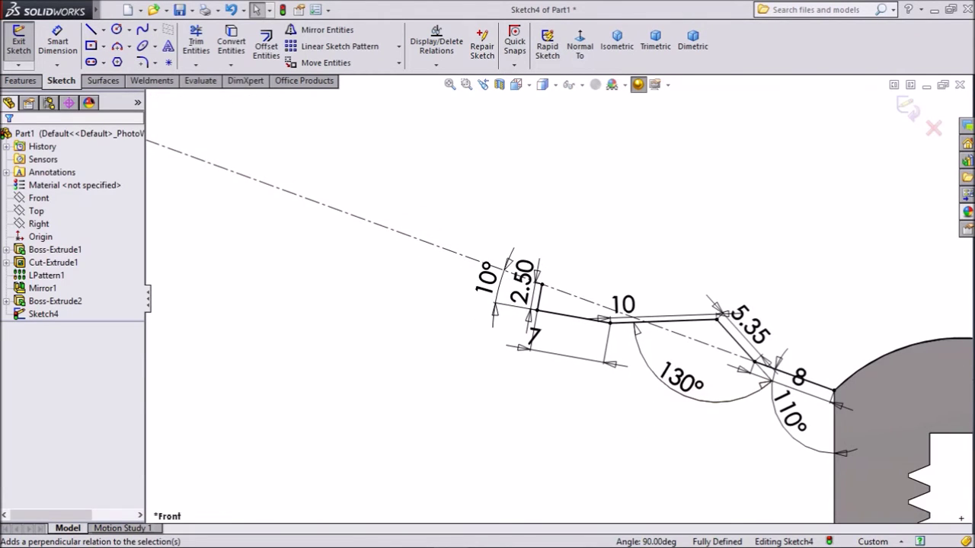
middle_click_drag(681, 387, 656, 373, "ctrl")
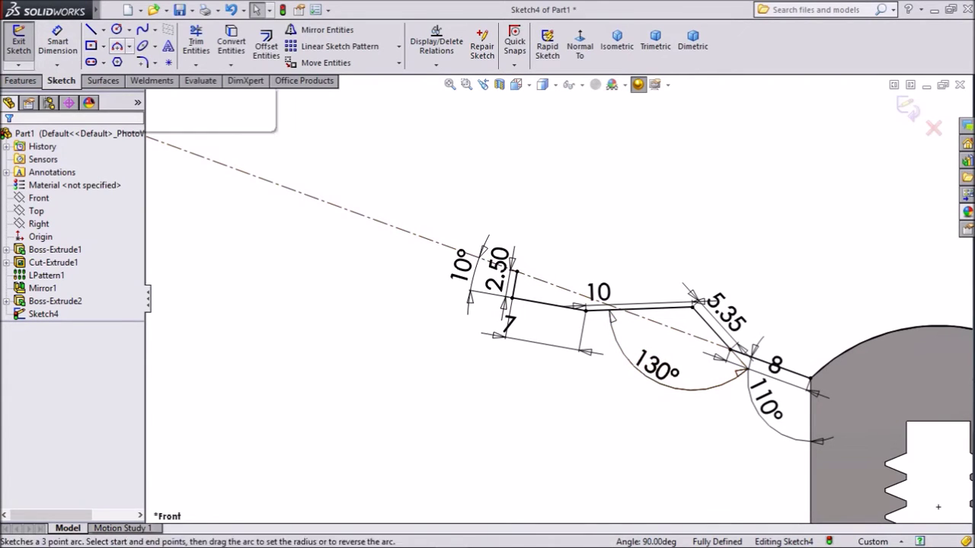
left_click(128, 47)
left_click(152, 90)
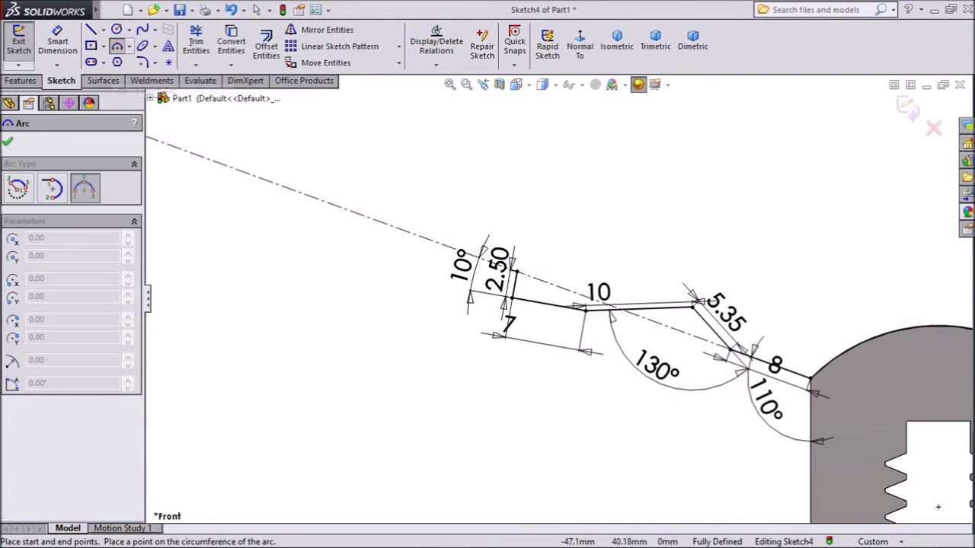
scroll(156, 316, "up", 3)
scroll(156, 315, "down", 2)
scroll(248, 259, "up", 2)
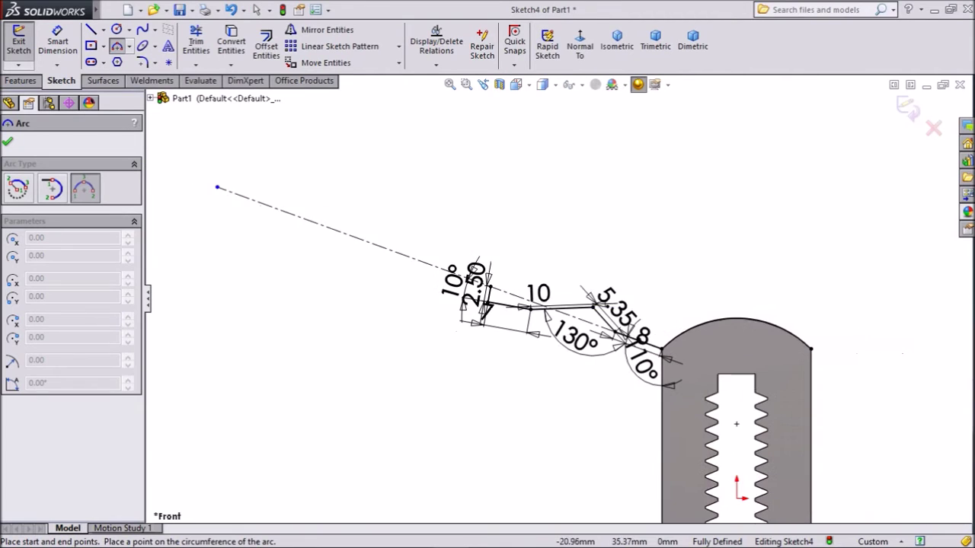
scroll(248, 259, "down", 1)
scroll(480, 290, "down", 3)
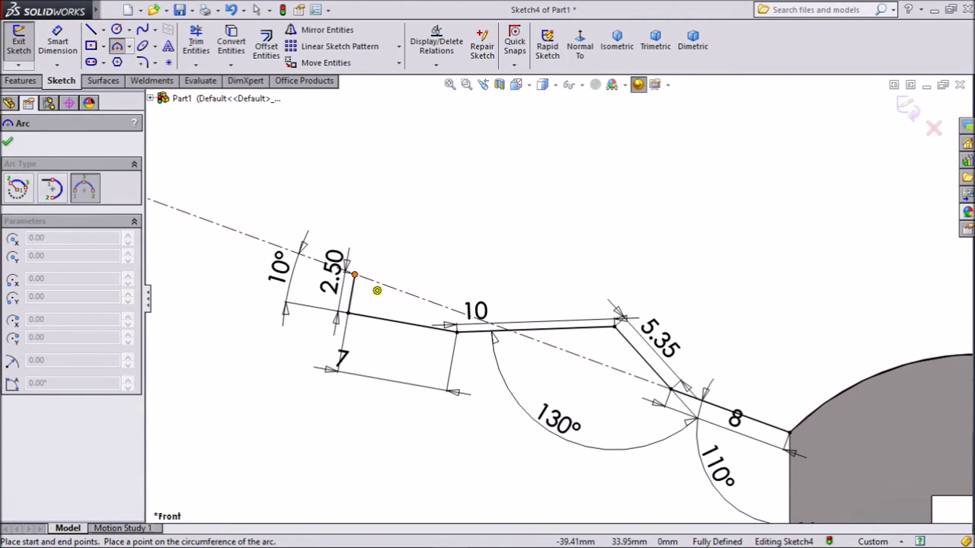
left_click(354, 275)
scroll(609, 297, "up", 3)
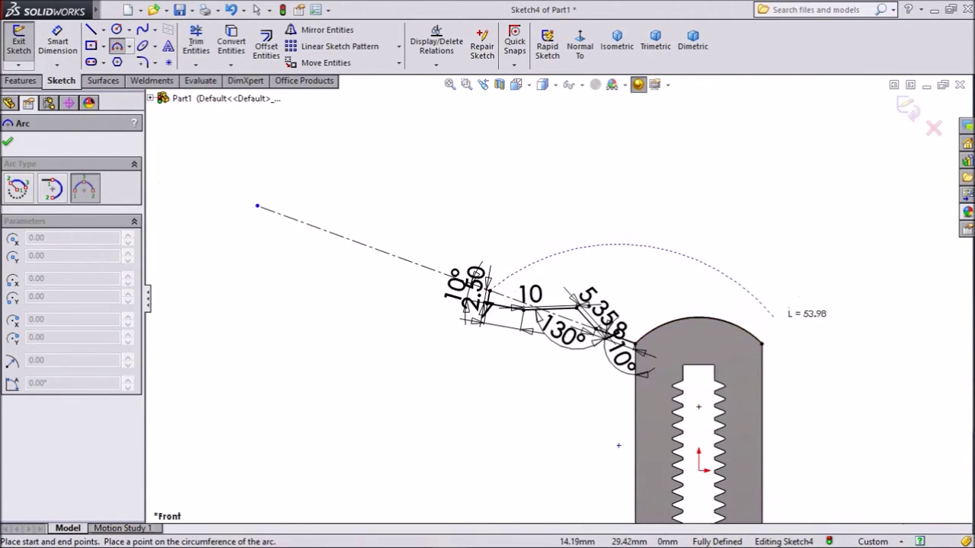
left_click(761, 344)
scroll(624, 284, "down", 2)
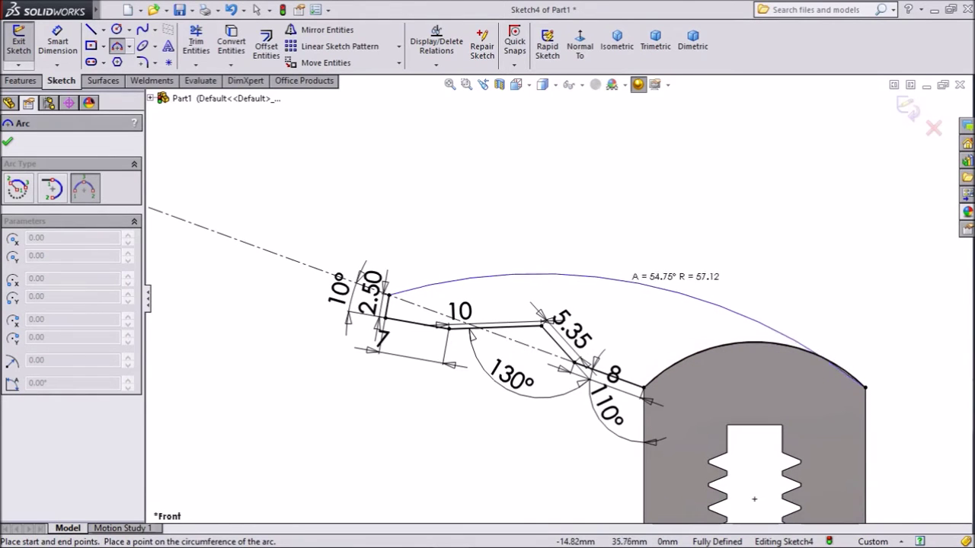
left_click(654, 204)
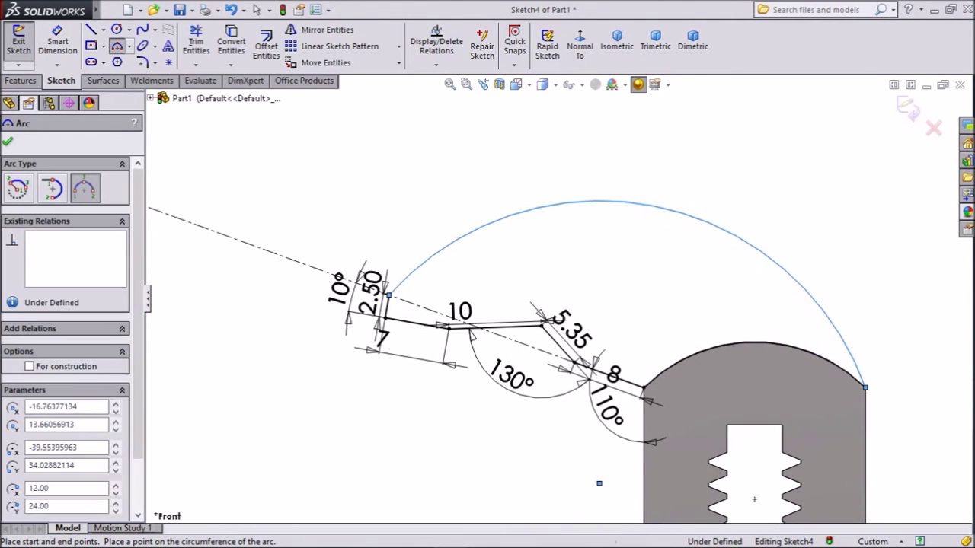
scroll(489, 417, "up", 3)
scroll(489, 417, "down", 2)
right_click(670, 141)
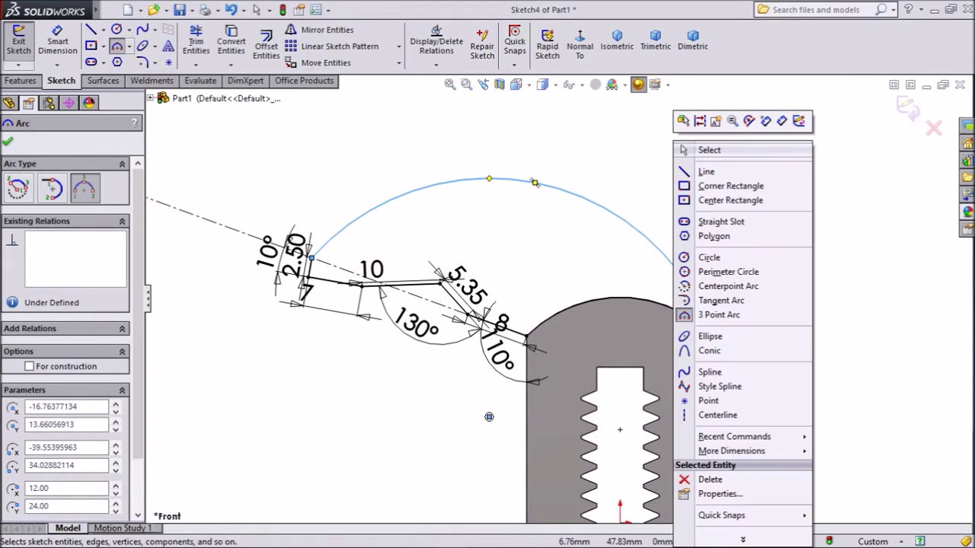
left_click(689, 149)
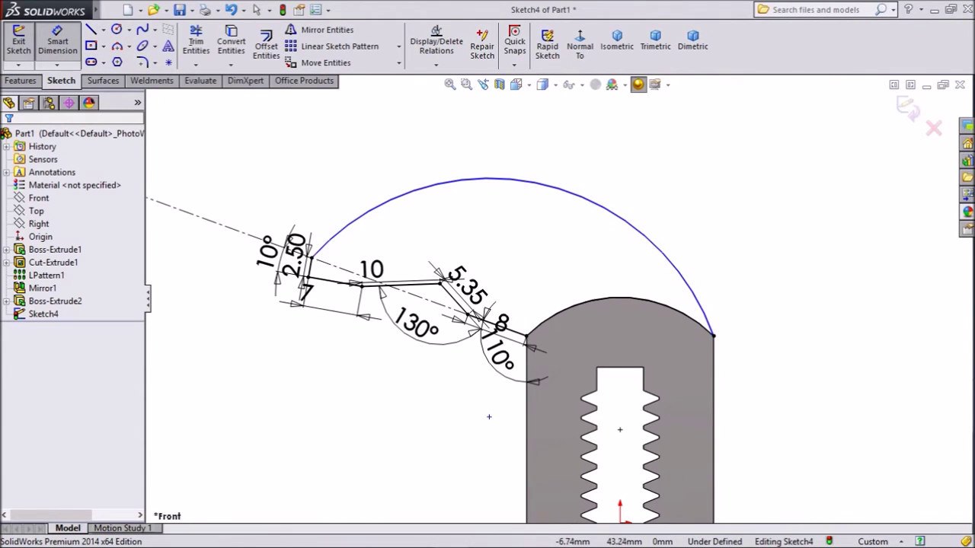
Dimension the arc to a 35 mm radius.
left_click(613, 212)
left_click(621, 192)
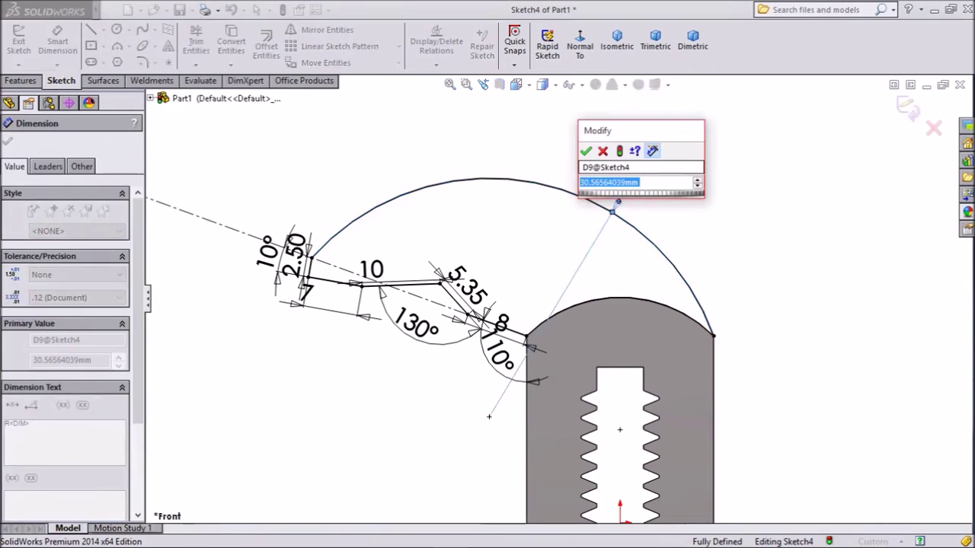
type("35")
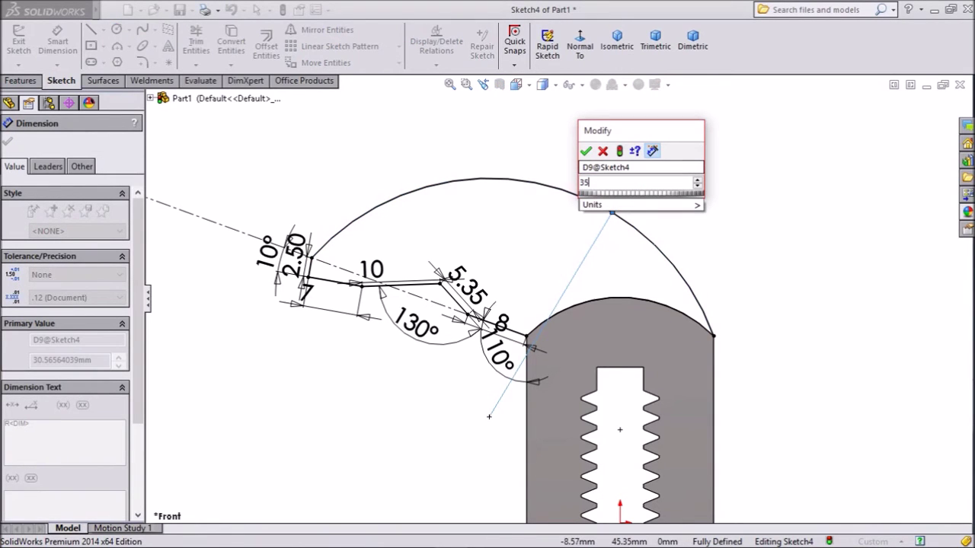
key("Return")
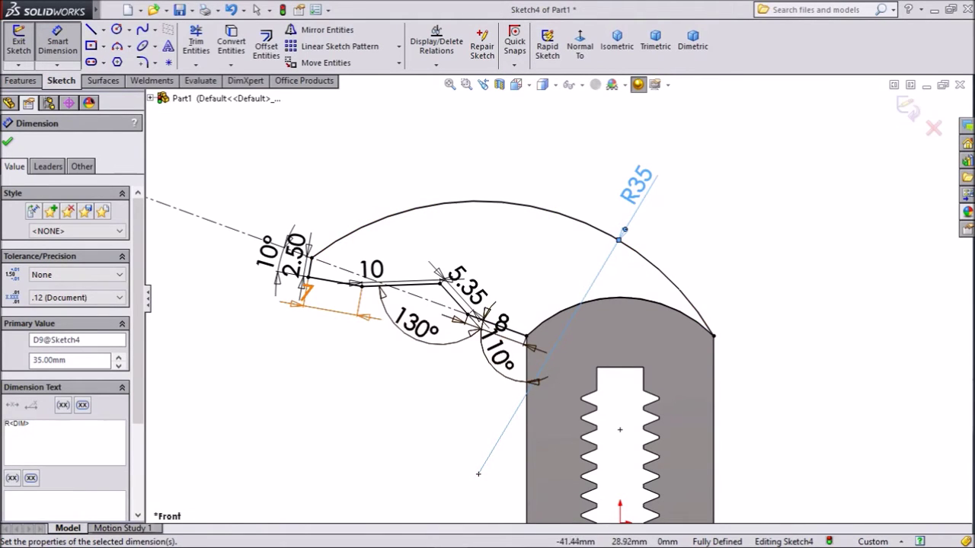
scroll(343, 290, "down", 3)
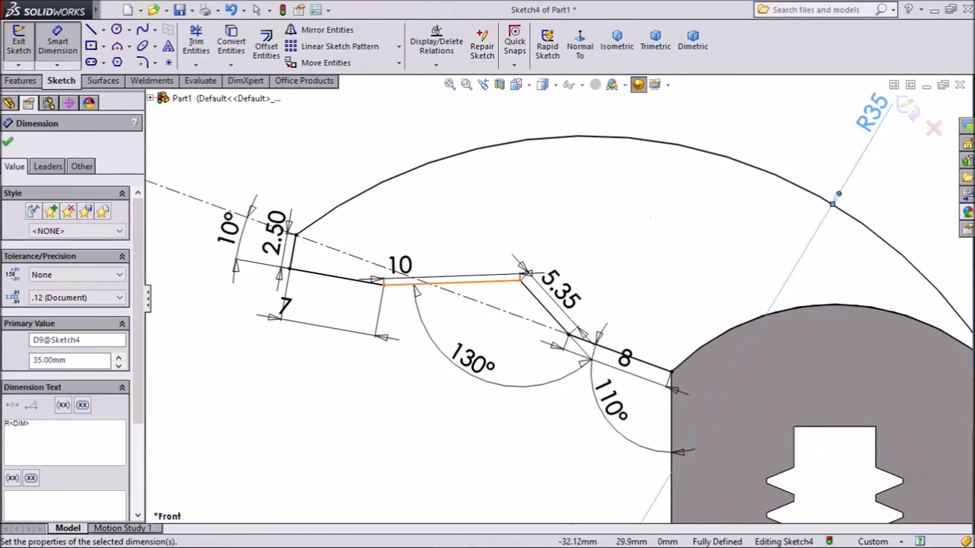
scroll(558, 283, "up", 1)
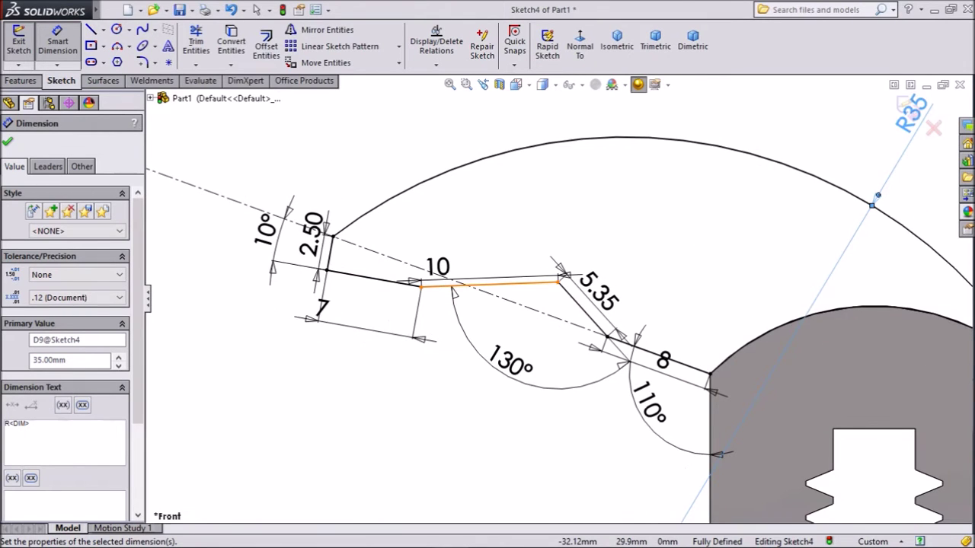
scroll(563, 296, "up", 3)
left_click(8, 141)
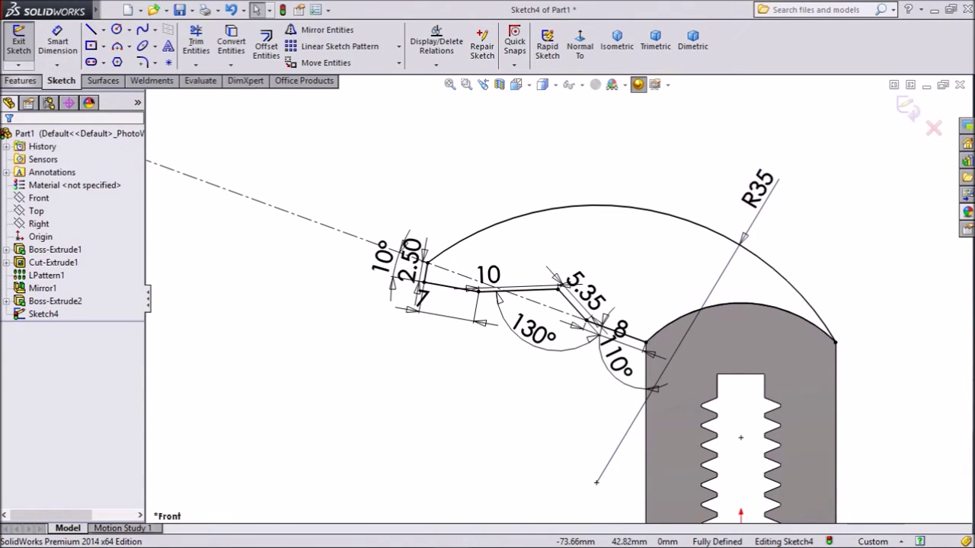
left_click(22, 81)
Extrude the jaw sketch 5 mm with a Mid Plane end condition.
left_click(25, 46)
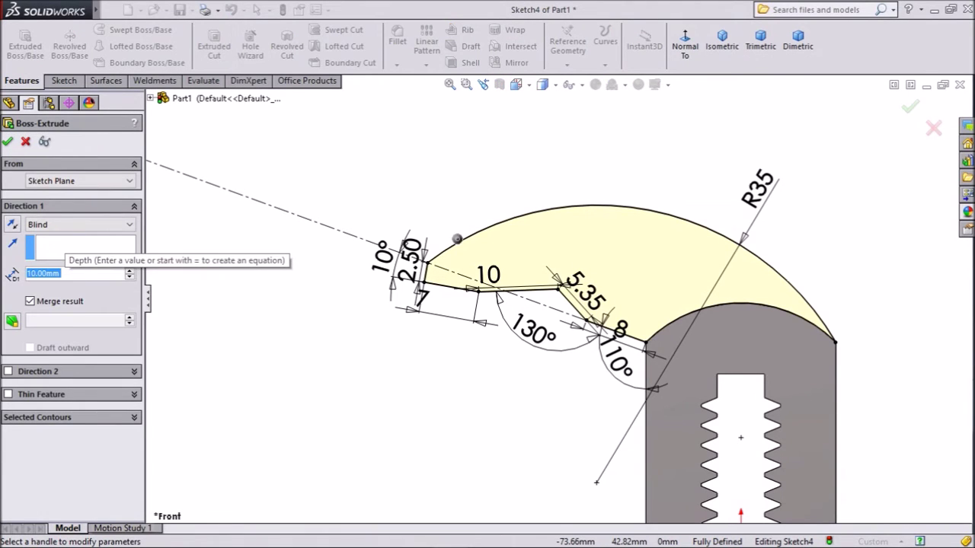
type("5")
key("Down")
key("Down")
key("Up")
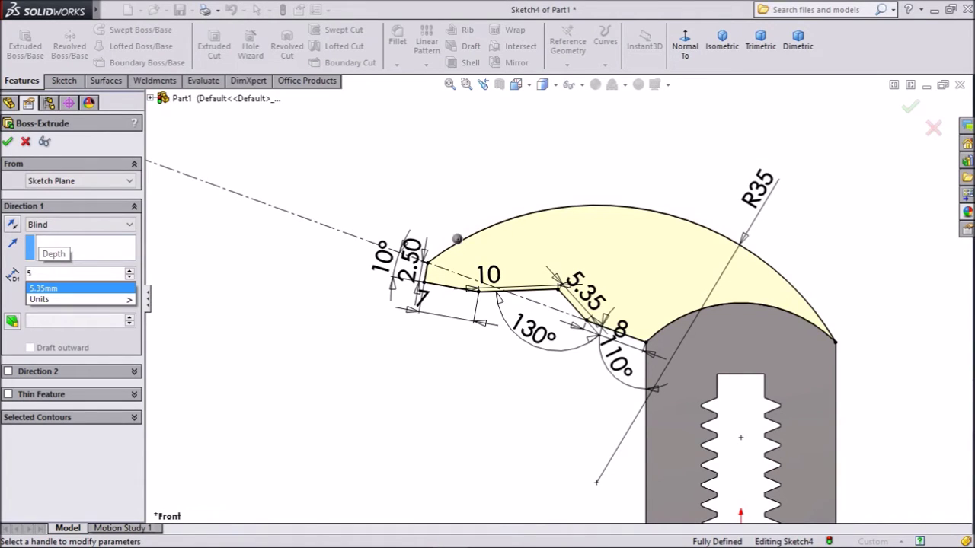
left_click(80, 224)
left_click(46, 294)
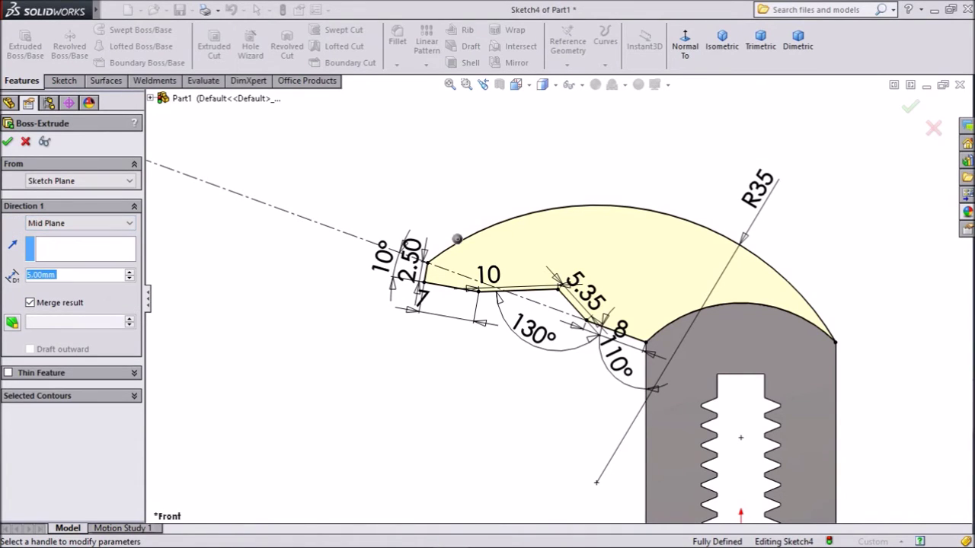
key("Return")
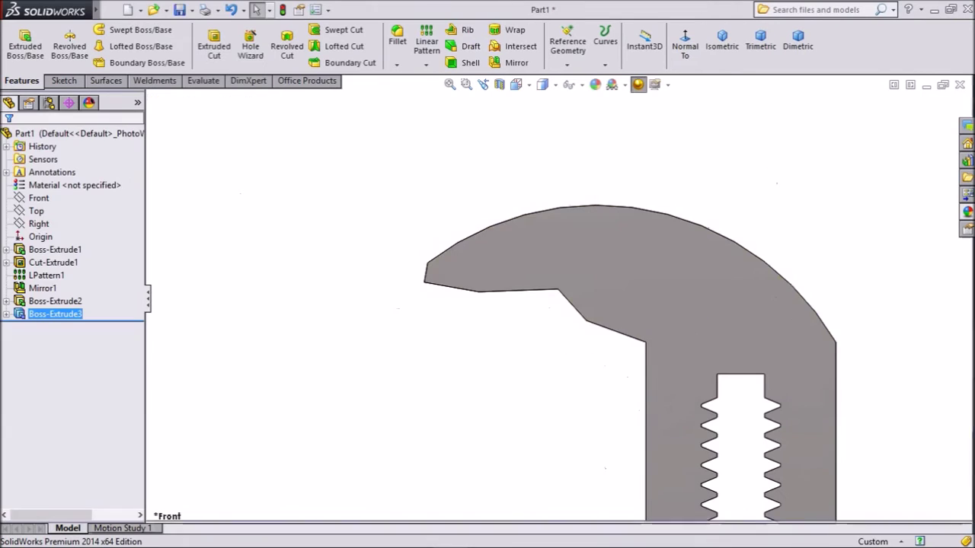
Orbit the wrench to inspect the new jaw in 3D.
scroll(564, 229, "up", 5)
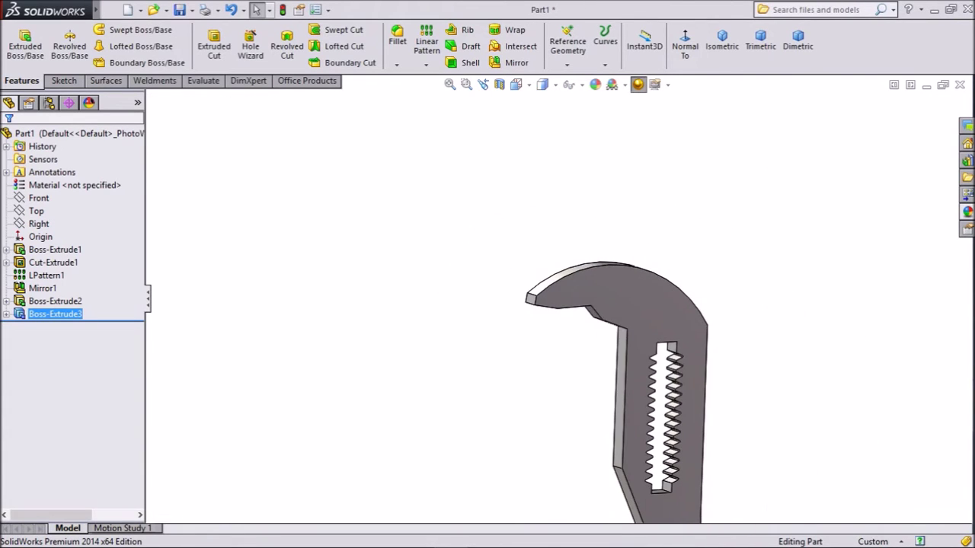
middle_click_drag(563, 229, 621, 472)
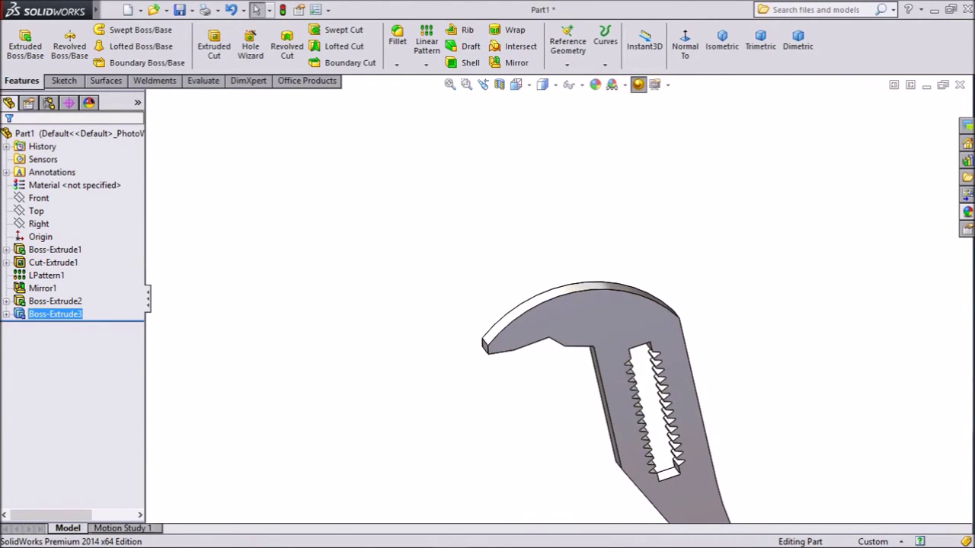
scroll(761, 442, "down", 3)
scroll(462, 341, "down", 2)
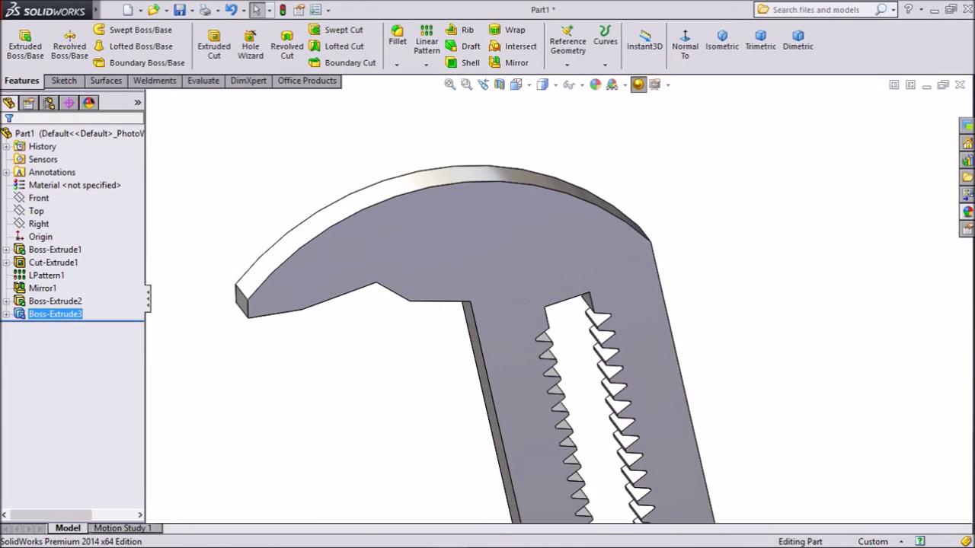
middle_click_drag(457, 304, 499, 175)
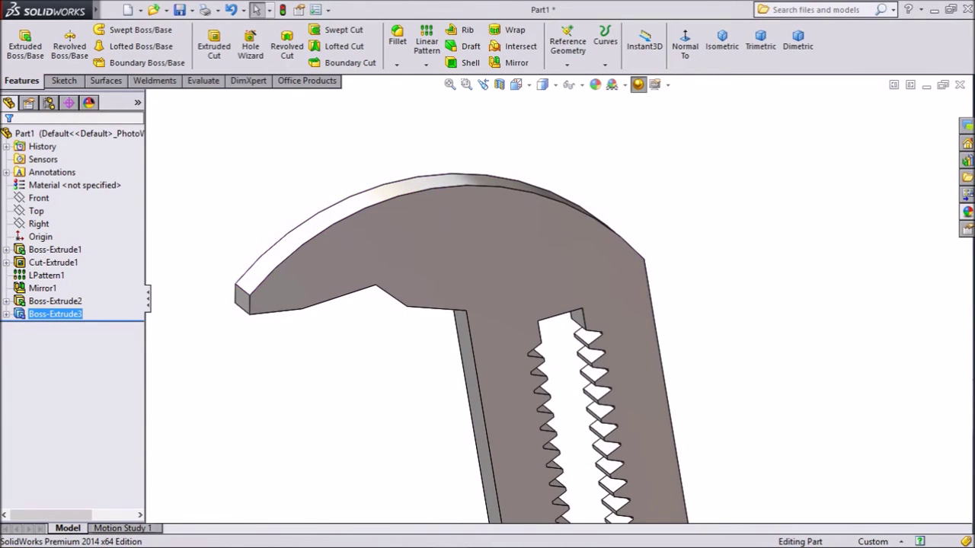
middle_click_drag(499, 175, 533, 183)
left_click(471, 261)
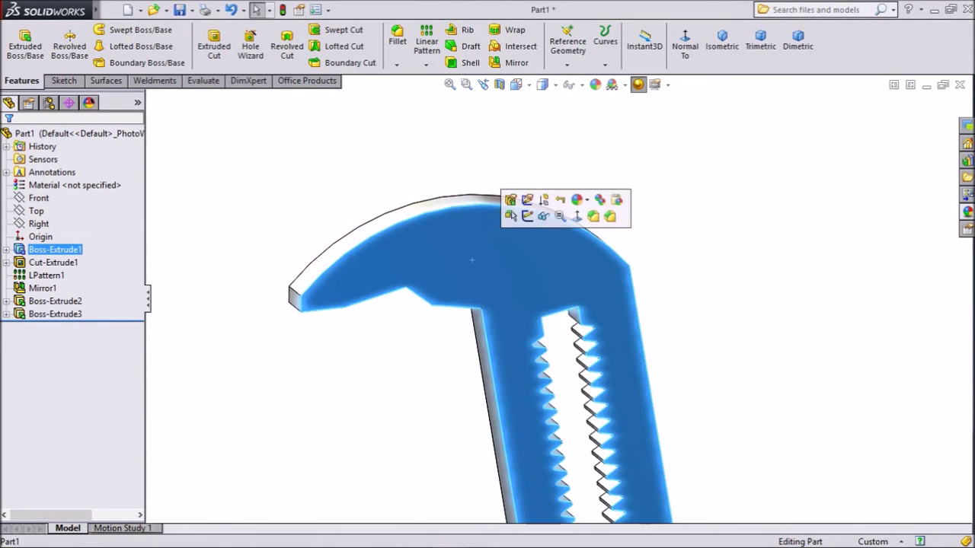
Start a new sketch on the wrench's front face, viewed normal and zoomed into the jaw.
left_click(527, 217)
left_click(580, 46)
scroll(521, 128, "down", 2)
scroll(521, 127, "down", 3)
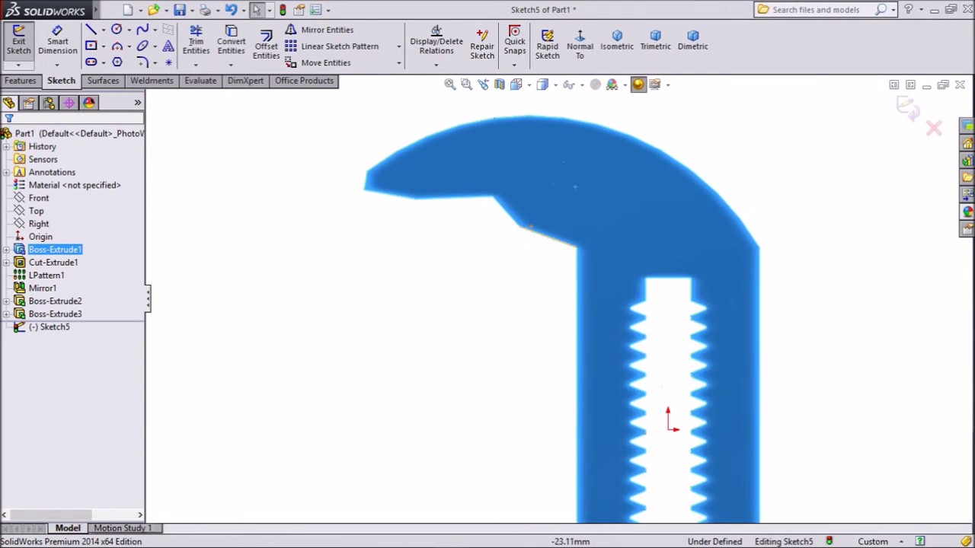
scroll(520, 127, "down", 3)
scroll(858, 214, "down", 3)
scroll(396, 221, "down", 2)
scroll(396, 221, "down", 1)
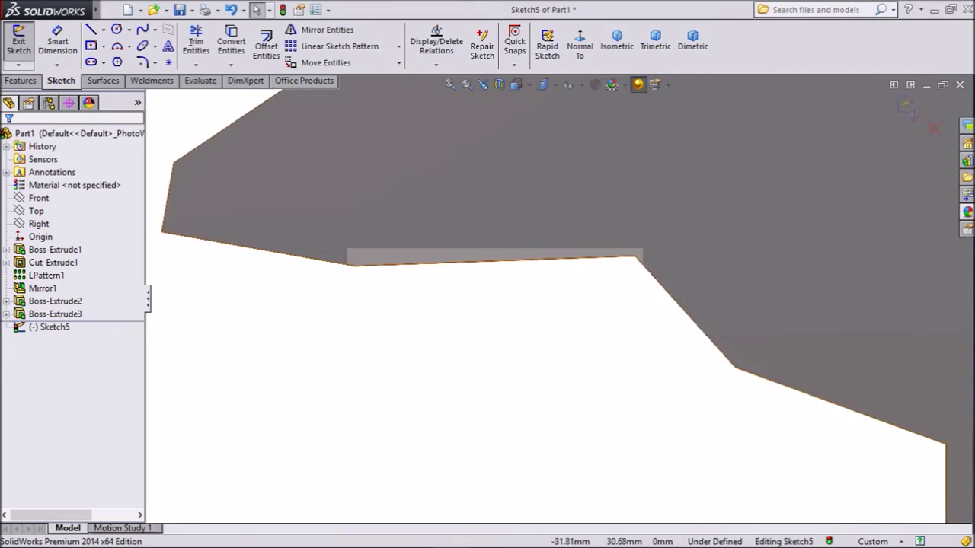
scroll(395, 221, "down", 2)
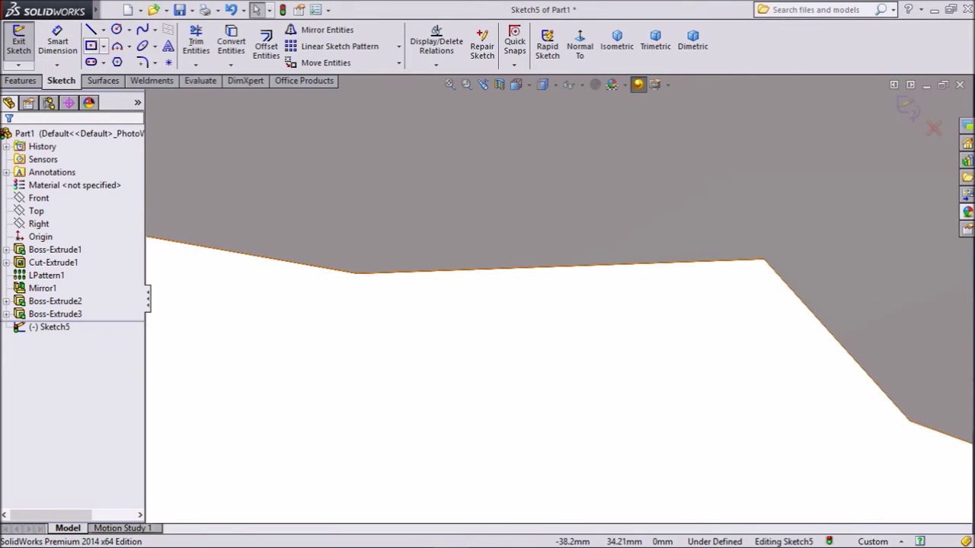
Draw a small closed three-line triangle tooth against the jaw's underside edge.
left_click(91, 29)
scroll(198, 175, "up", 1)
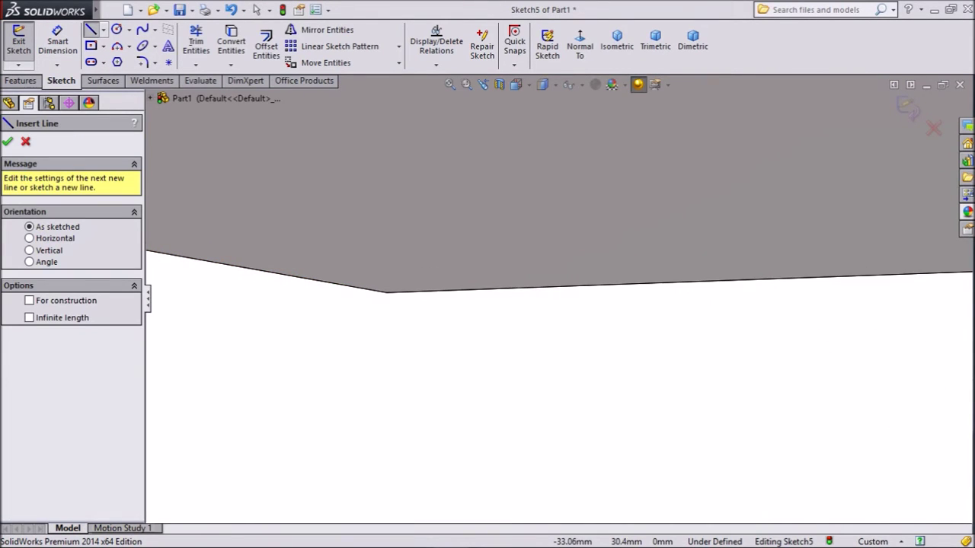
left_click(387, 292)
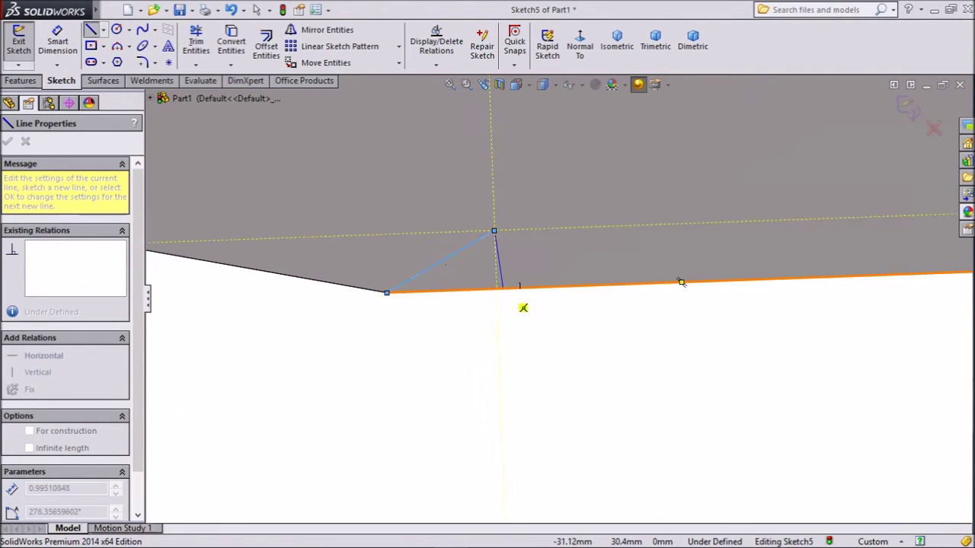
left_click(505, 288)
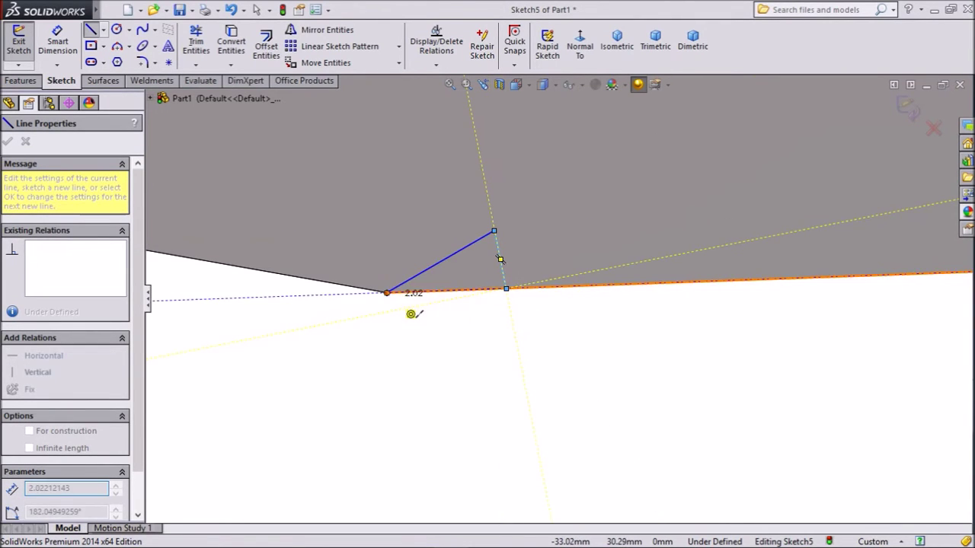
left_click(386, 293)
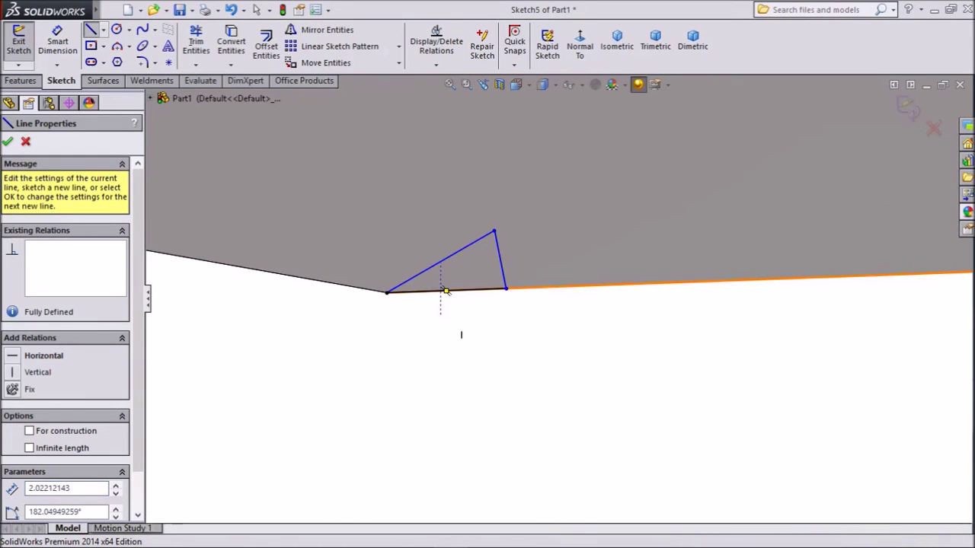
right_click(446, 291)
key("Escape")
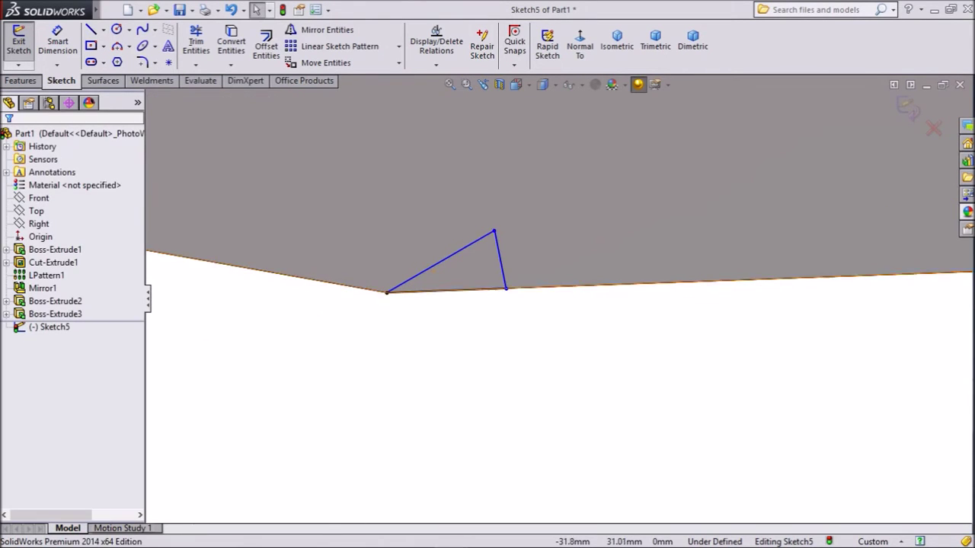
scroll(439, 245, "down", 2)
key("d")
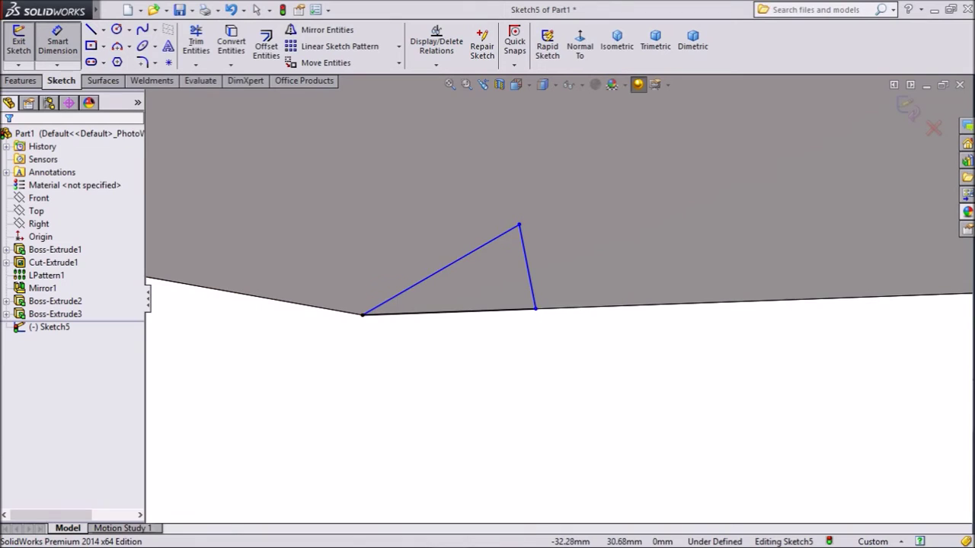
Dimension the tooth's slanted side at 70° to the jaw edge.
left_click(440, 270)
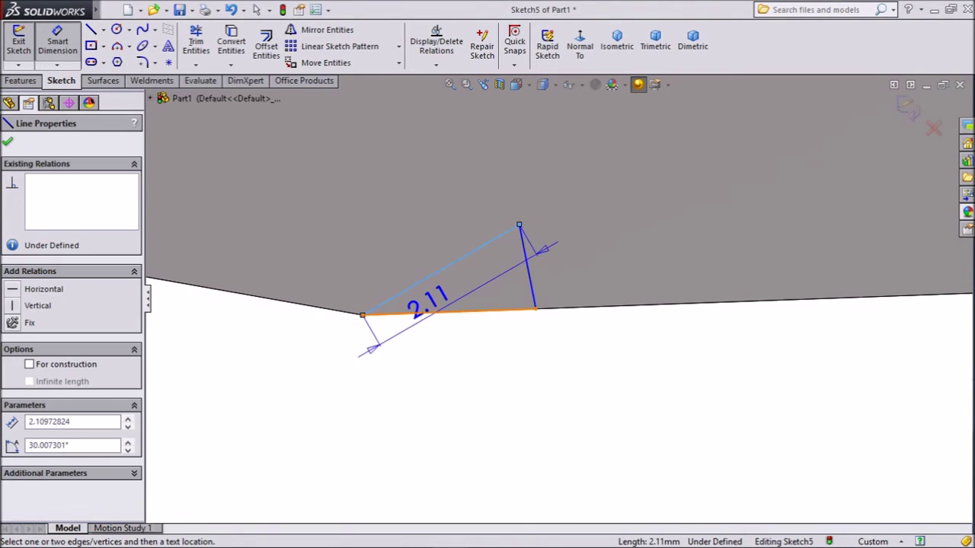
left_click(449, 312)
left_click(613, 258)
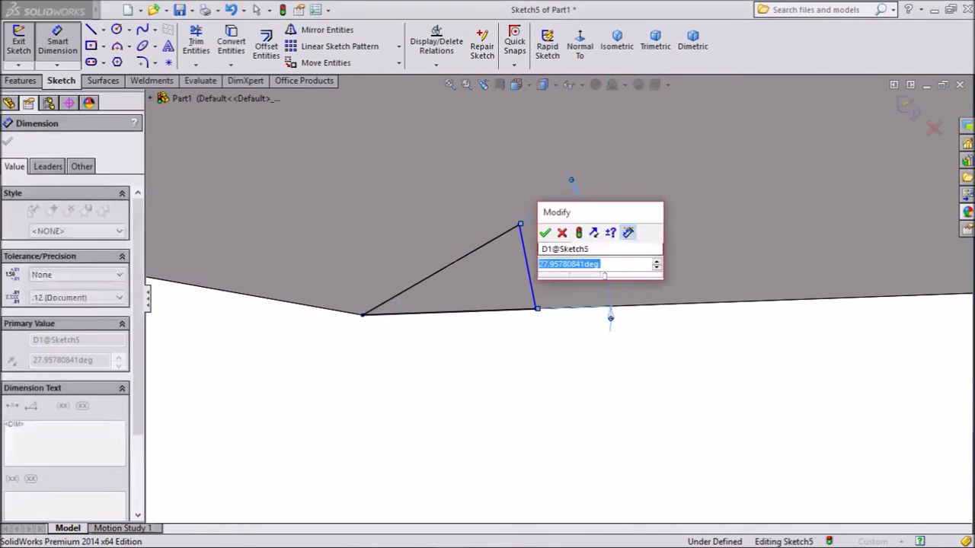
type("70")
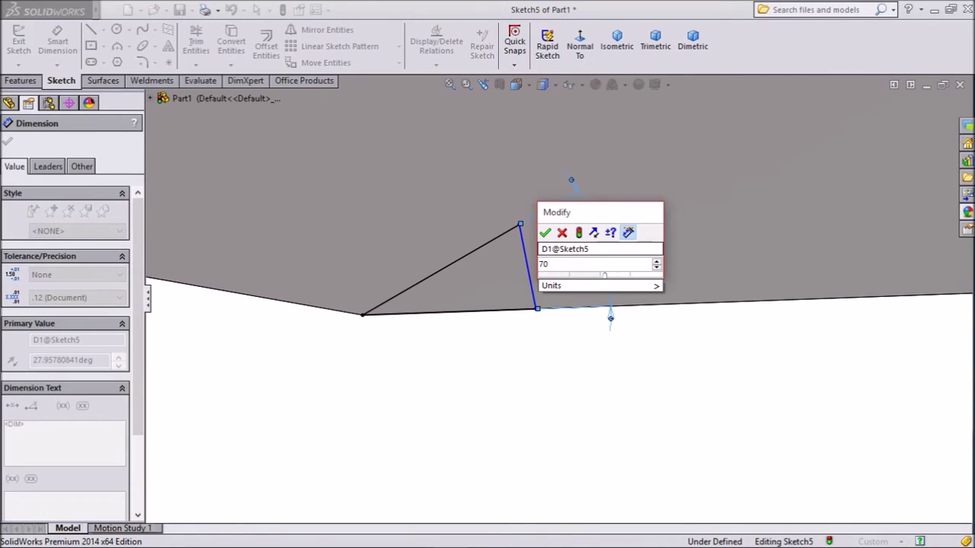
key("Return")
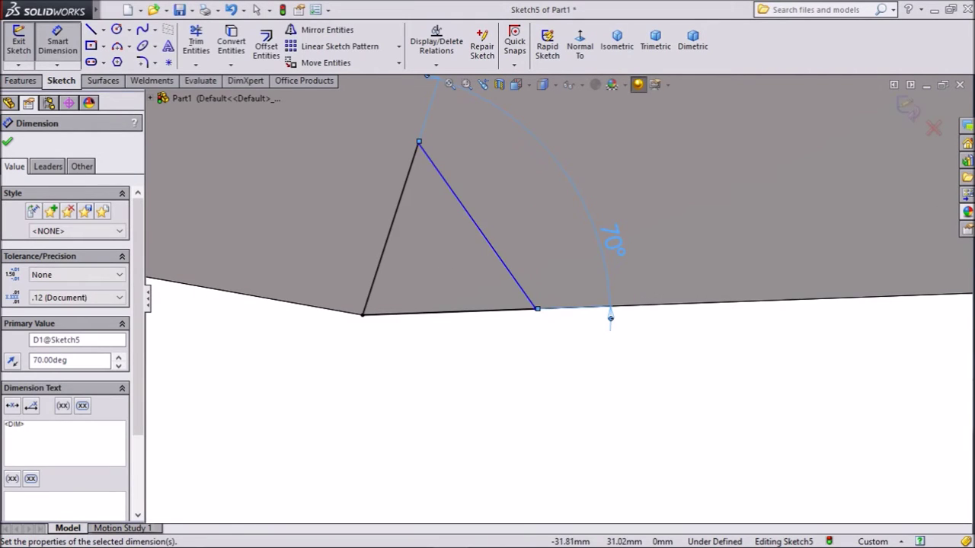
scroll(558, 297, "up", 2)
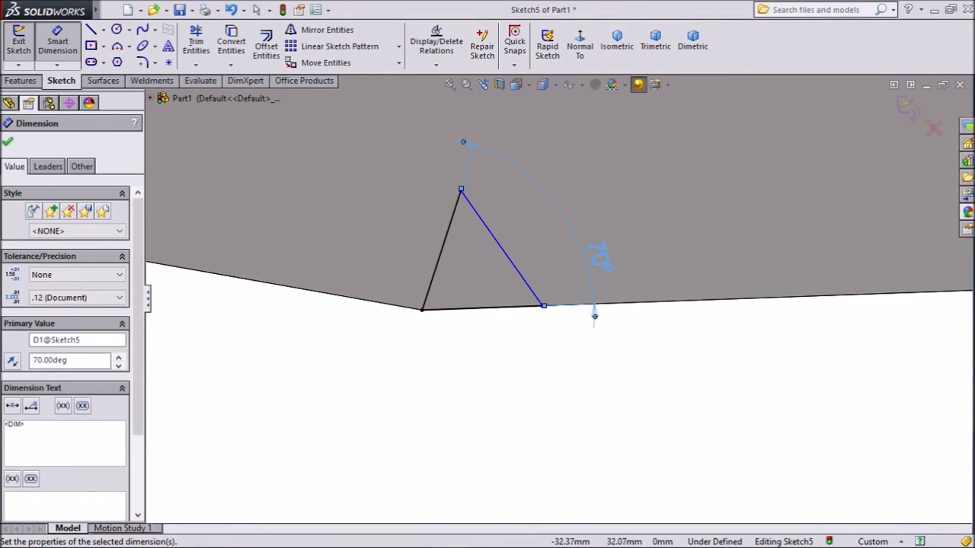
scroll(457, 188, "down", 2)
Set the triangle's height from top vertex to bottom line to 1 mm.
left_click(469, 194)
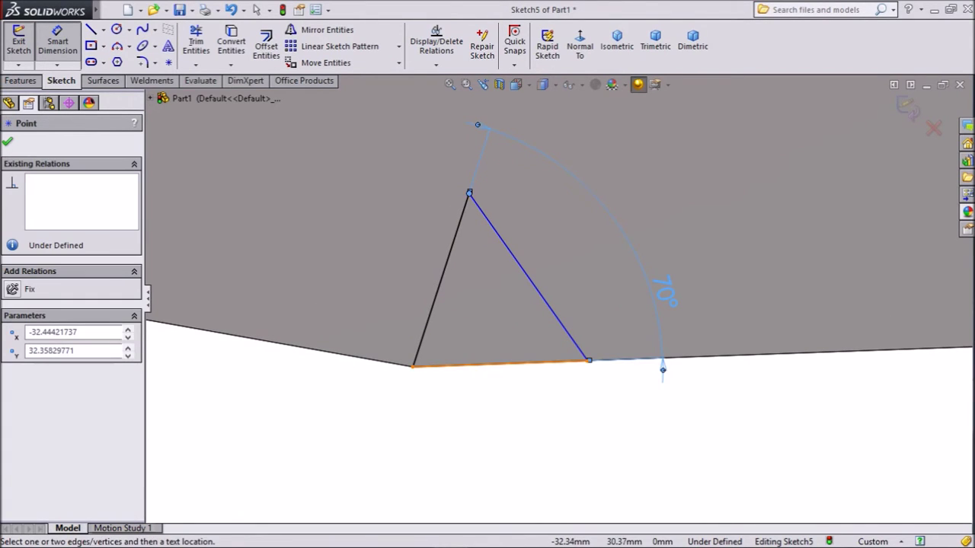
left_click(503, 363)
scroll(554, 297, "up", 1)
left_click(411, 285)
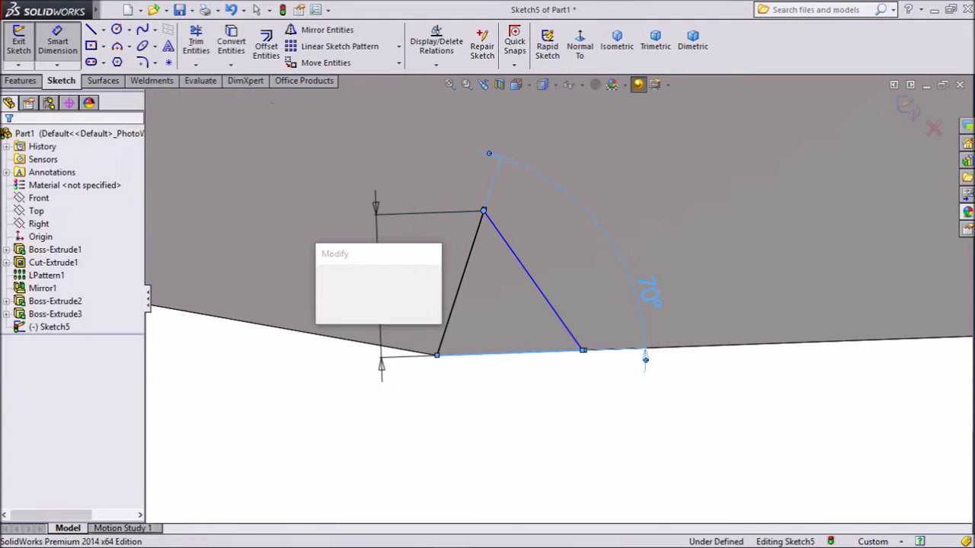
type("1")
key("Return")
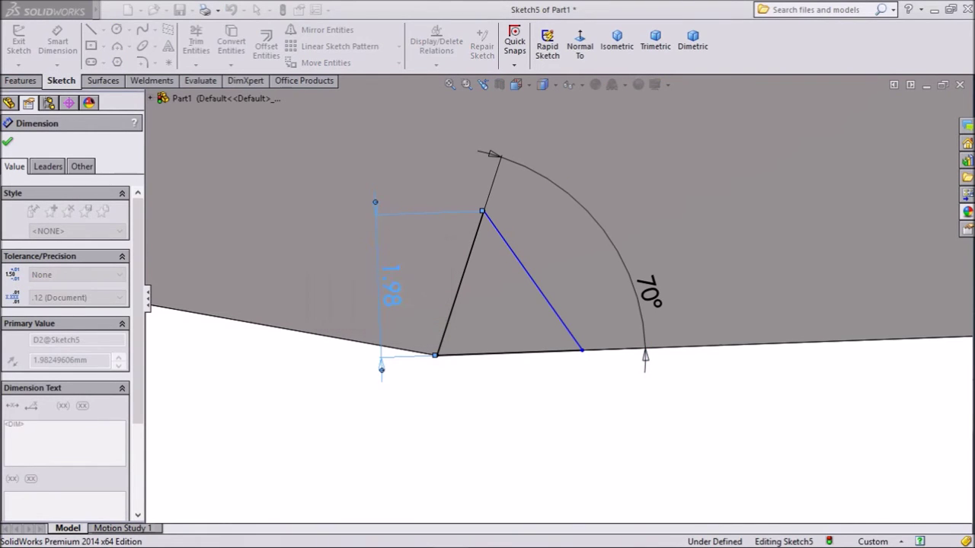
Add an 80° angle between the other slanted line and the bottom edge.
left_click(446, 319)
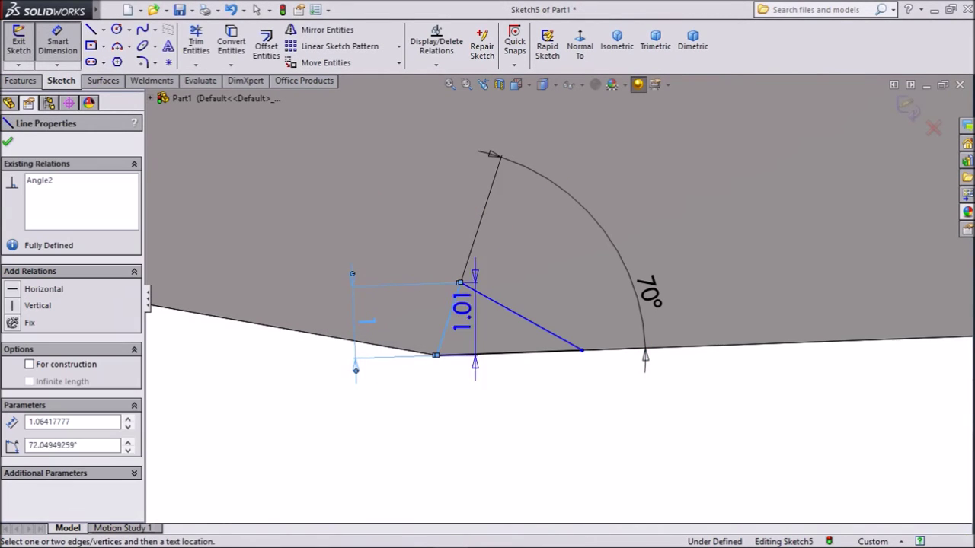
left_click(495, 353)
left_click(488, 411)
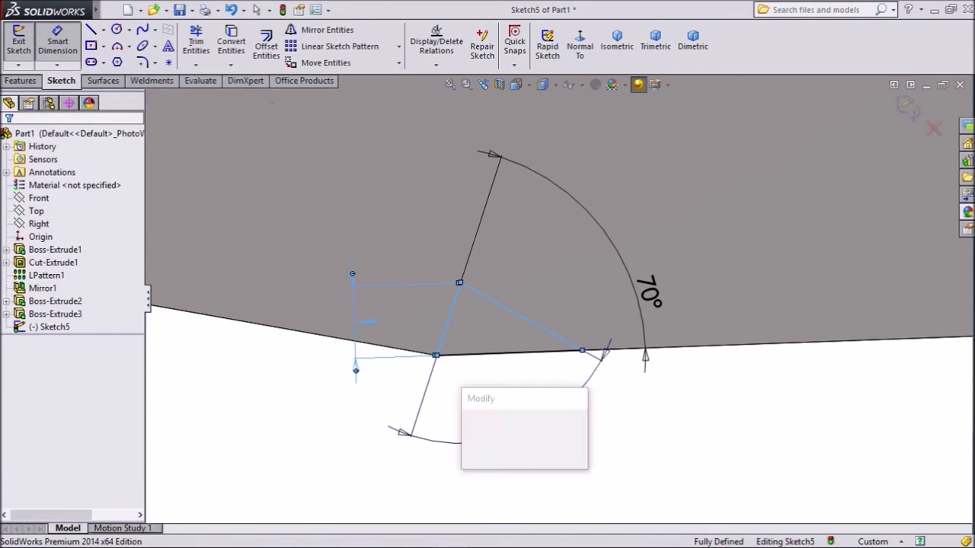
type("80")
key("Return")
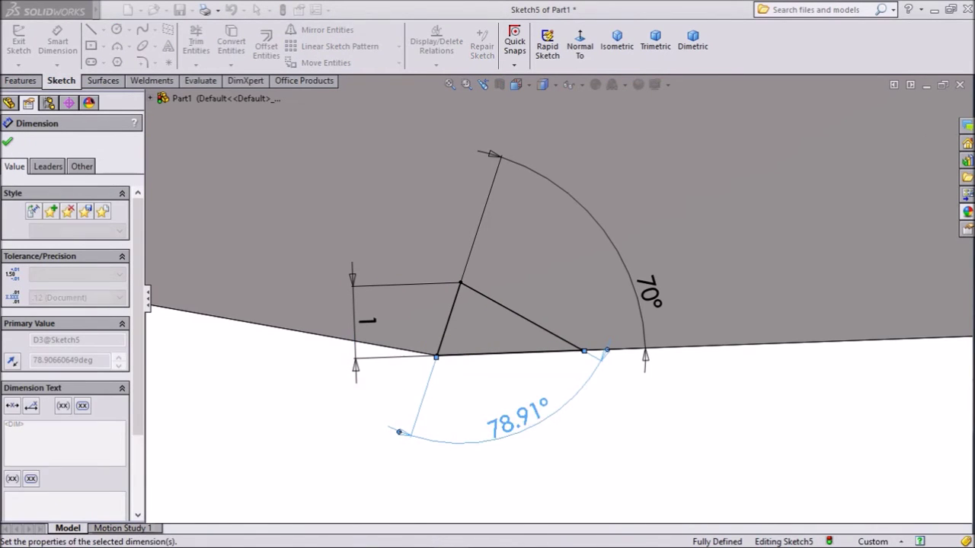
left_click(8, 141)
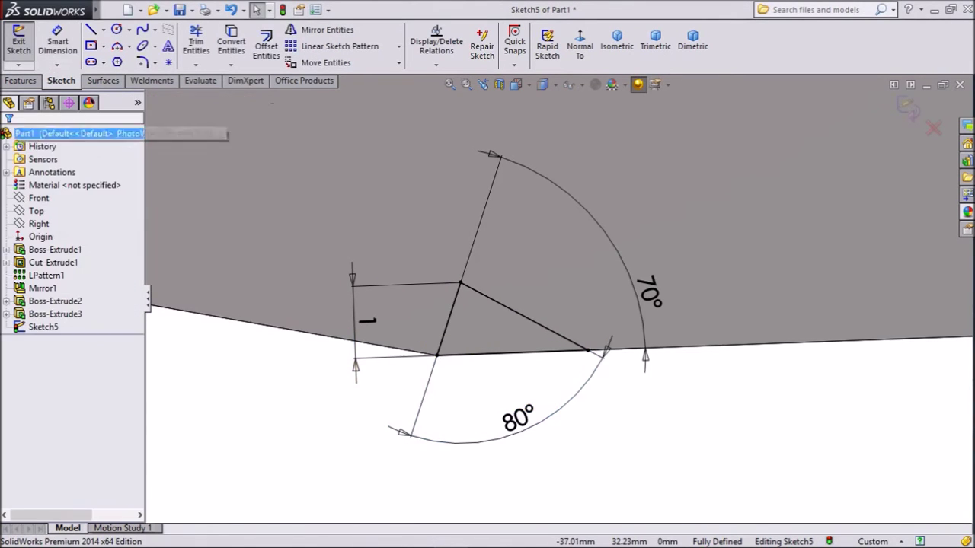
left_click(21, 81)
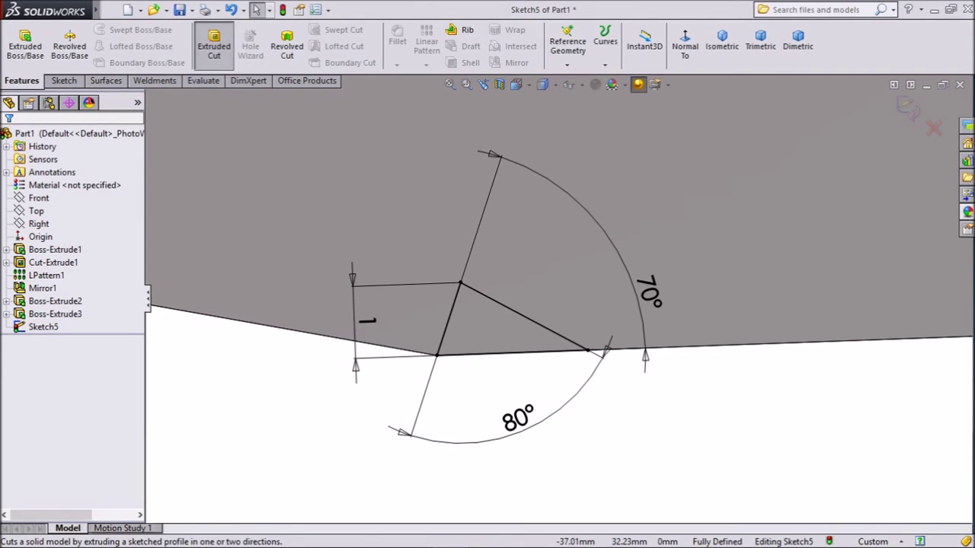
Extrude-cut the triangle sketch Through All to notch the wrench's lower edge.
left_click(214, 46)
left_click(80, 225)
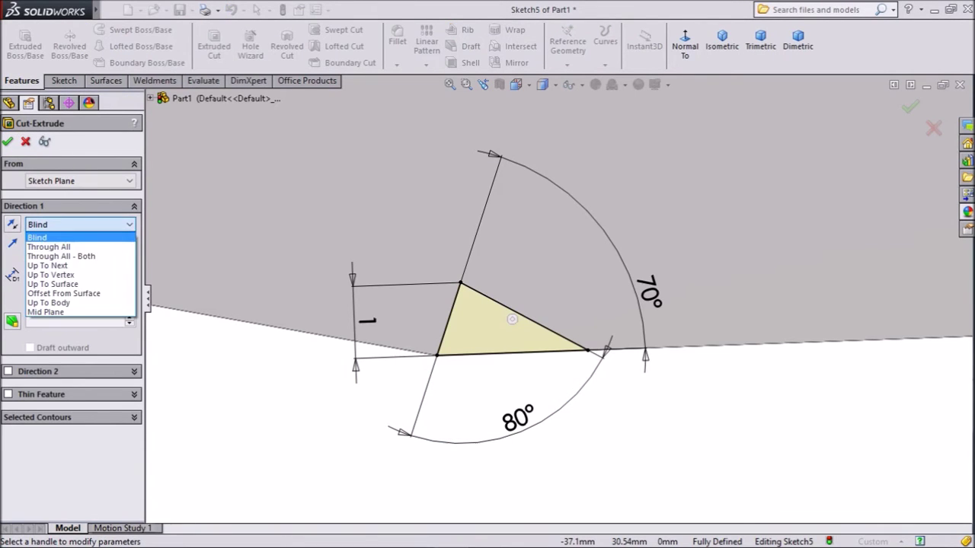
left_click(53, 243)
scroll(512, 319, "up", 3)
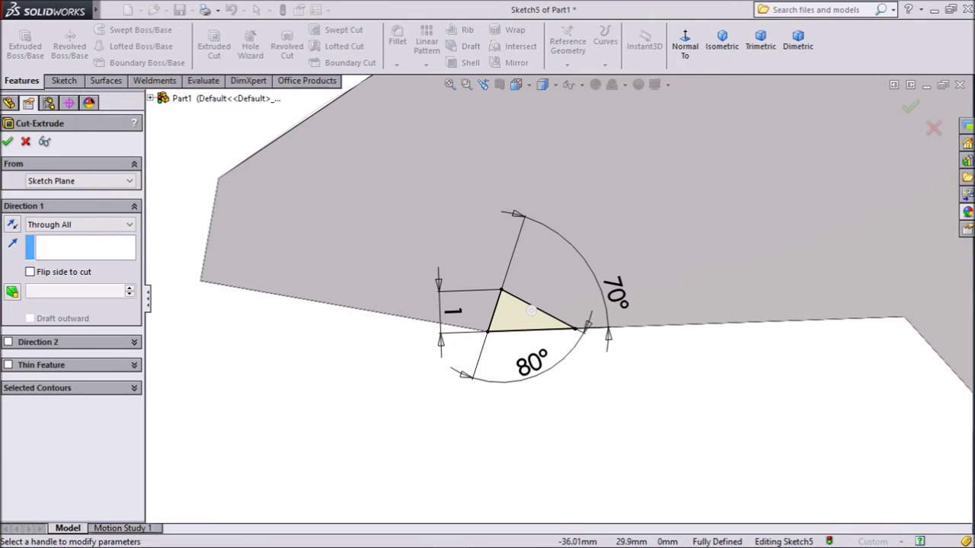
middle_click_drag(512, 319, 648, 335)
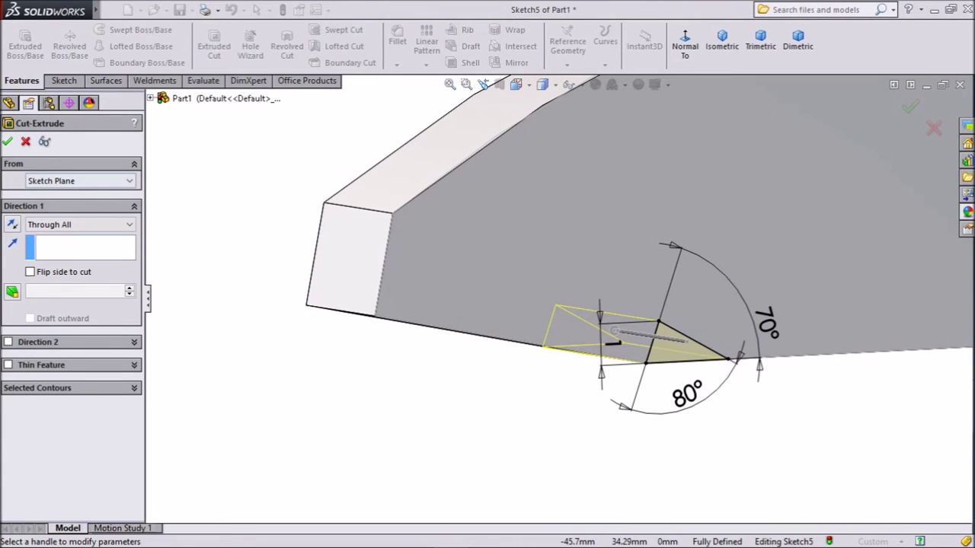
key("Return")
scroll(586, 304, "up", 2)
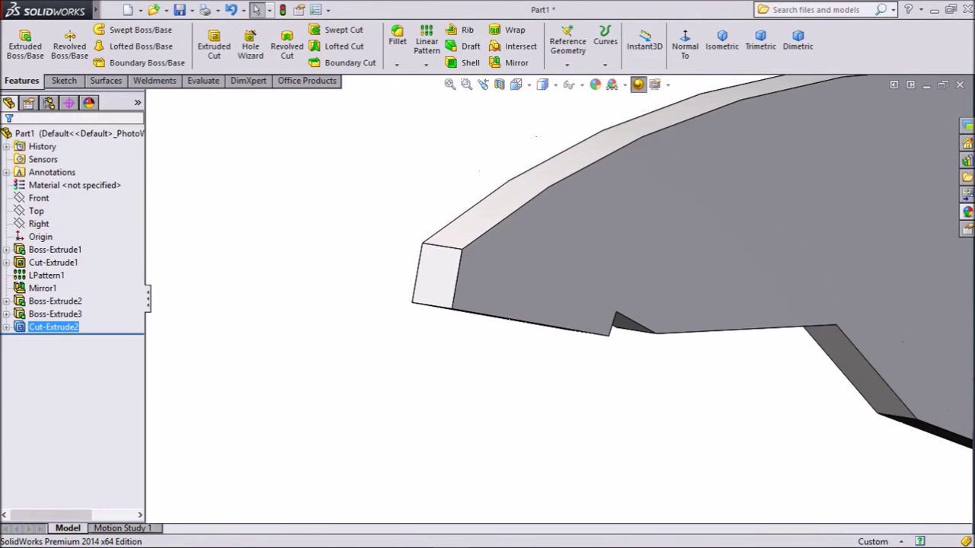
scroll(929, 322, "down", 2)
scroll(929, 323, "down", 1)
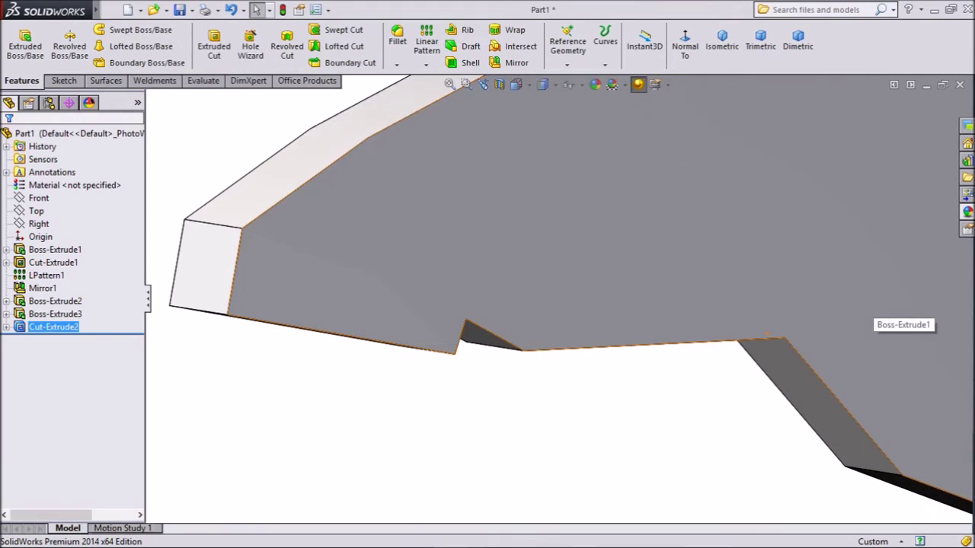
Linear-pattern the notch cut along the lower edge: 4 instances at 2.2 mm spacing.
left_click(426, 65)
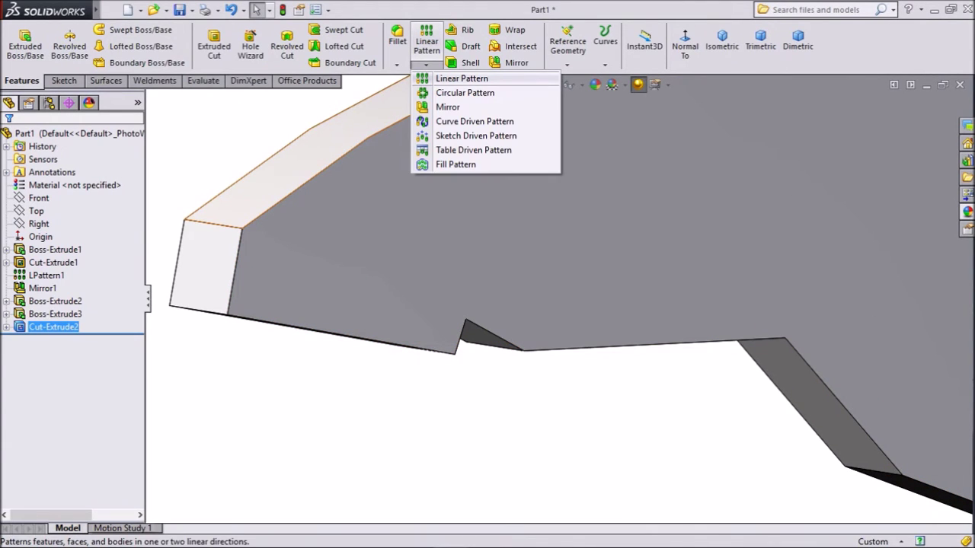
left_click(461, 79)
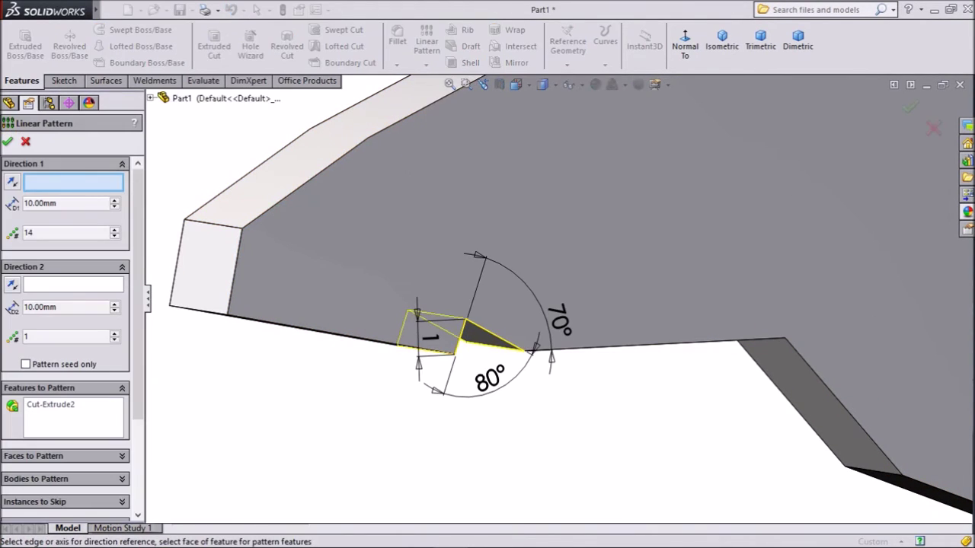
left_click(677, 344)
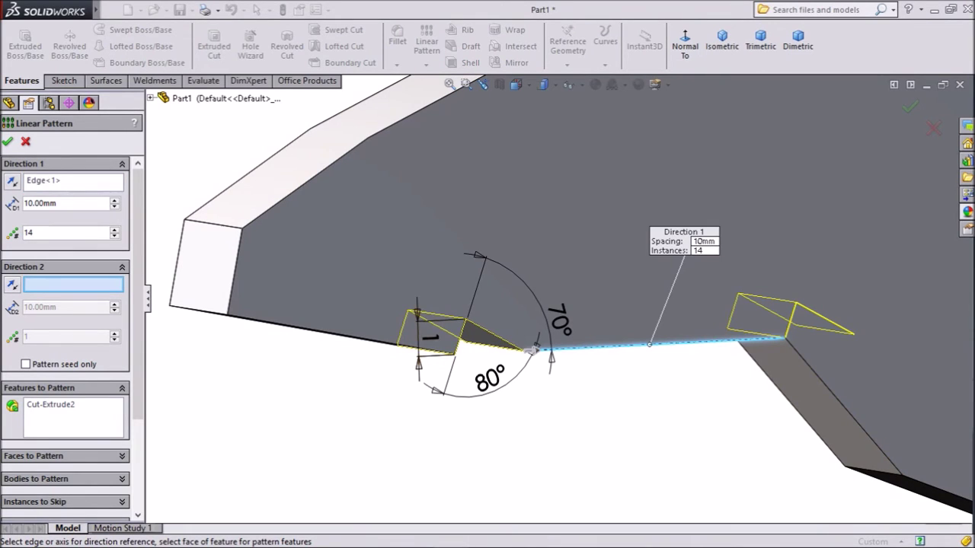
left_click_drag(56, 203, 40, 203)
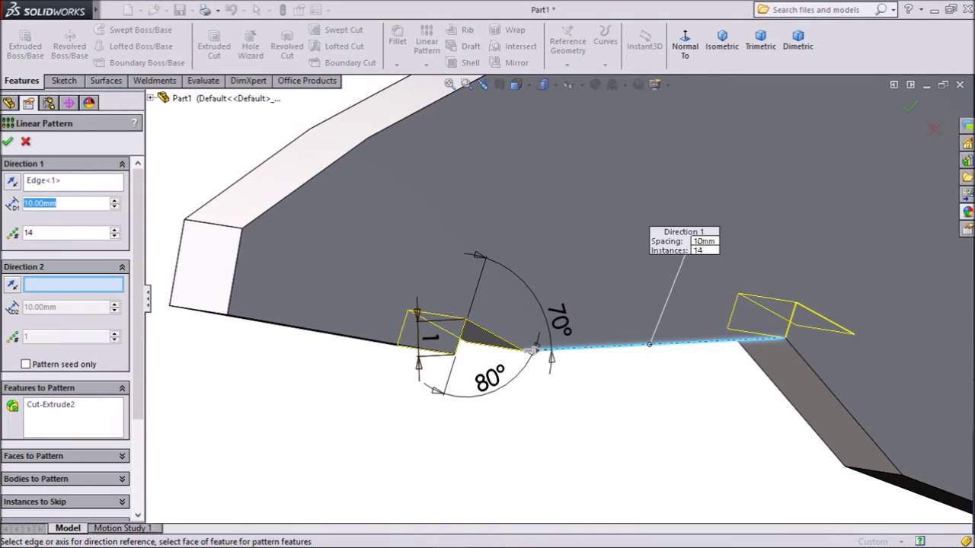
type("2.2")
right_click(27, 207)
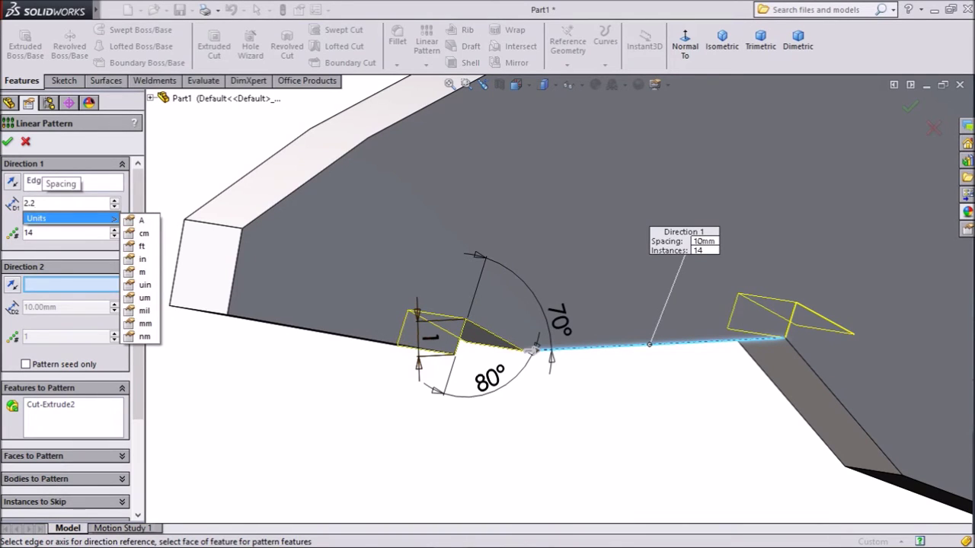
key("Return")
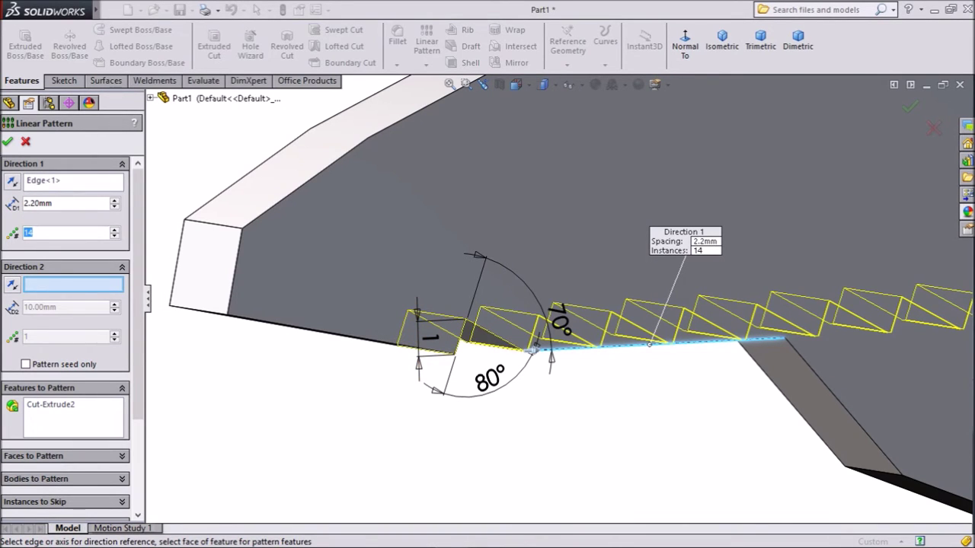
type("4")
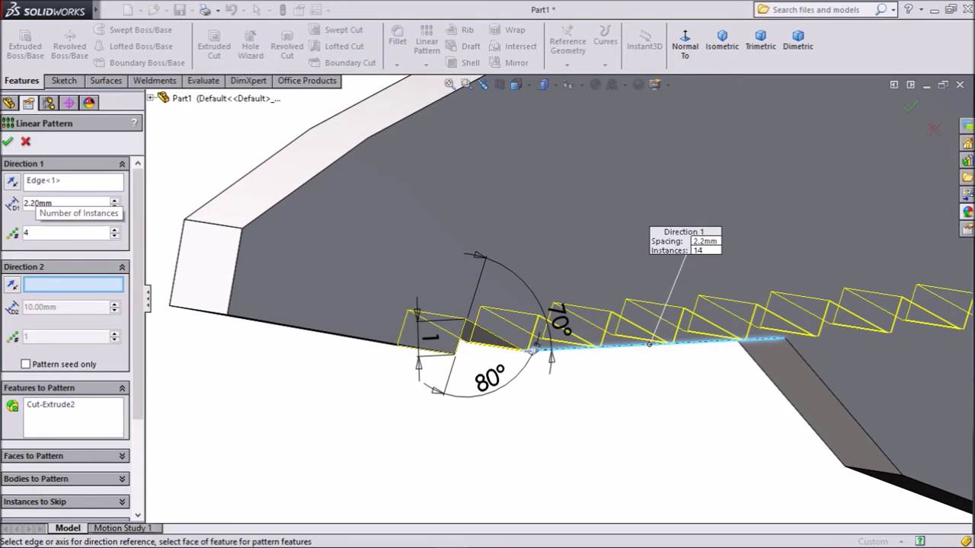
key("Return")
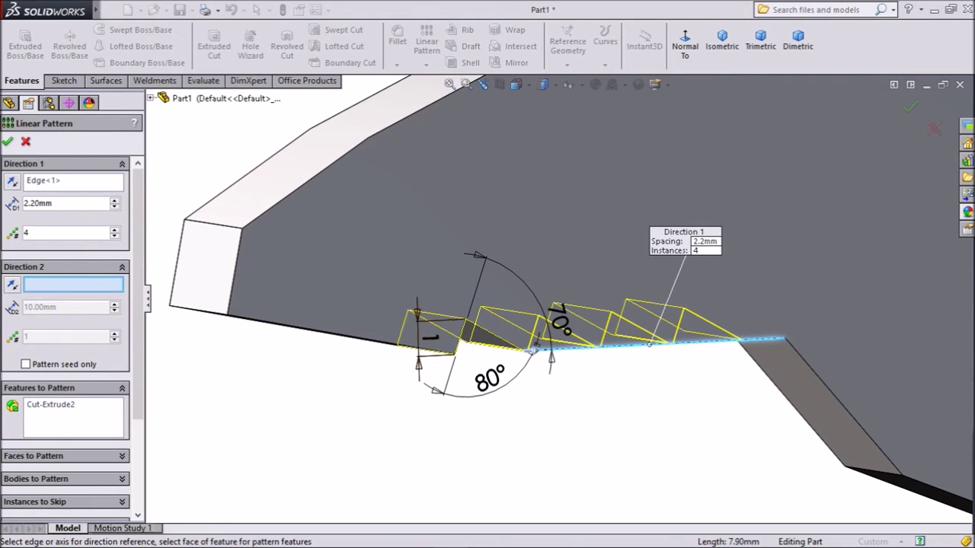
key("Return")
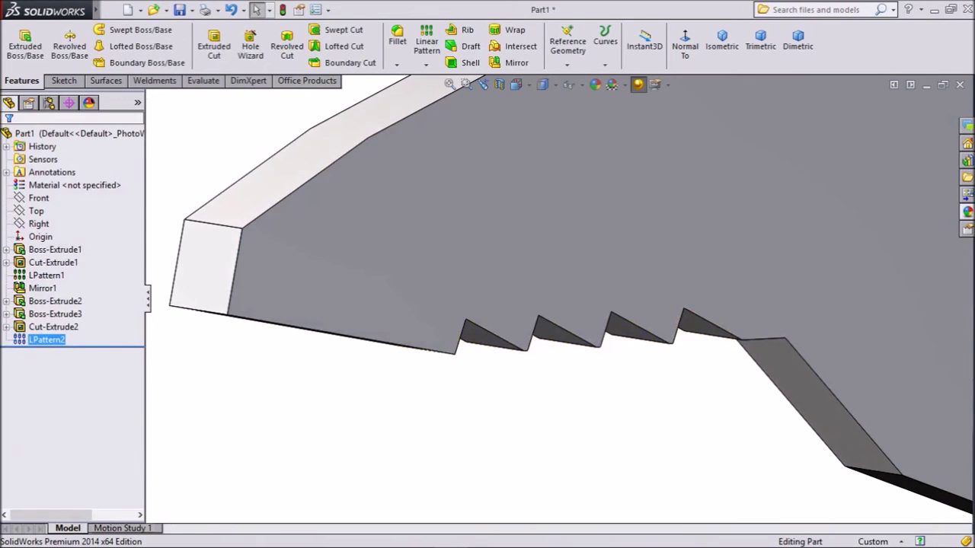
middle_click_drag(488, 305, 539, 336)
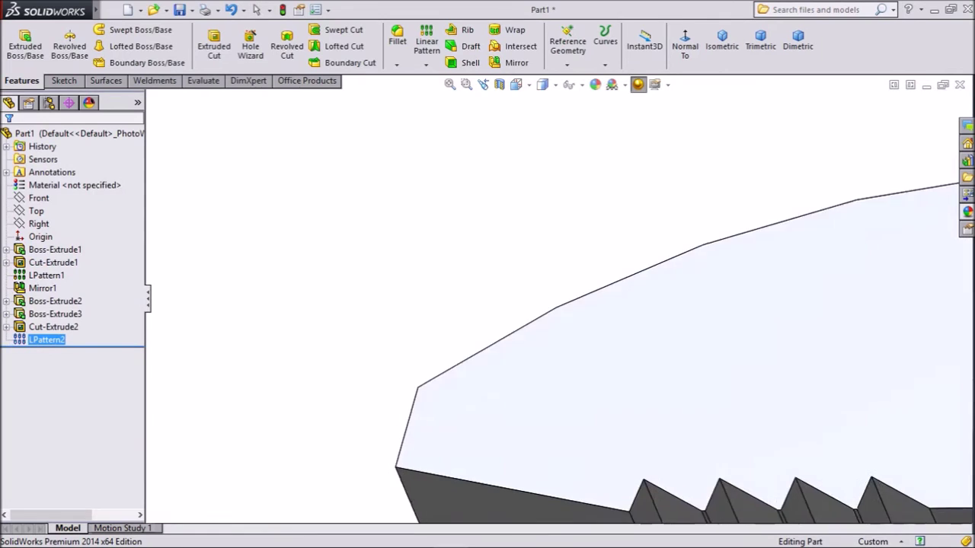
scroll(538, 336, "up", 3)
scroll(538, 336, "down", 5)
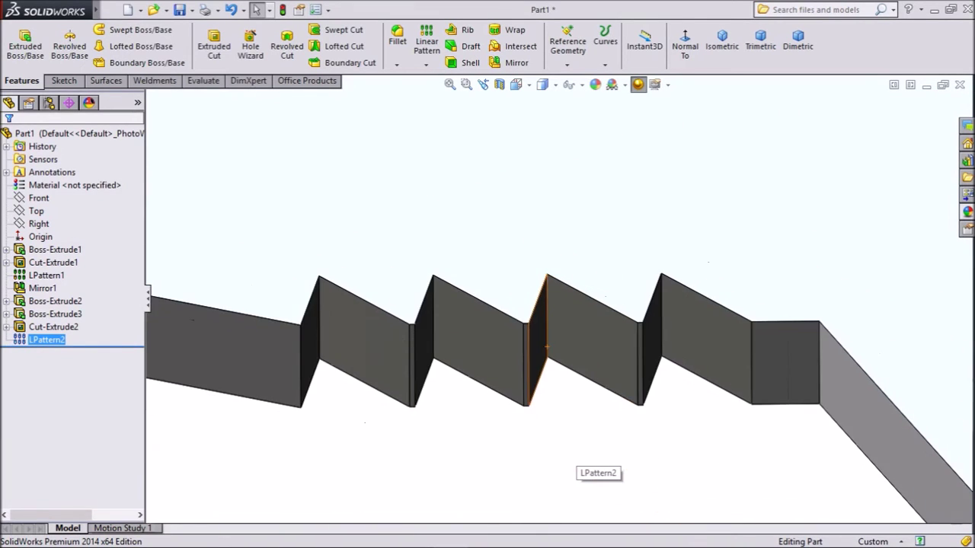
mouse_move(538, 336)
middle_mouse_down()
mouse_move(457, 228)
mouse_move(533, 304)
mouse_move(456, 344)
middle_mouse_up()
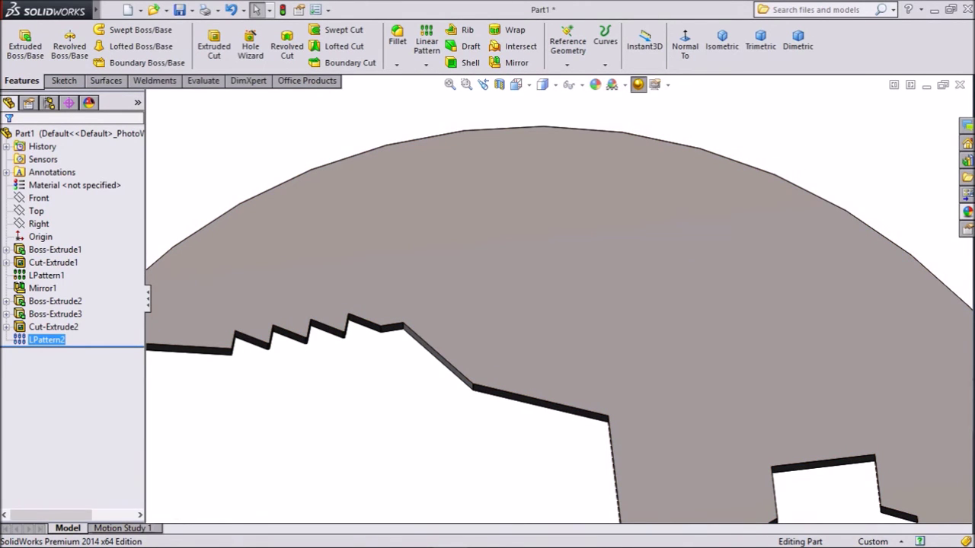
scroll(554, 301, "up", 2)
middle_click_drag(533, 305, 609, 343)
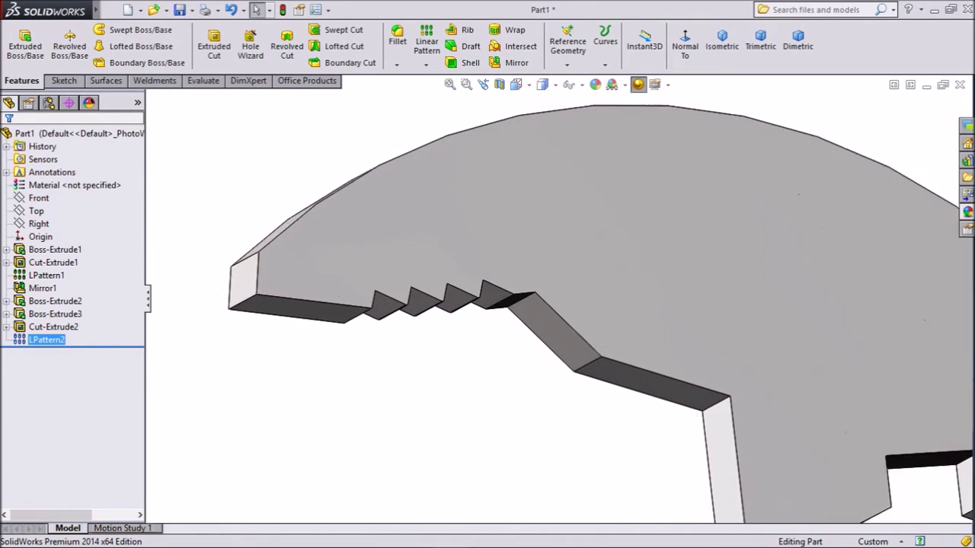
scroll(533, 290, "down", 2)
Apply a 1 mm constant-size fillet to the jaw tip's front edge.
left_click(397, 36)
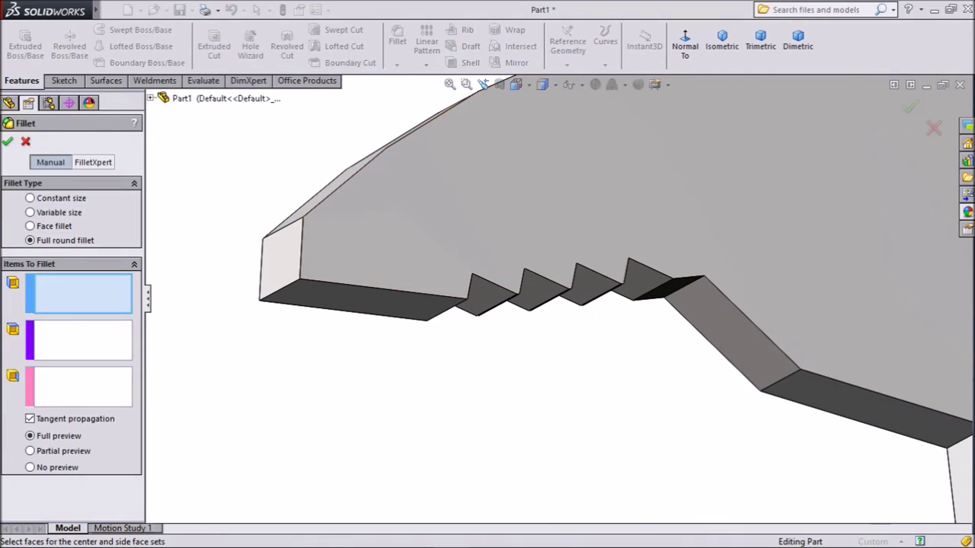
left_click(30, 198)
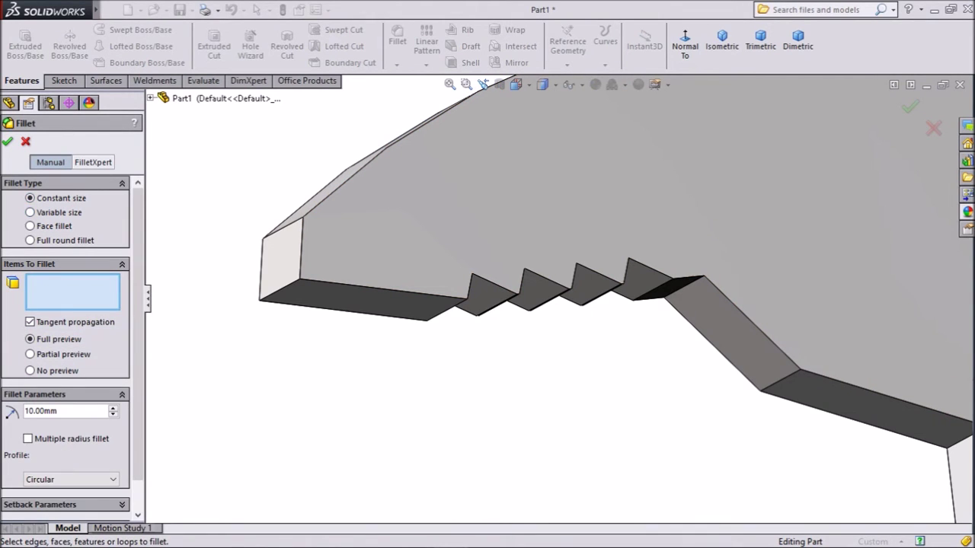
type("1")
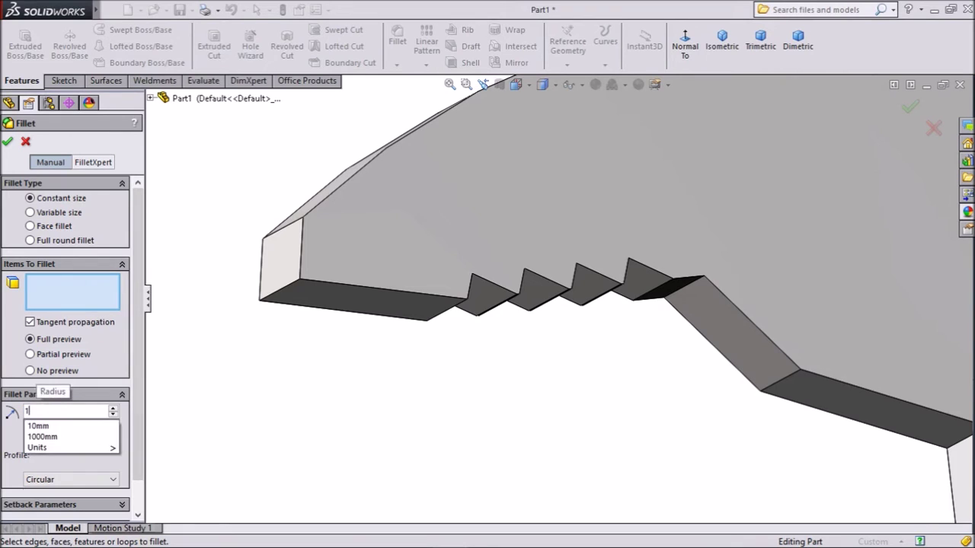
key("Return")
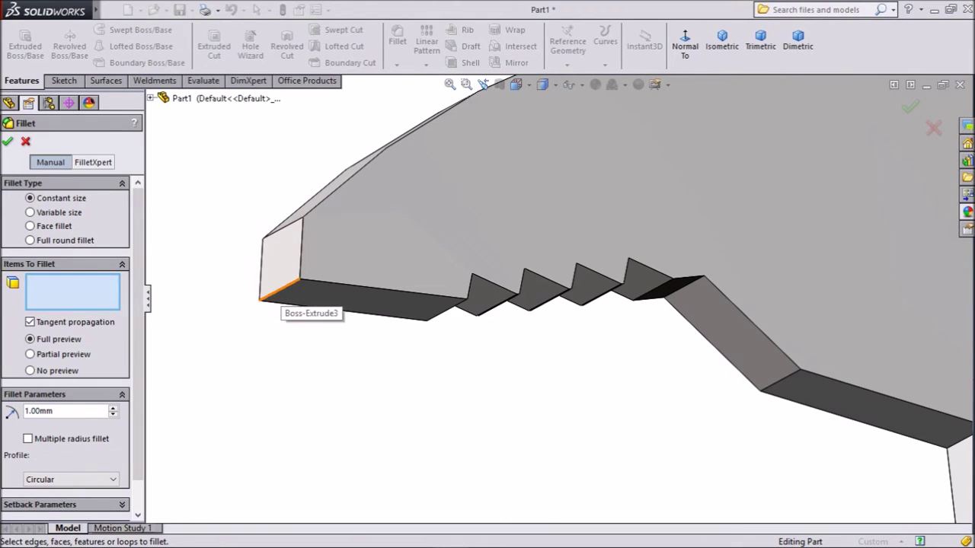
left_click(280, 288)
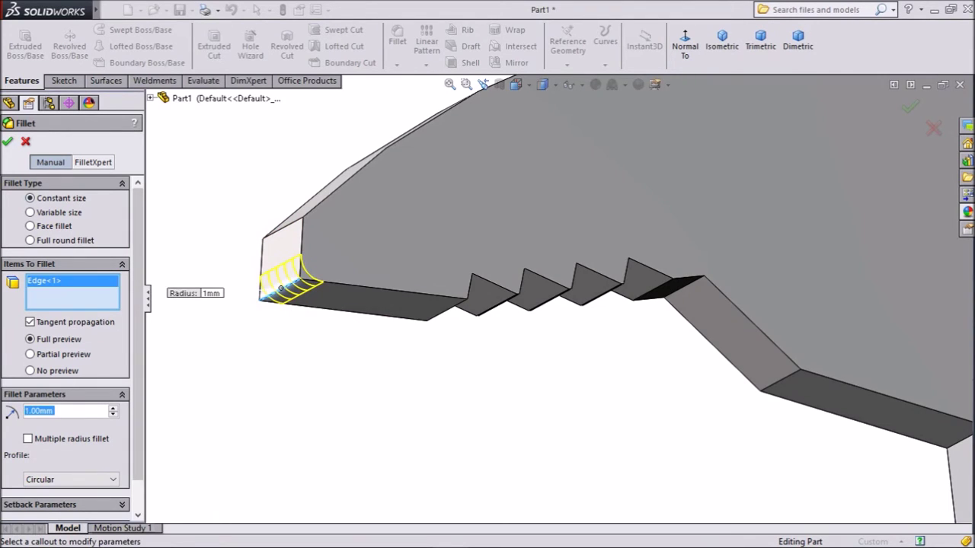
key("Return")
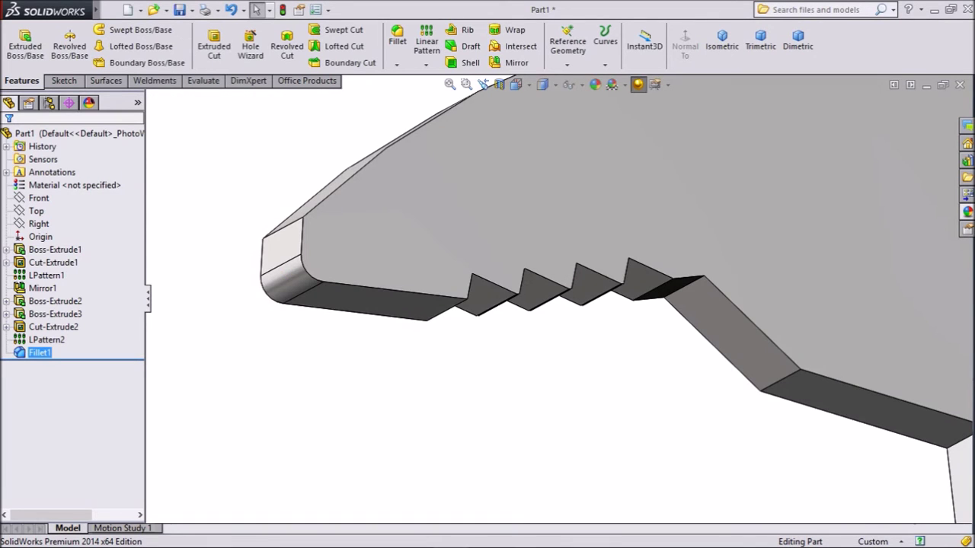
key("Up")
key("Up")
key("Up")
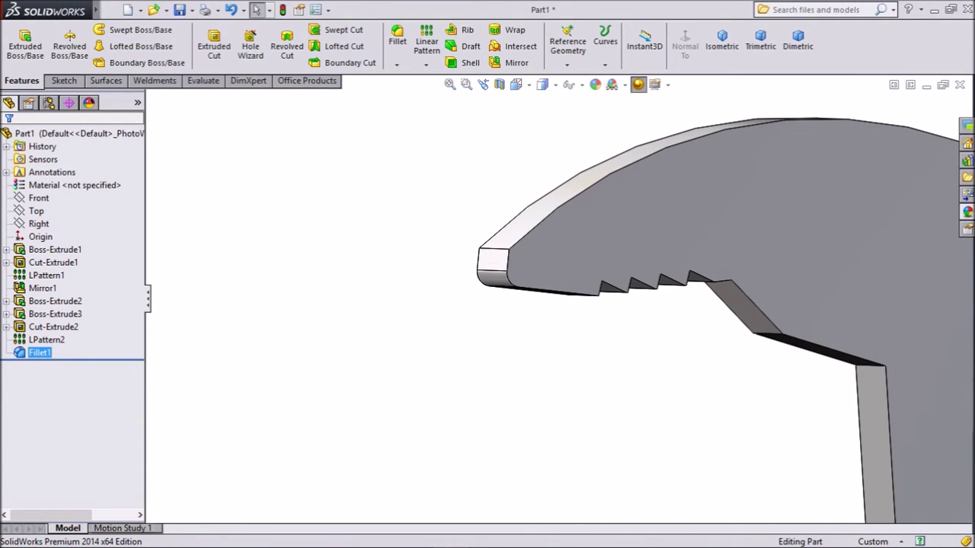
key("z")
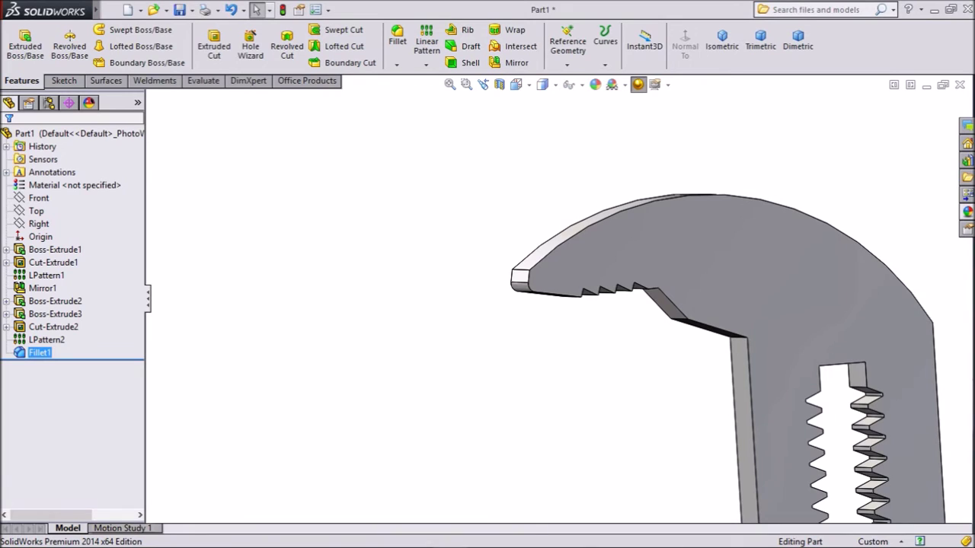
left_click(38, 198)
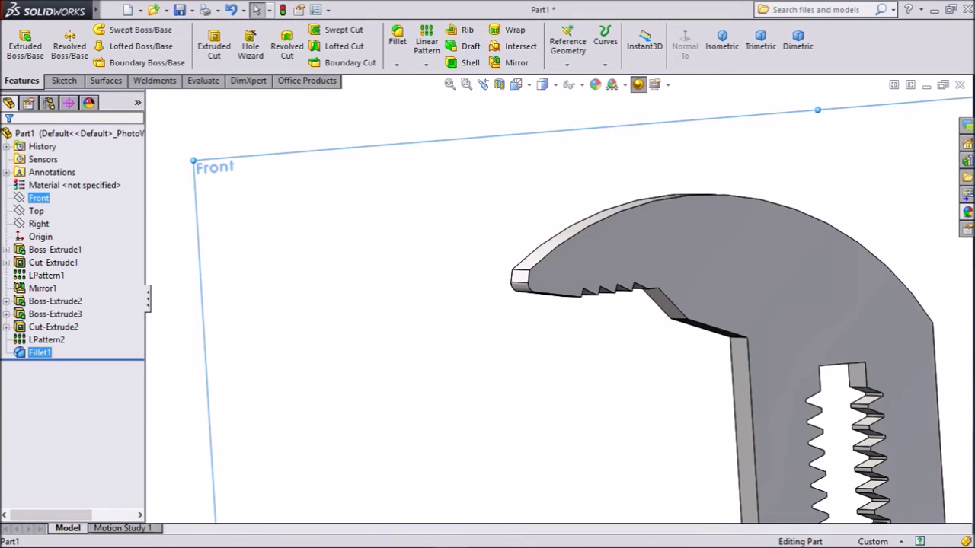
Start a sketch on the Front plane, viewed normal and zoomed into the jaw.
left_click(63, 181)
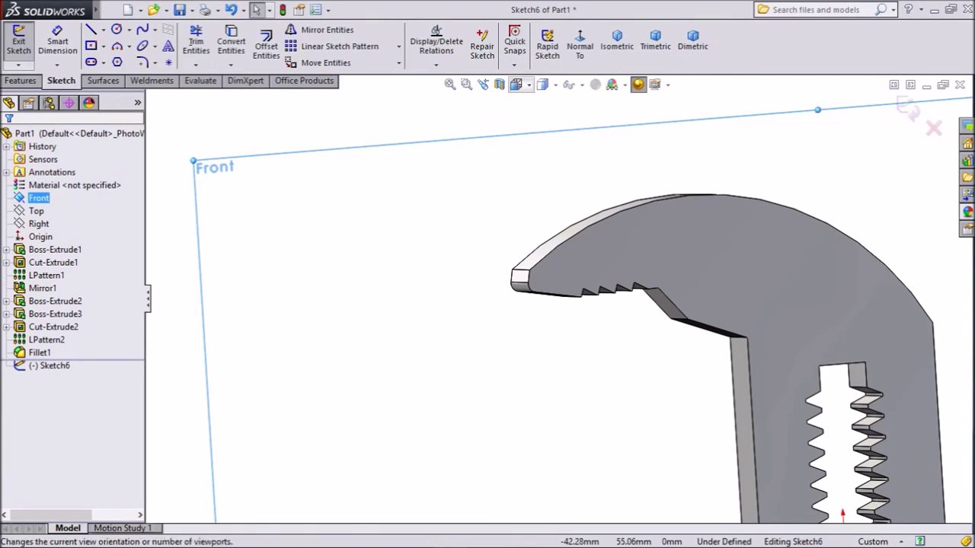
left_click(580, 44)
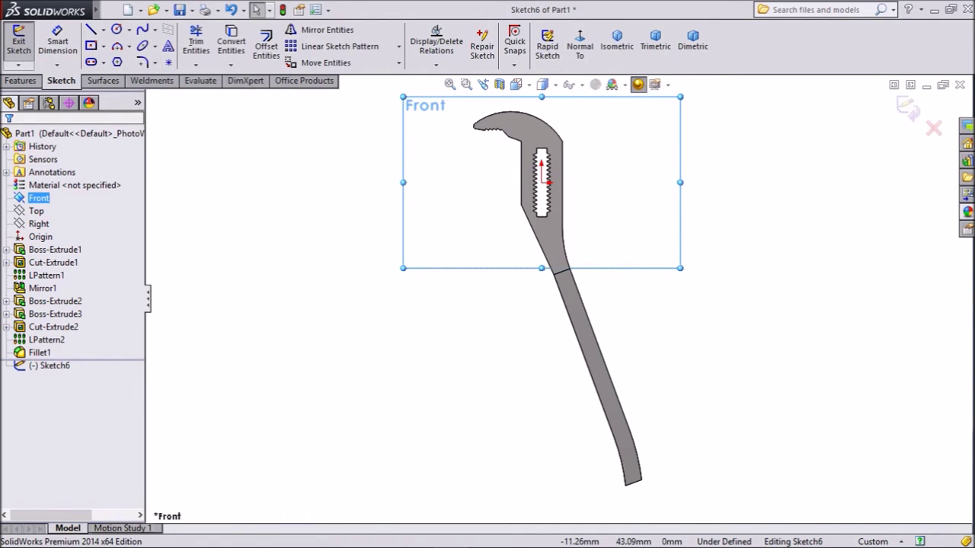
scroll(499, 100, "down", 2)
scroll(499, 101, "down", 2)
scroll(499, 101, "down", 3)
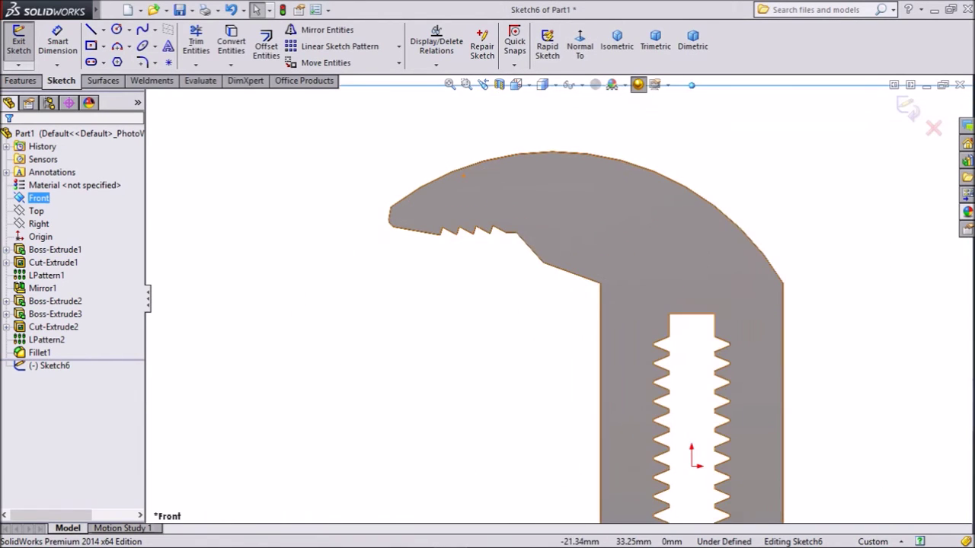
scroll(499, 233, "down", 4)
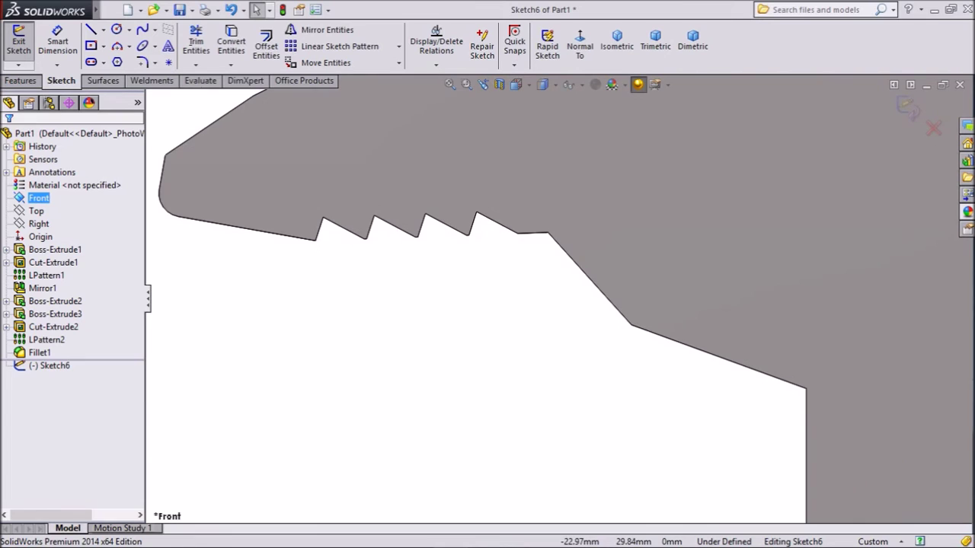
scroll(598, 300, "up", 2)
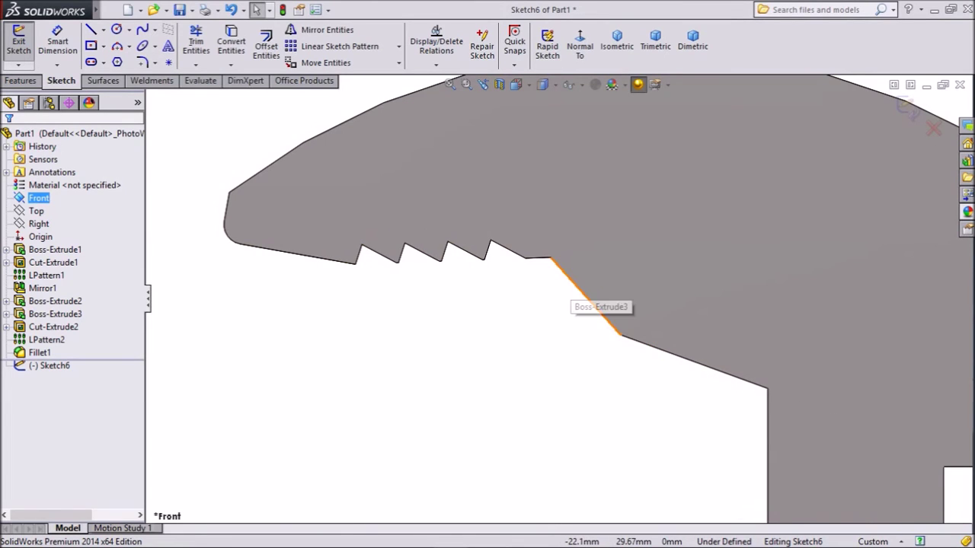
Select the slanted and flat jaw edges plus the first tooth edges and valley edge.
left_click(585, 296)
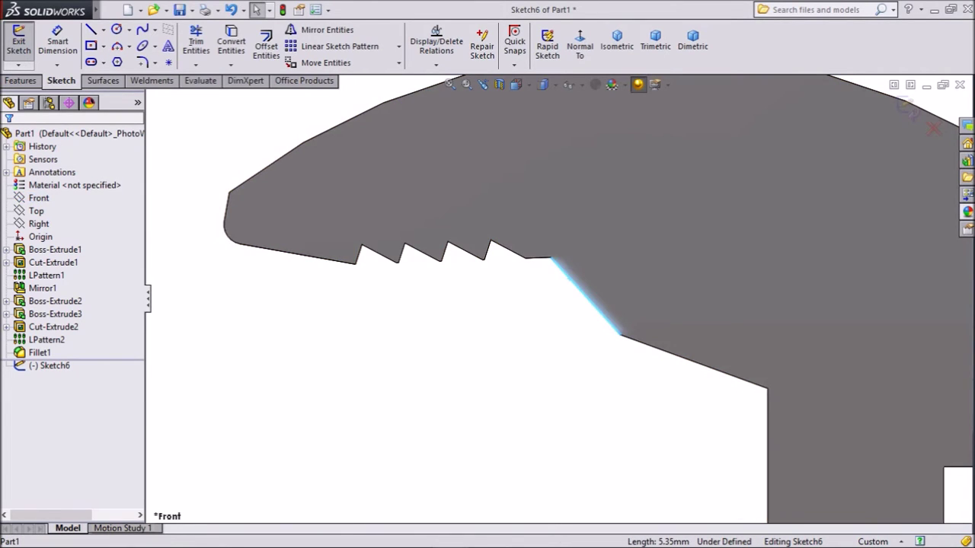
scroll(518, 259, "down", 3)
scroll(518, 259, "down", 1)
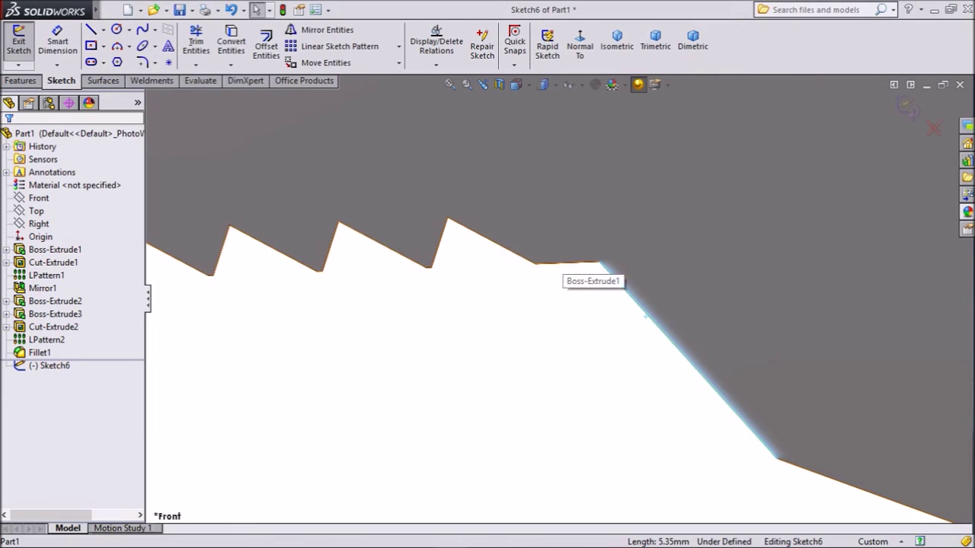
left_click(570, 263, "ctrl")
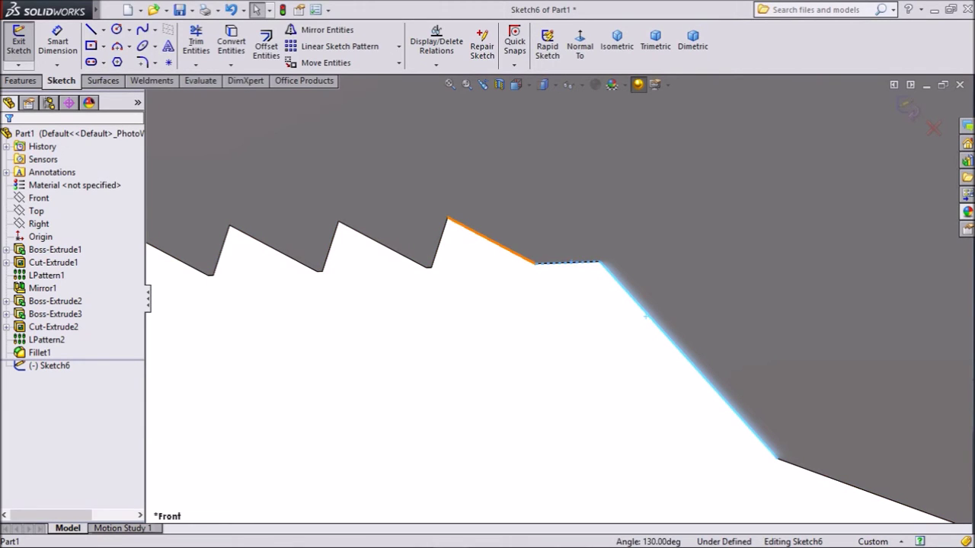
left_click(512, 253, "ctrl")
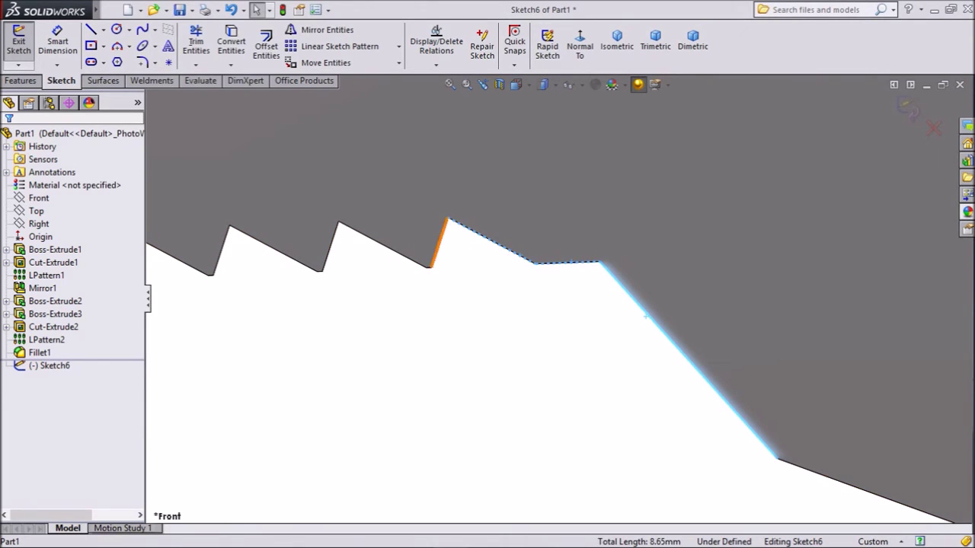
left_click(437, 247, "ctrl")
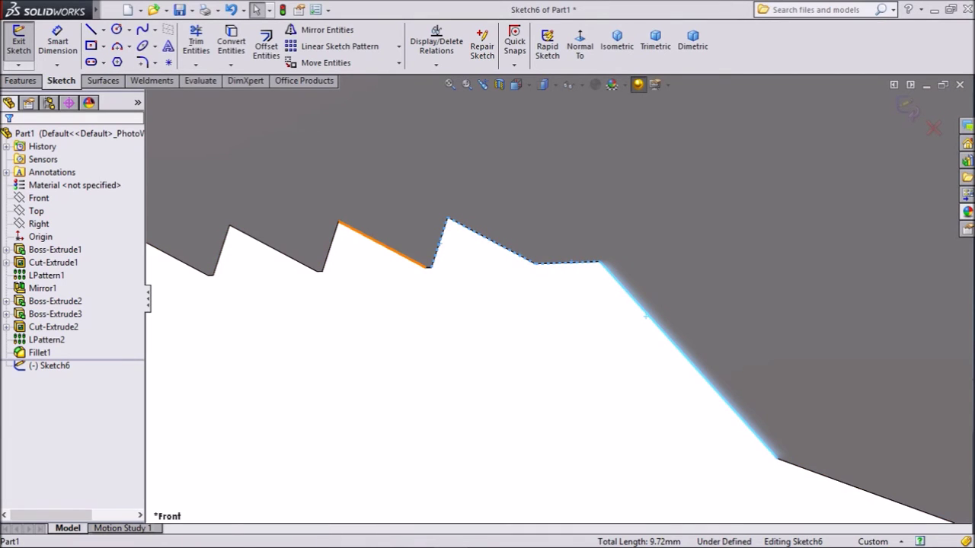
left_click(402, 254, "ctrl")
scroll(404, 259, "down", 3)
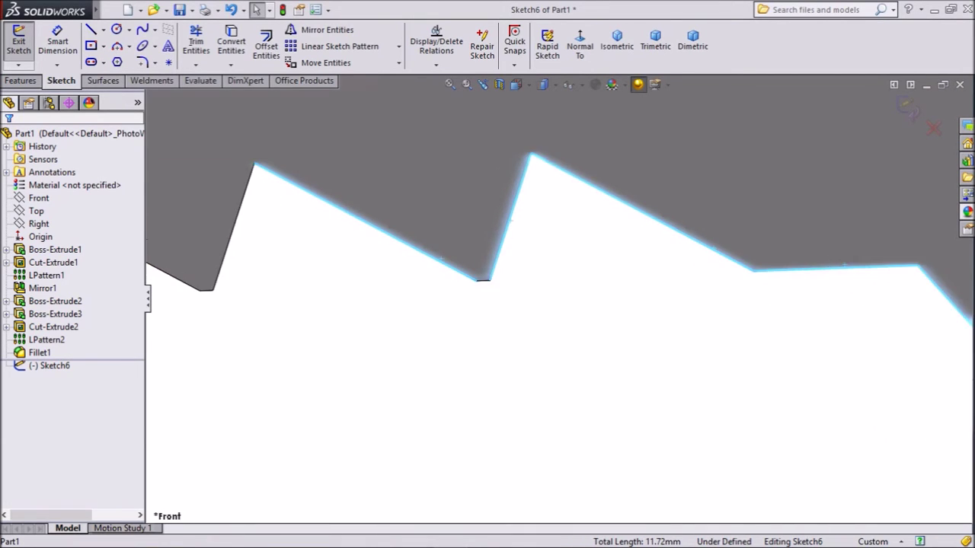
scroll(403, 258, "down", 3)
left_click(521, 297, "ctrl")
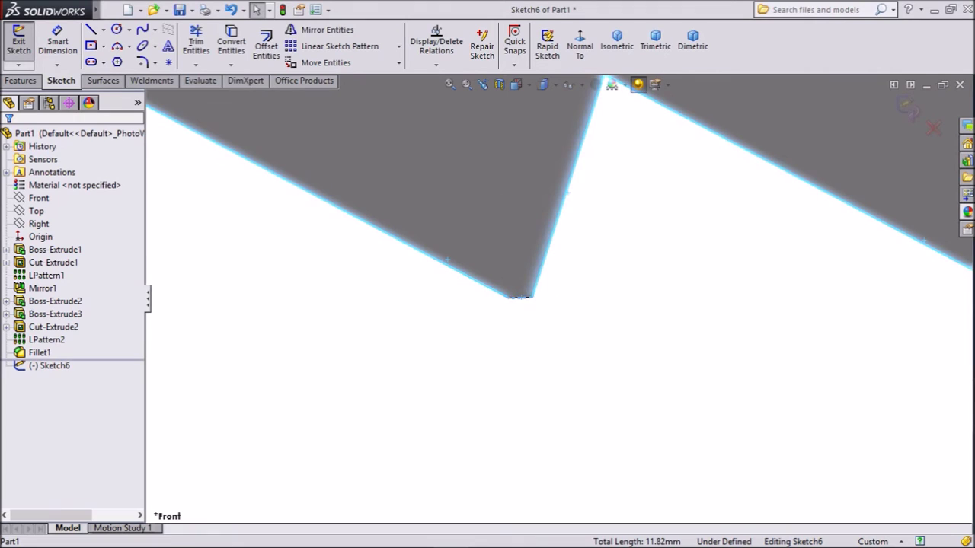
scroll(683, 318, "up", 3)
scroll(683, 318, "up", 3)
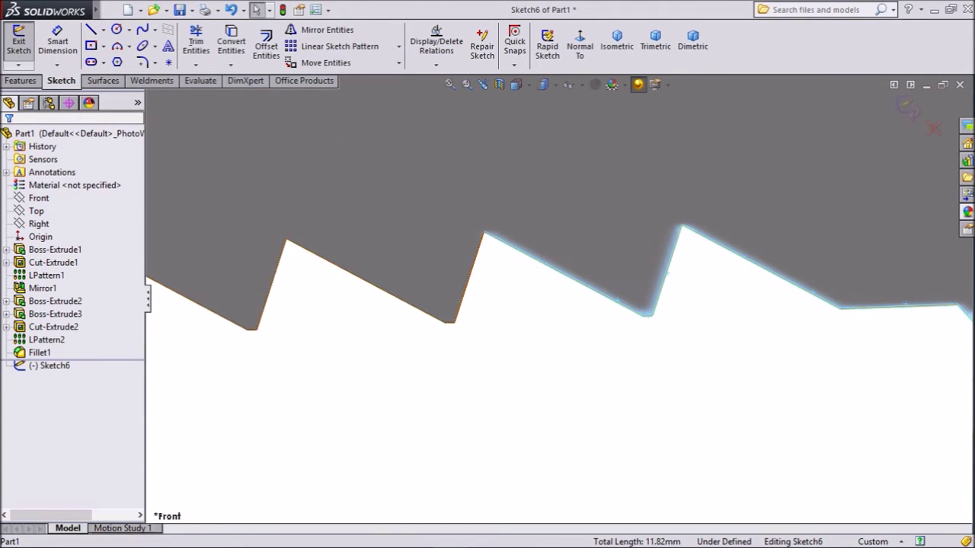
Add the remaining tooth edge, tooth-bottom arcs, long lower jaw edge and jaw tip arc.
left_click(368, 281, "ctrl")
left_click(252, 330, "ctrl")
left_click(451, 322, "ctrl")
scroll(282, 312, "up", 3)
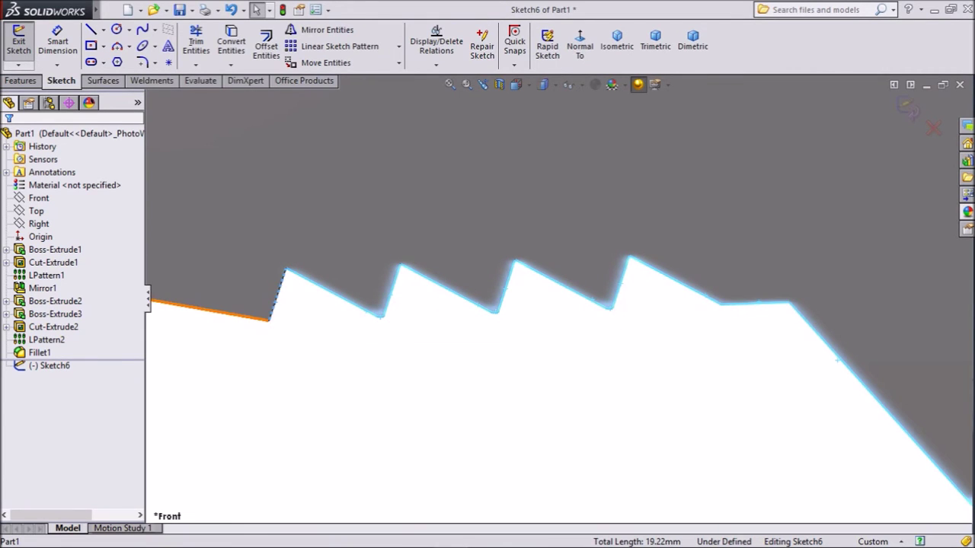
left_click(248, 317, "ctrl")
scroll(944, 272, "down", 2)
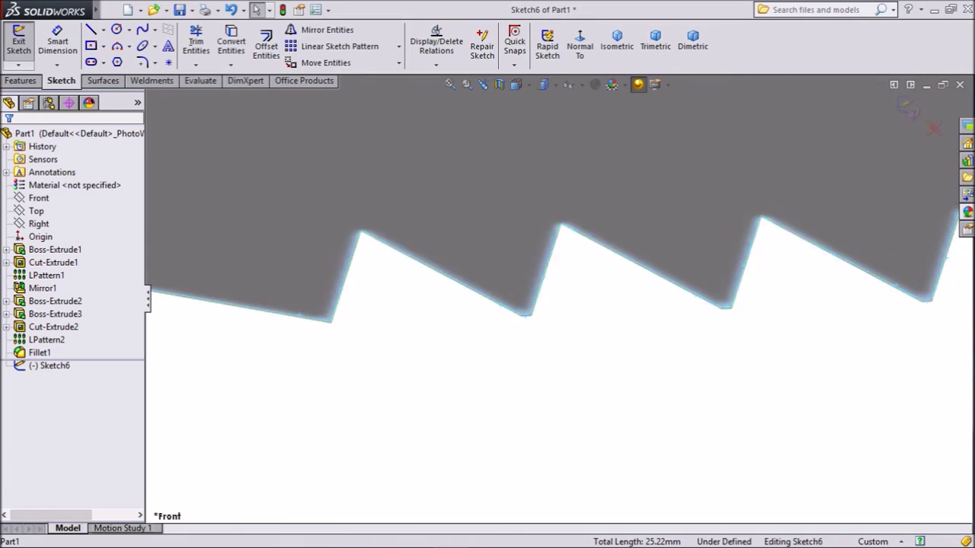
scroll(944, 272, "down", 2)
scroll(945, 273, "up", 3)
scroll(944, 272, "up", 3)
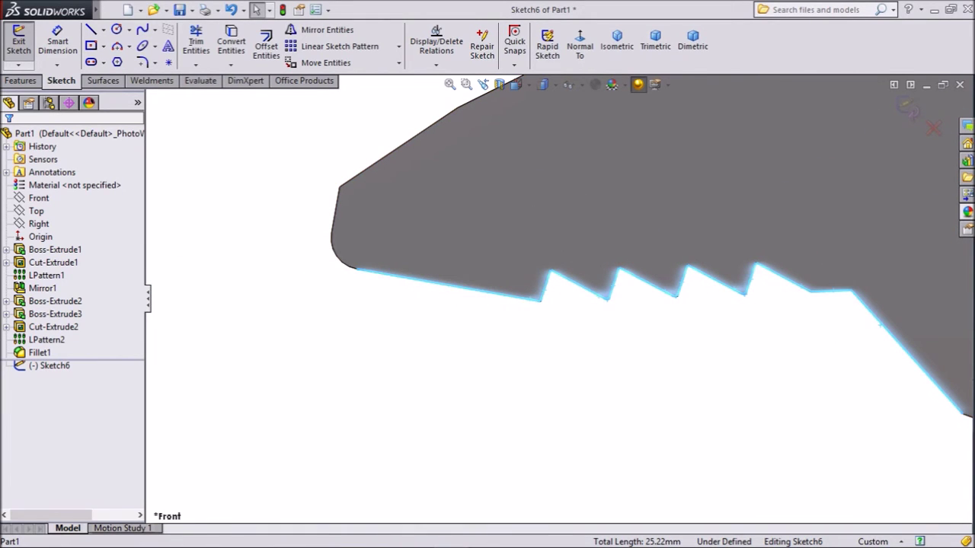
left_click(335, 255, "ctrl")
scroll(561, 300, "up", 3)
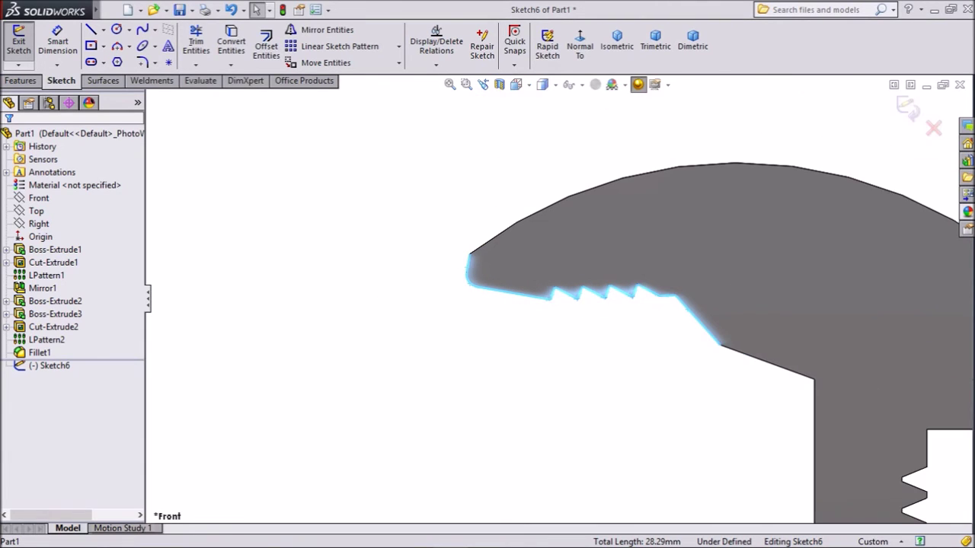
scroll(731, 346, "down", 3)
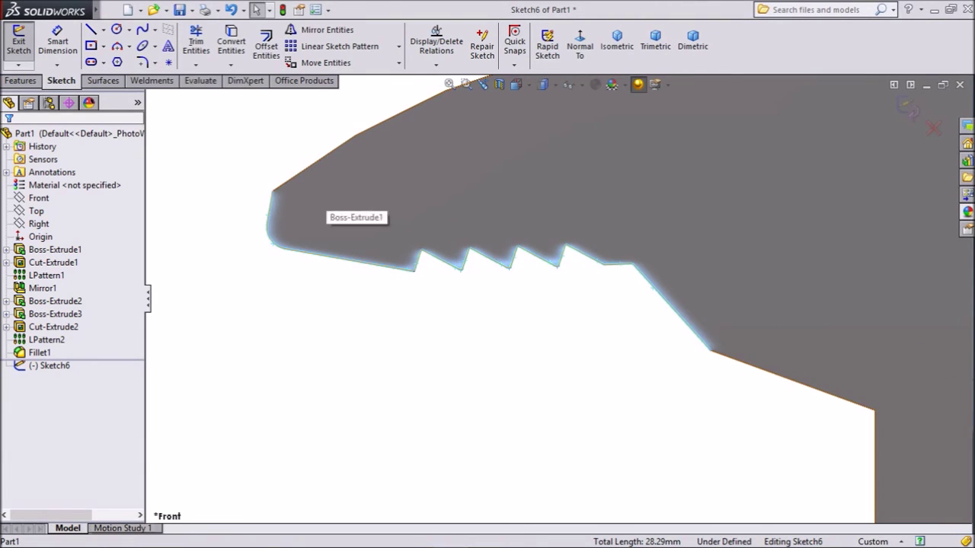
Convert the selected jaw and tooth edges into sketch entities.
left_click(231, 40)
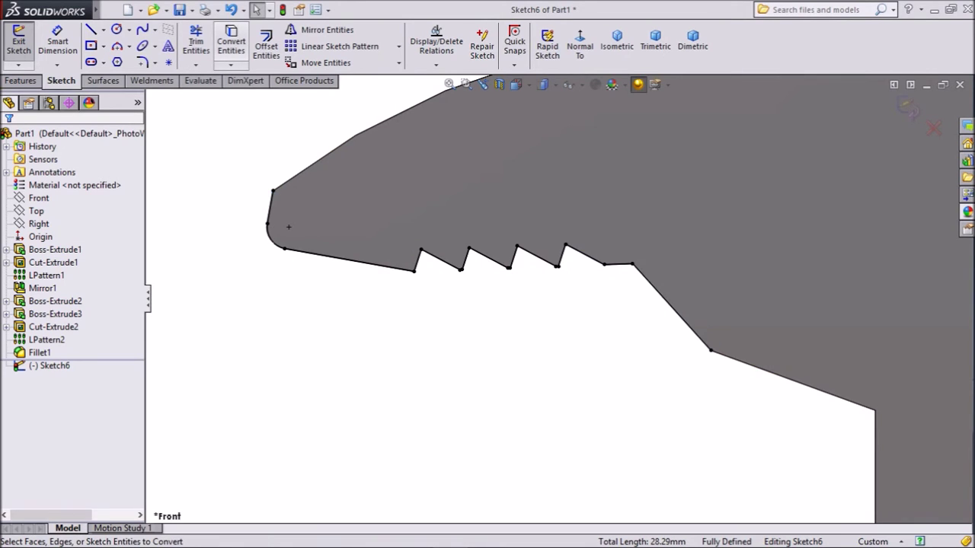
scroll(559, 248, "down", 8)
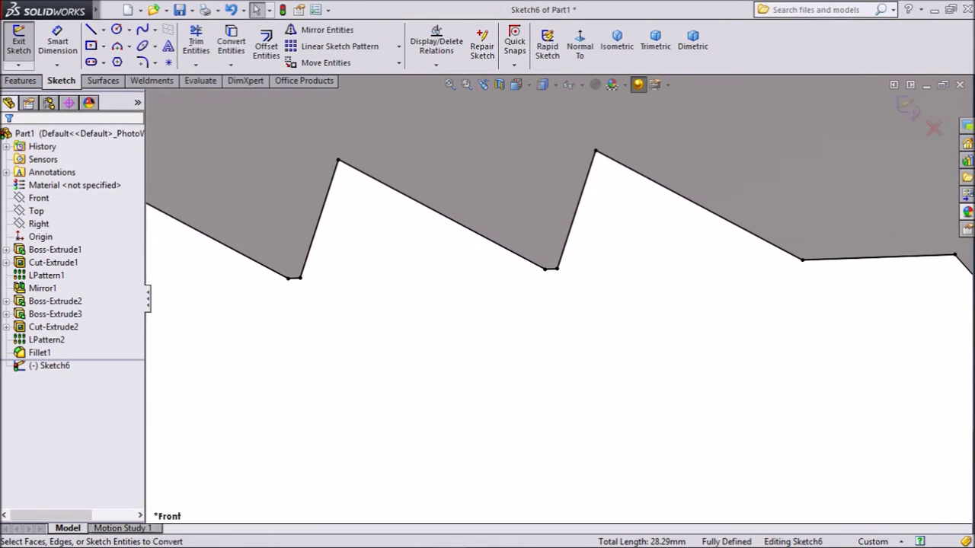
scroll(559, 248, "up", 4)
scroll(587, 312, "up", 3)
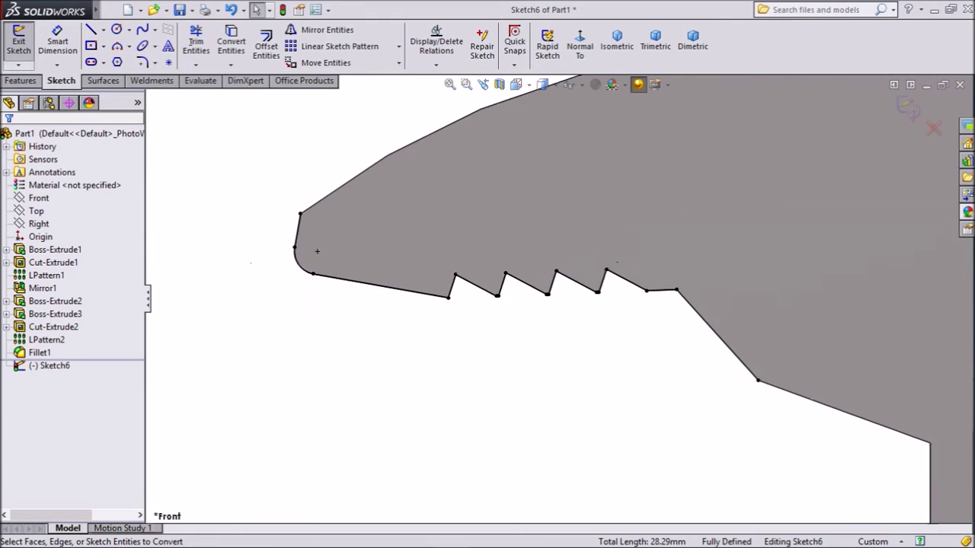
scroll(815, 335, "down", 4)
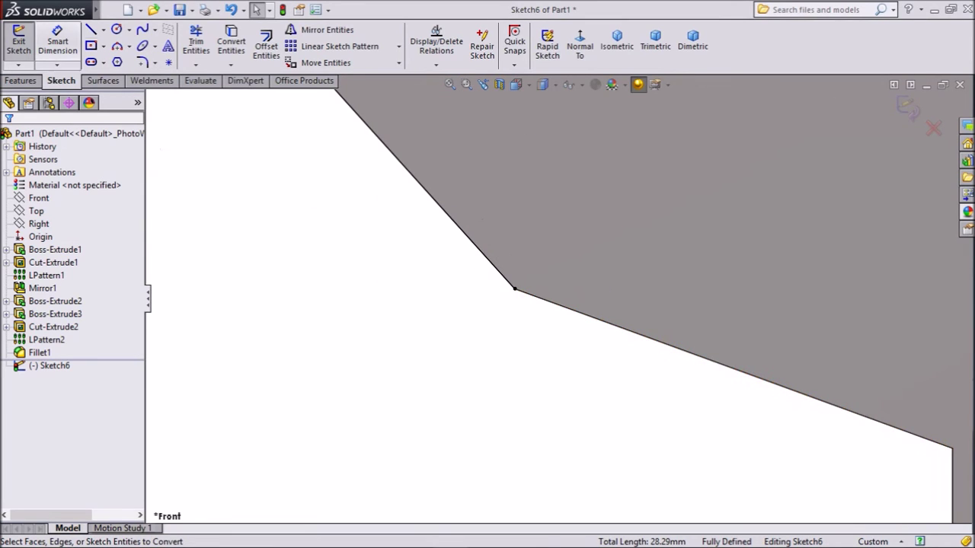
left_click(91, 29)
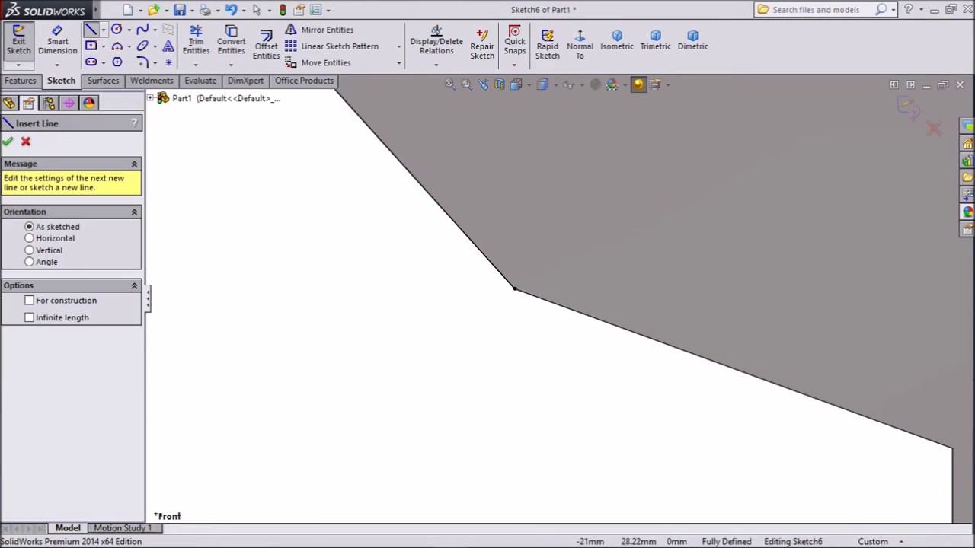
Draw a line from the jaw's corner vertex and dimension the lower sloped edge 6 mm.
left_click(537, 308)
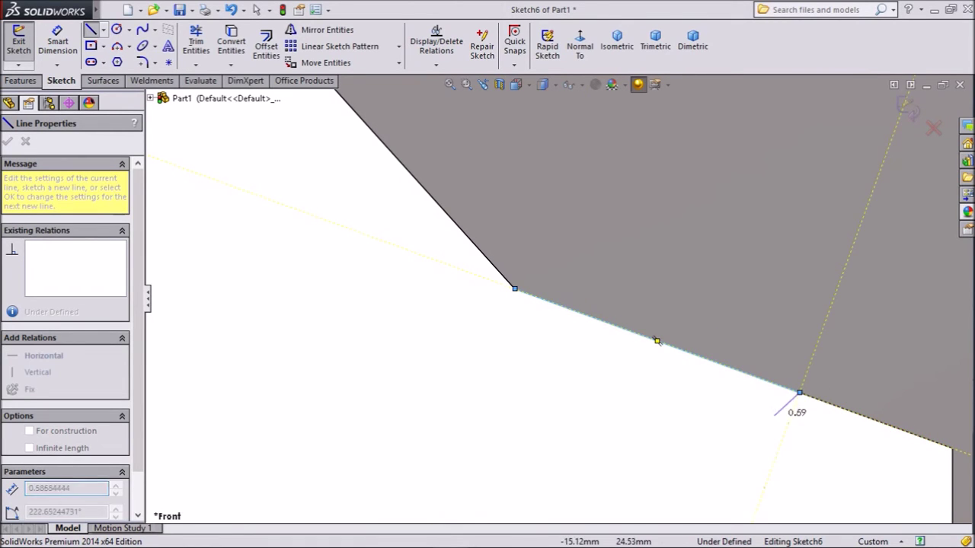
right_click(758, 378)
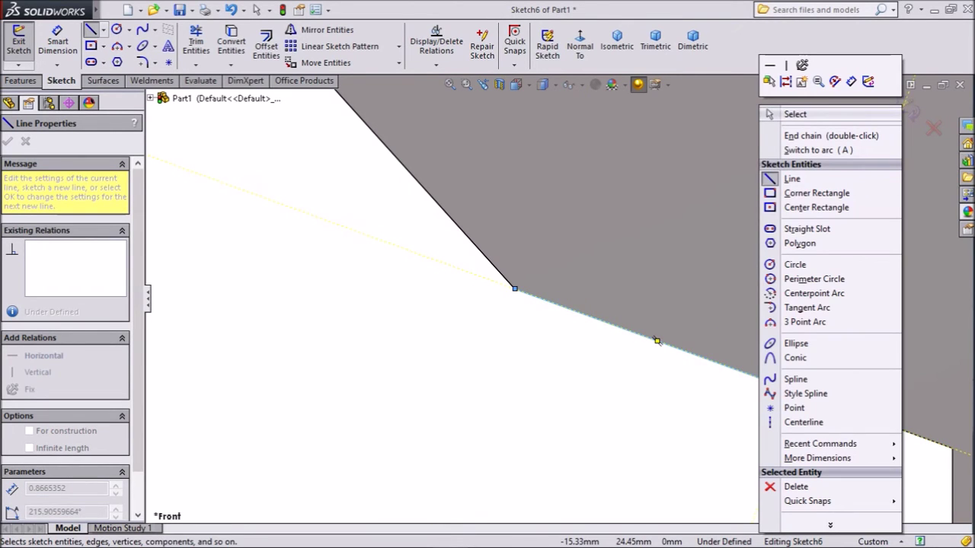
left_click(795, 114)
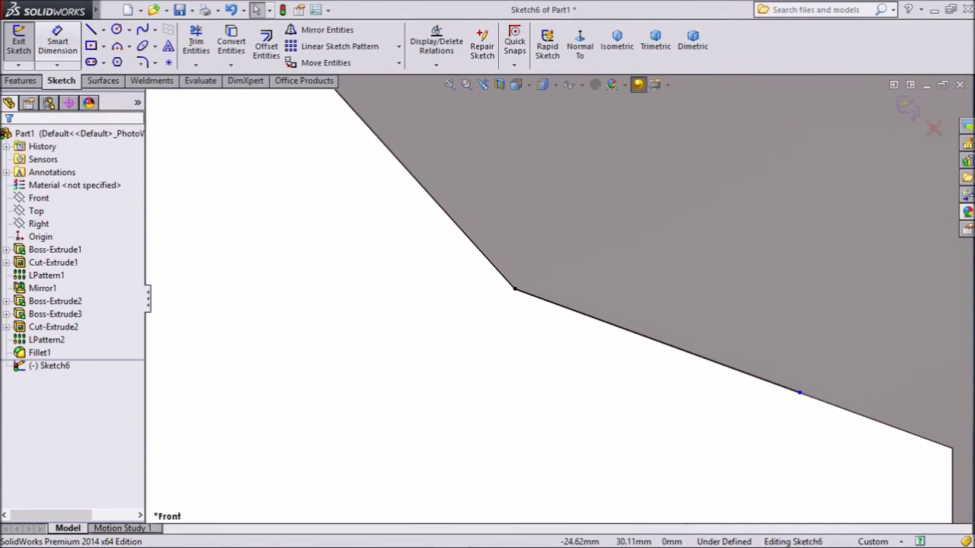
left_click(57, 42)
left_click(656, 342)
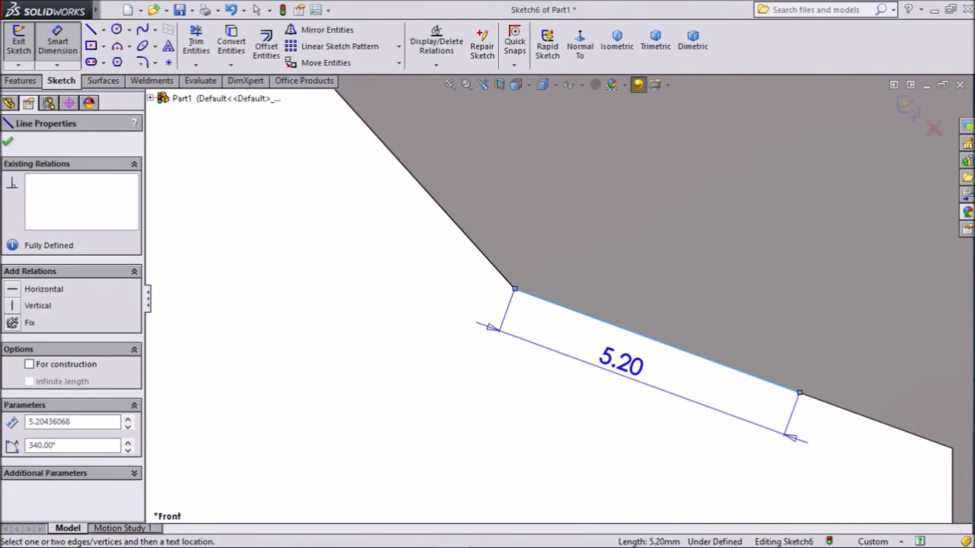
left_click(620, 377)
type("6")
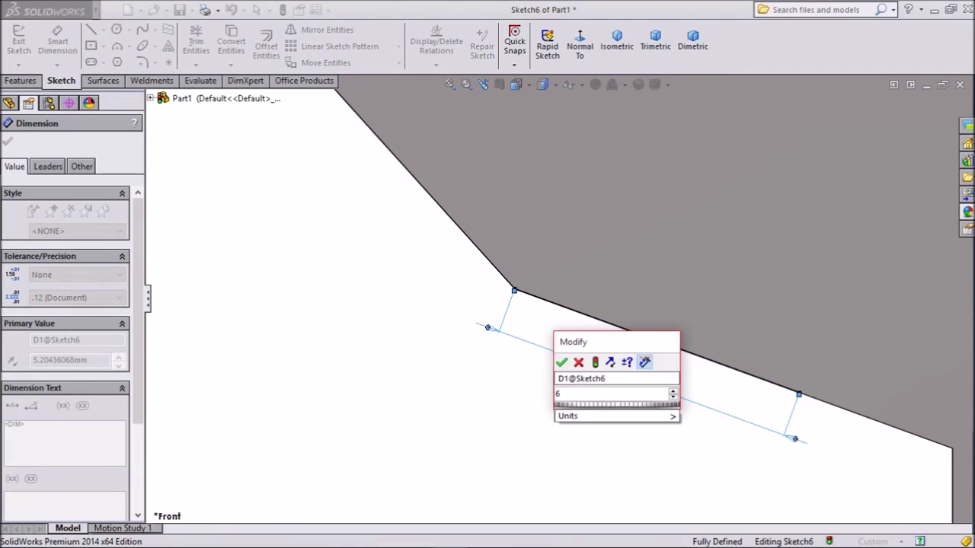
key("Return")
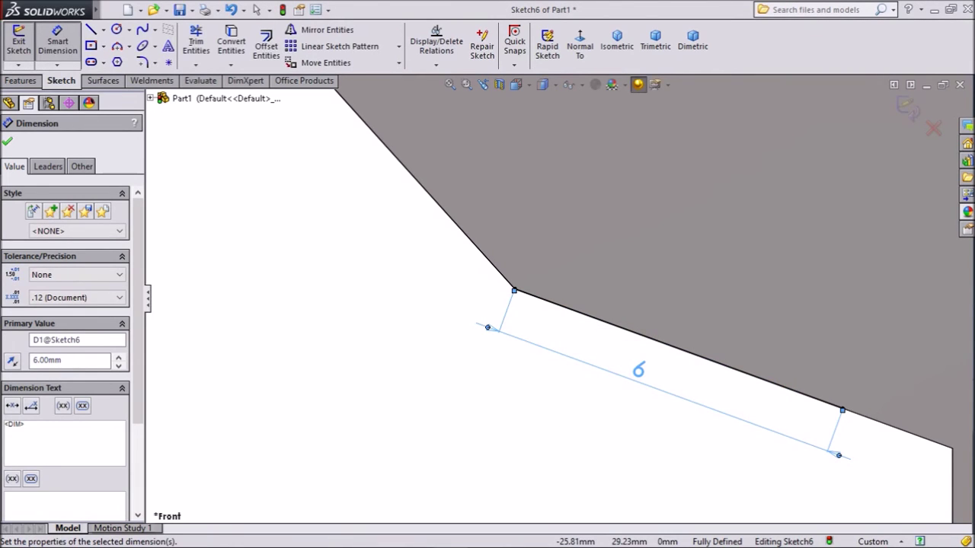
key("Escape")
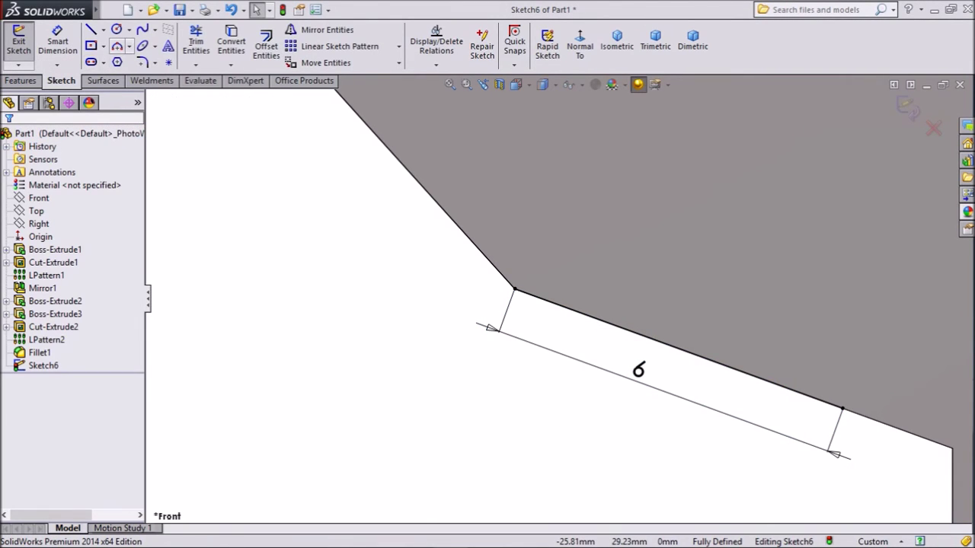
left_click(129, 47)
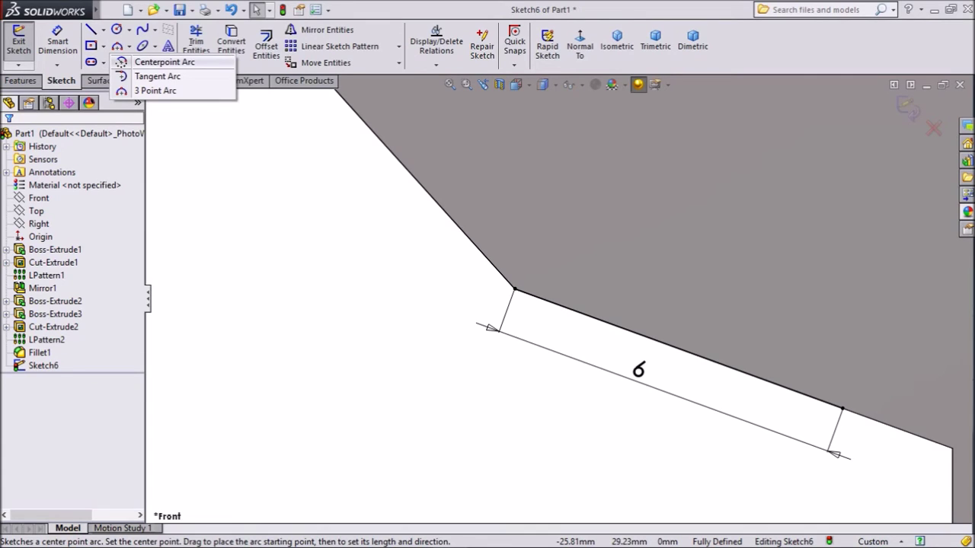
Draw a centerpoint arc centred on the 6 mm edge, sweeping upward from its lower endpoint.
left_click(160, 62)
scroll(552, 299, "up", 1)
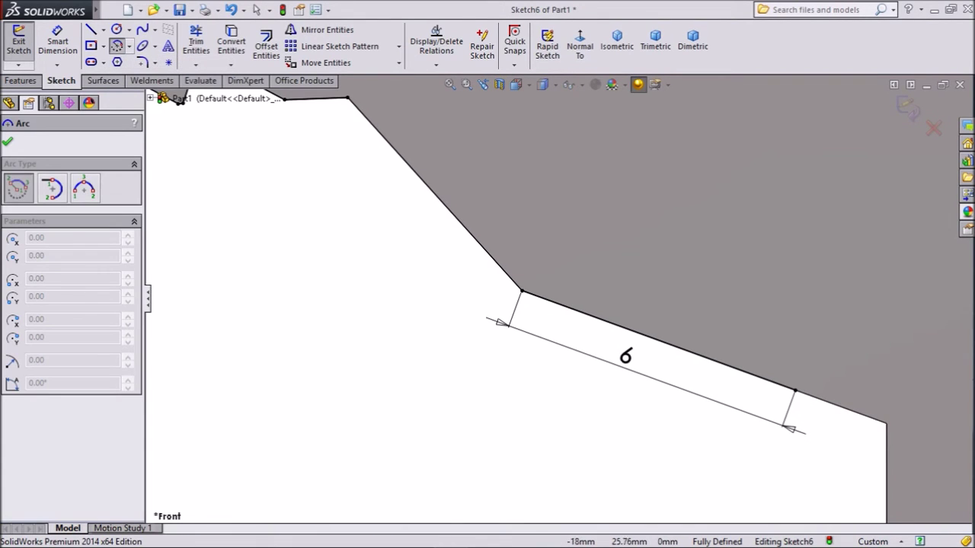
left_click(578, 313)
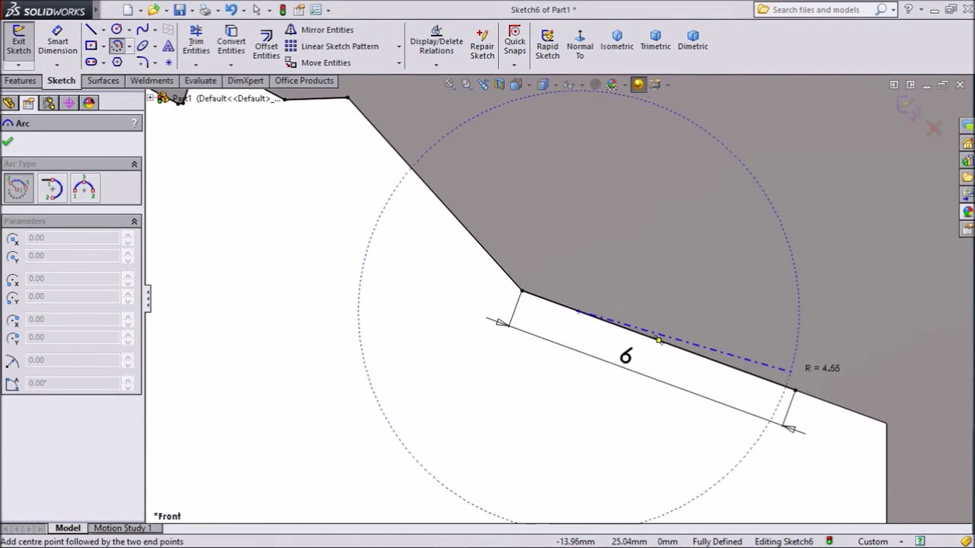
left_click(794, 390)
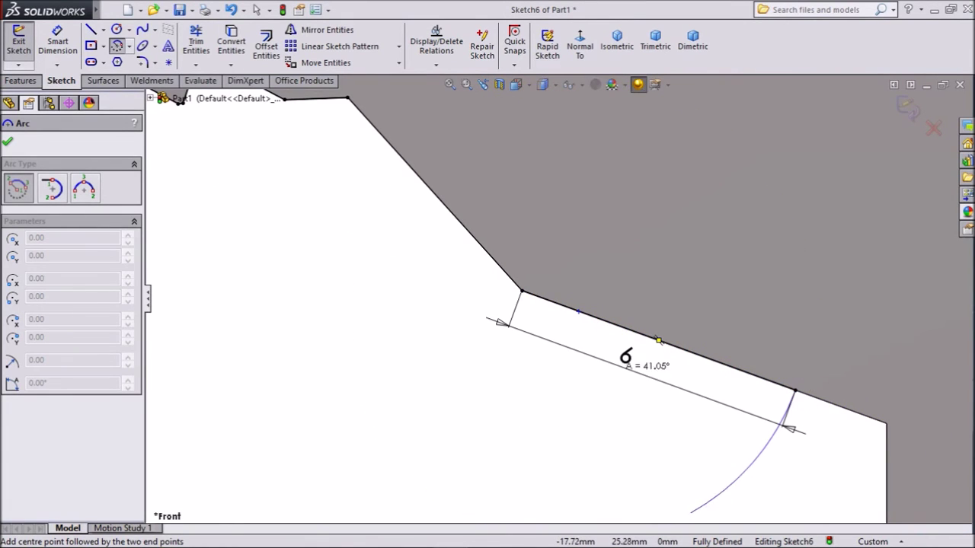
scroll(677, 302, "up", 3)
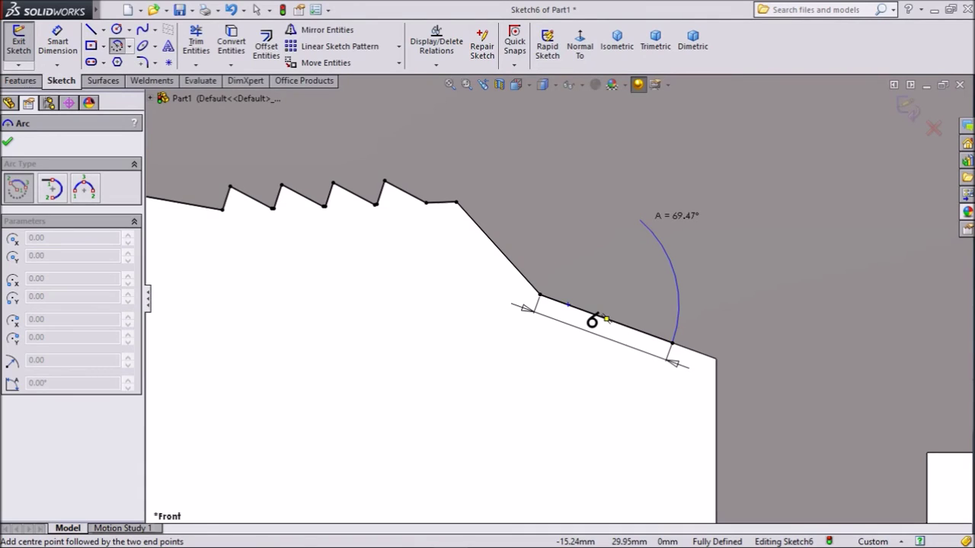
left_click(640, 221)
right_click(655, 116)
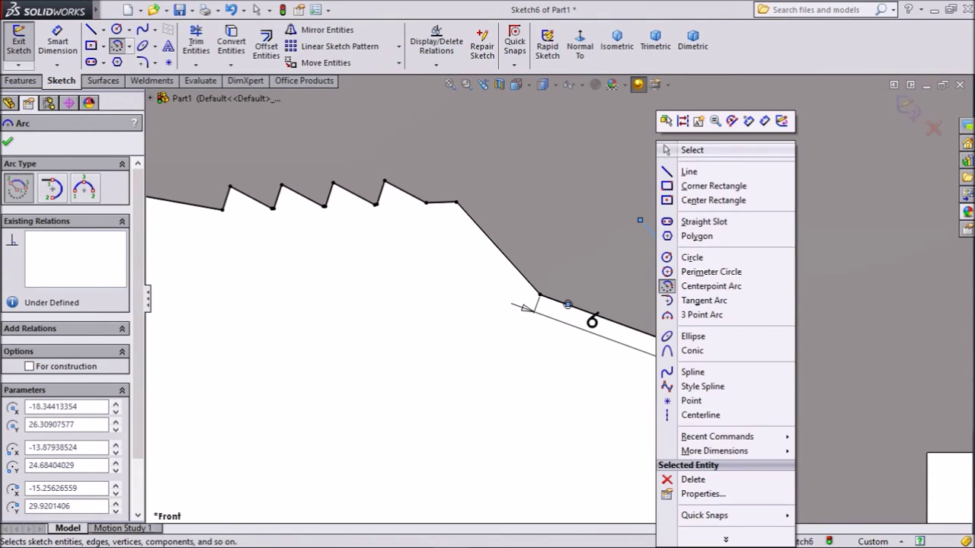
left_click(691, 148)
scroll(556, 302, "up", 3)
scroll(229, 141, "down", 2)
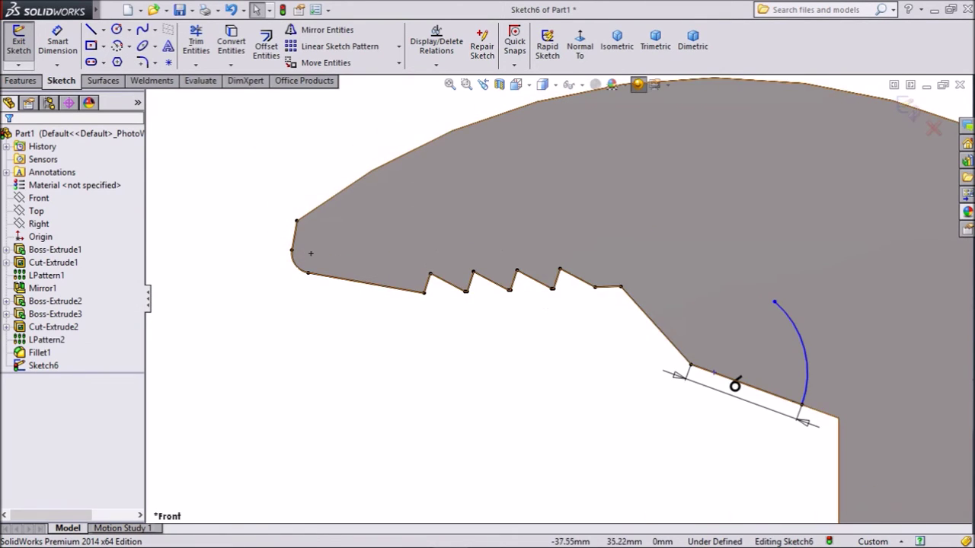
Draw a new line starting at the jaw tip's upper corner.
key("l")
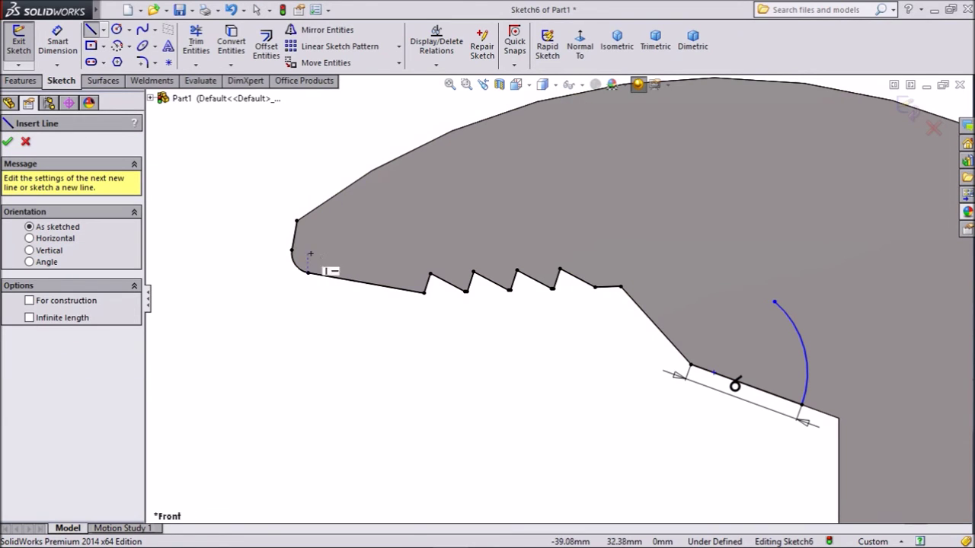
left_click(296, 221)
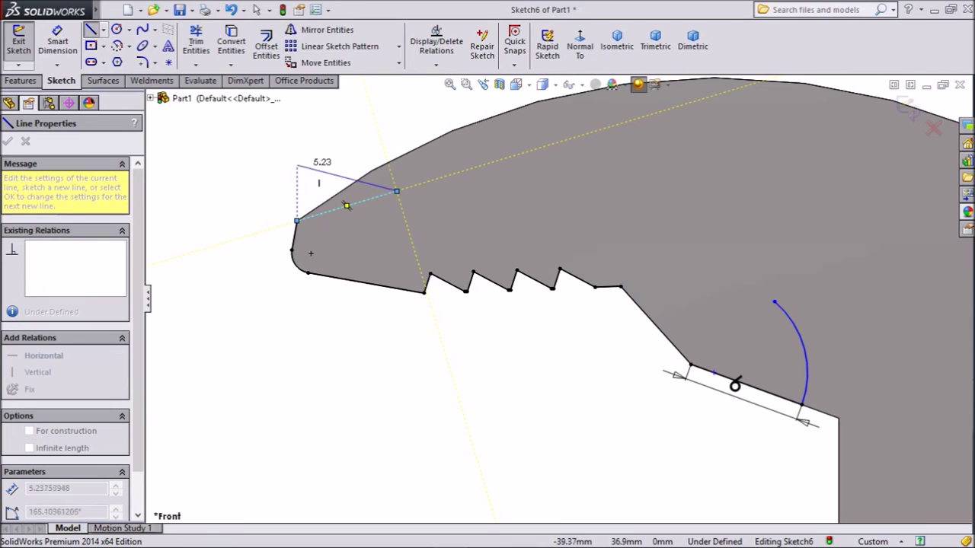
right_click(328, 202)
left_click(348, 115)
Dimension the new line at 30° to the lower jaw edge and 4 mm long.
key("d")
left_click(346, 206)
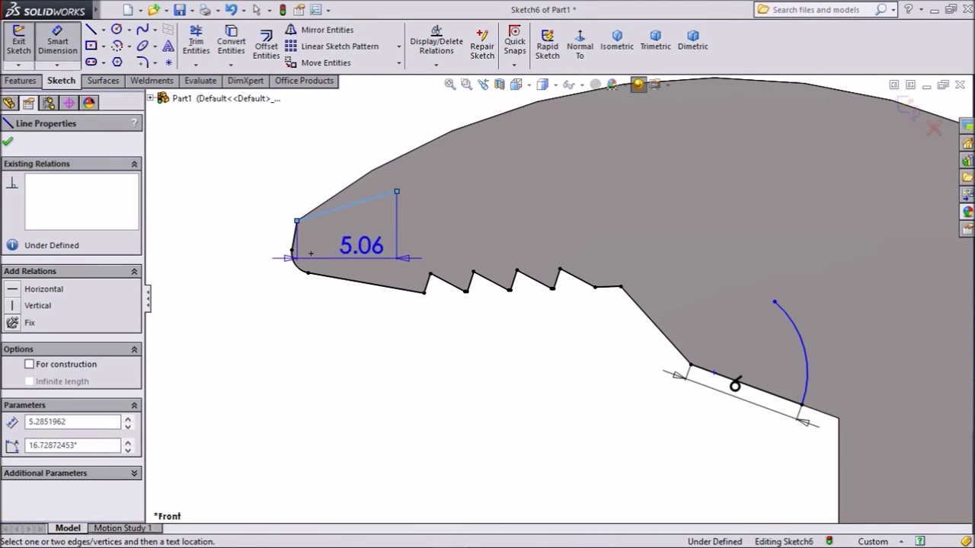
left_click(365, 282)
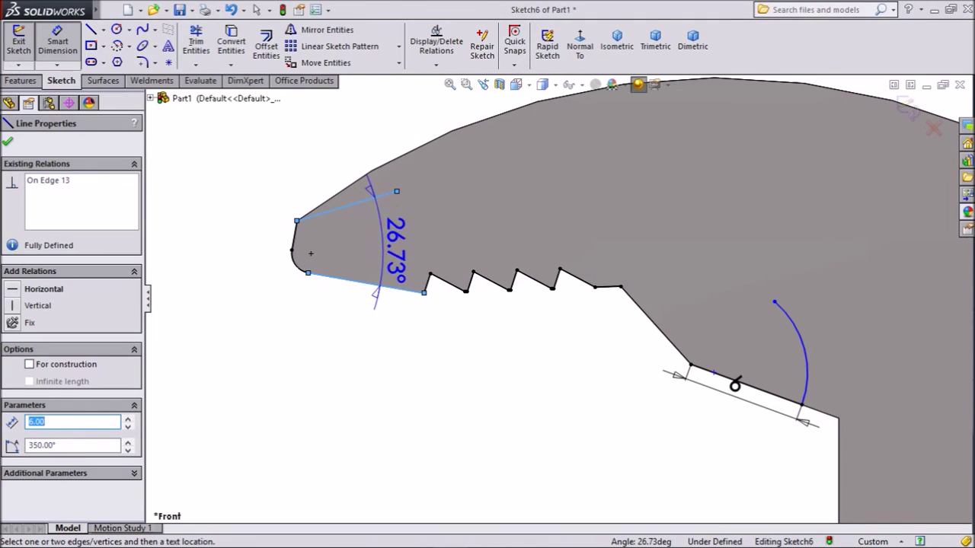
left_click(383, 275)
type("3")
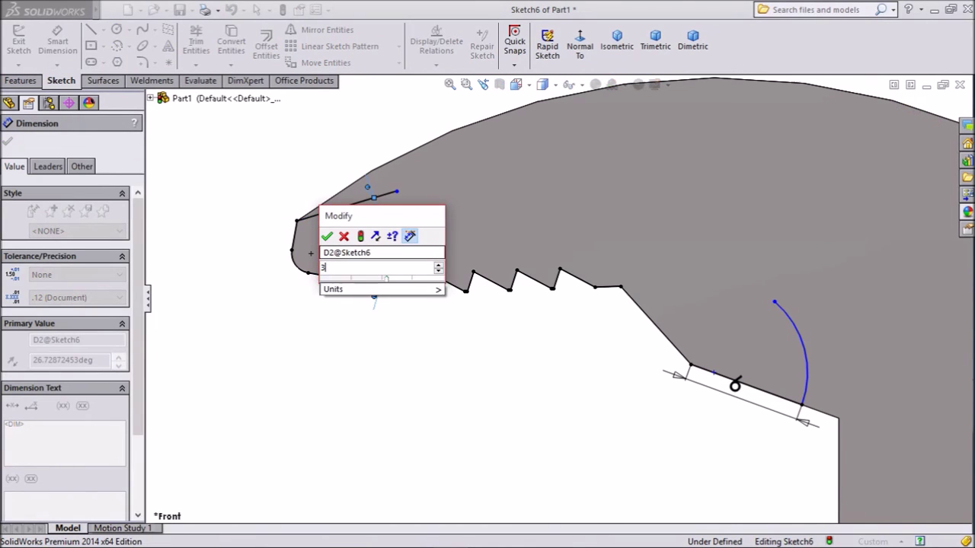
key("Return")
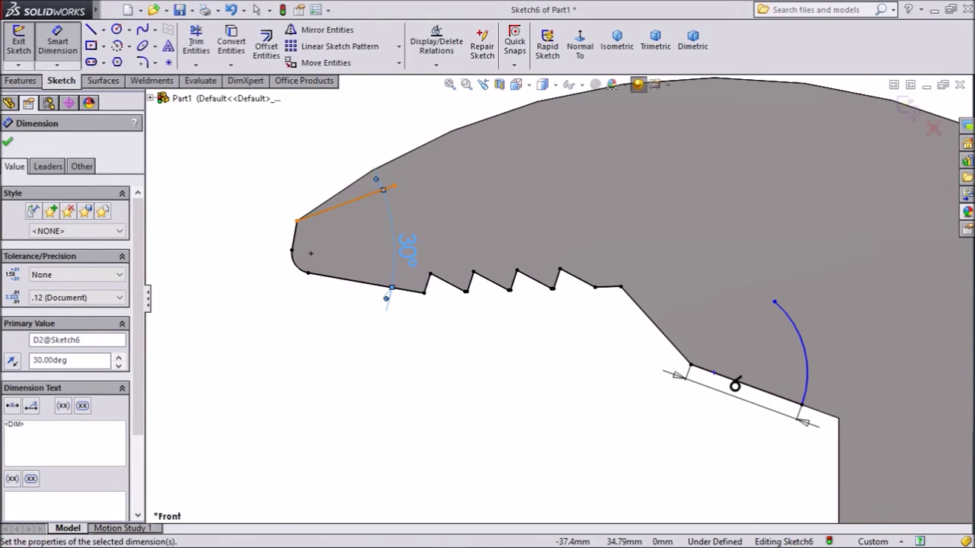
left_click(343, 204)
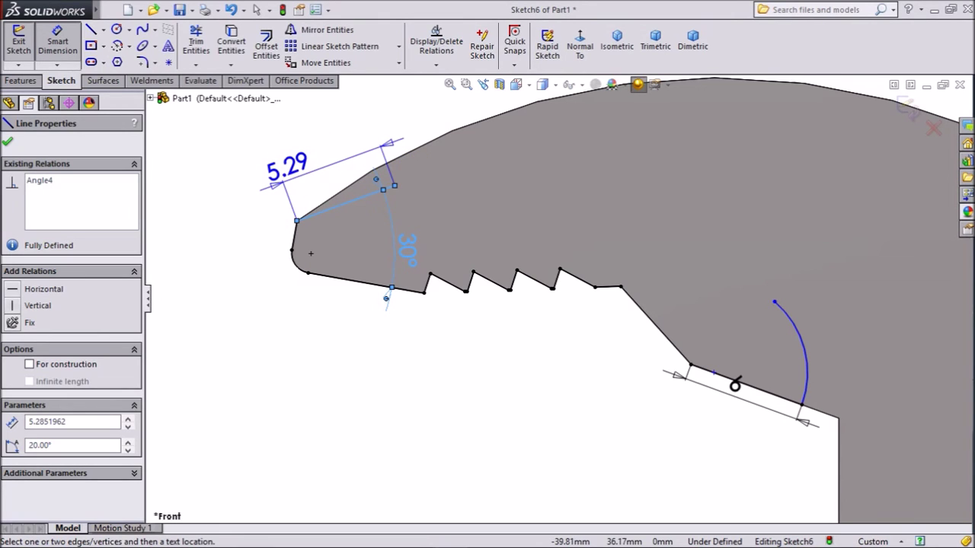
left_click(305, 164)
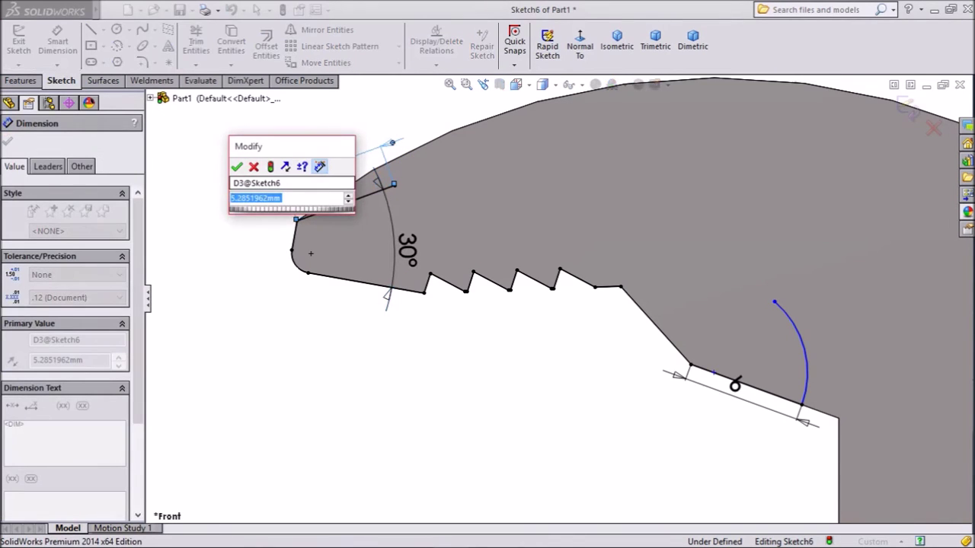
type("4")
key("Return")
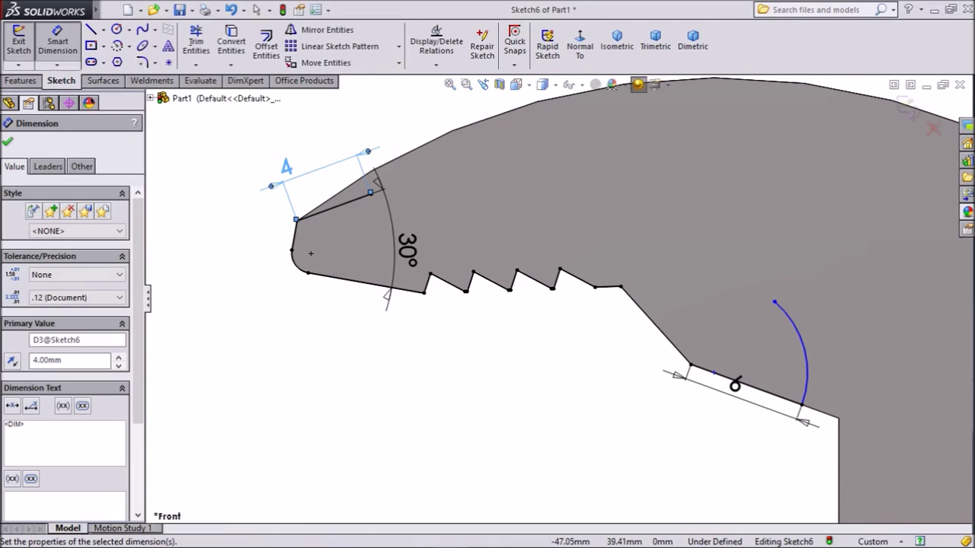
left_click(128, 45)
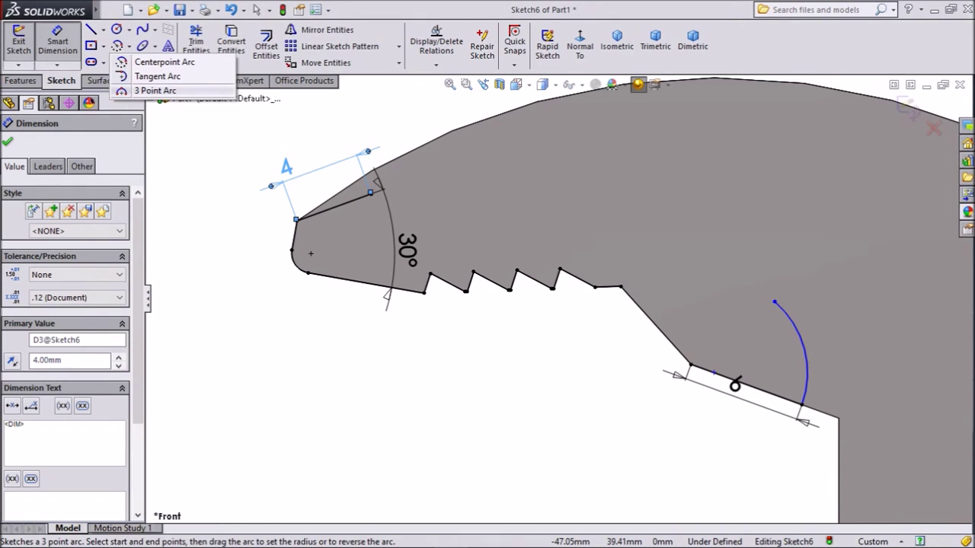
Draw a three-point arc from the first arc's upper end to the new line's inner end.
left_click(155, 91)
scroll(561, 296, "up", 2)
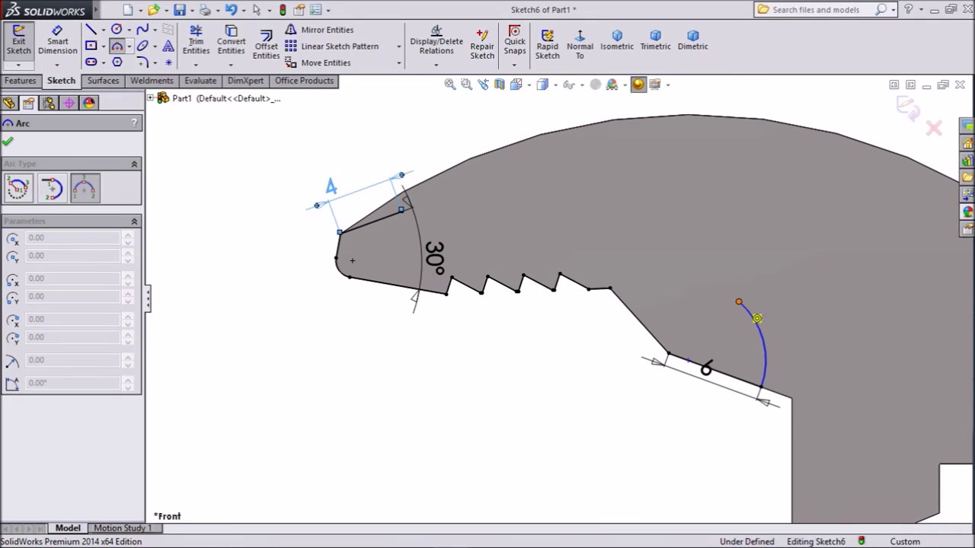
left_click(739, 302)
left_click(401, 211)
left_click(584, 206)
right_click(241, 141)
left_click(305, 151)
scroll(705, 258, "down", 2)
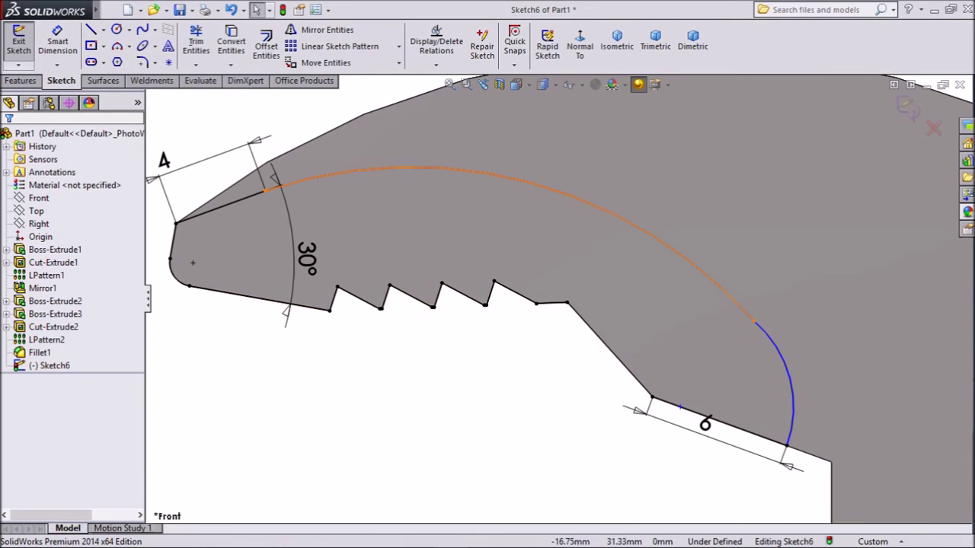
Make the small arc and the large arc tangent to each other.
left_click(781, 358)
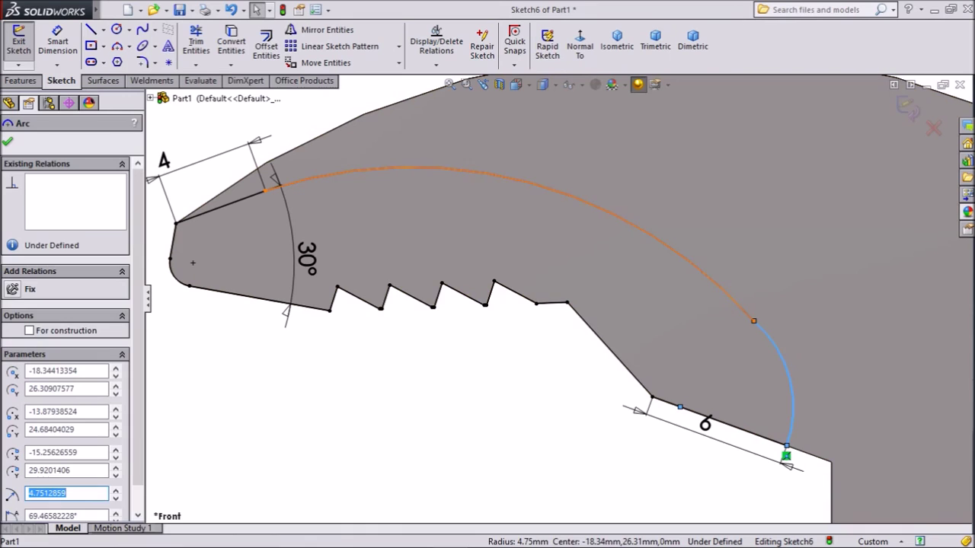
left_click(723, 295, "ctrl")
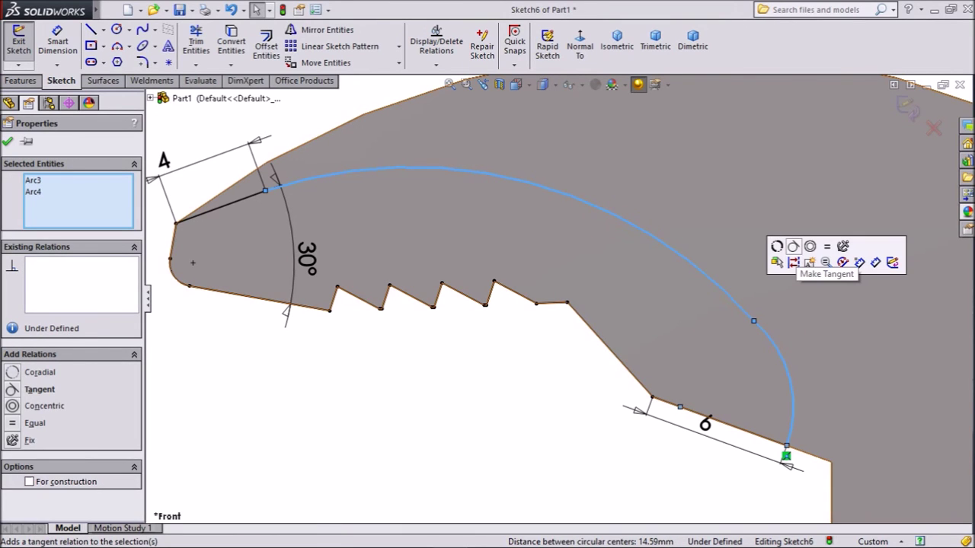
left_click(793, 246)
scroll(167, 175, "down", 3)
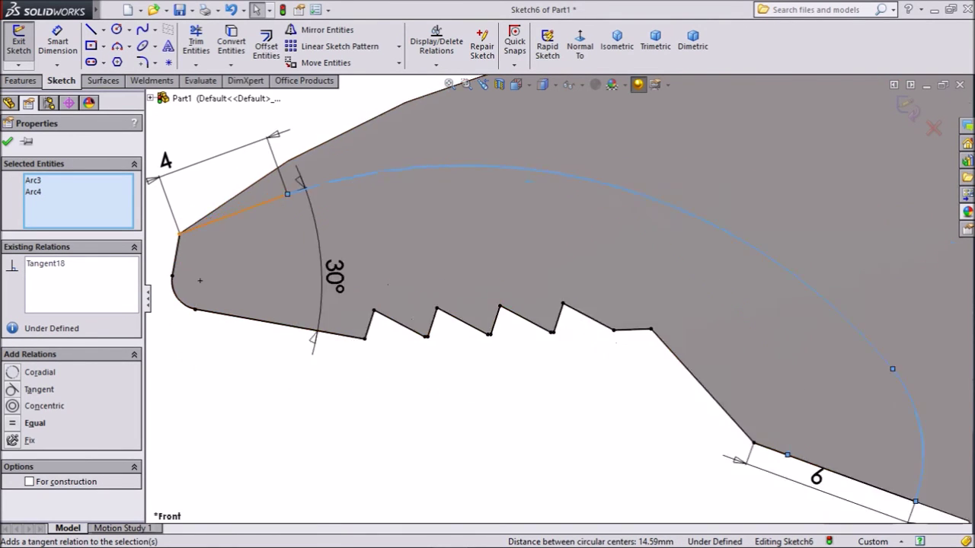
scroll(167, 175, "down", 3)
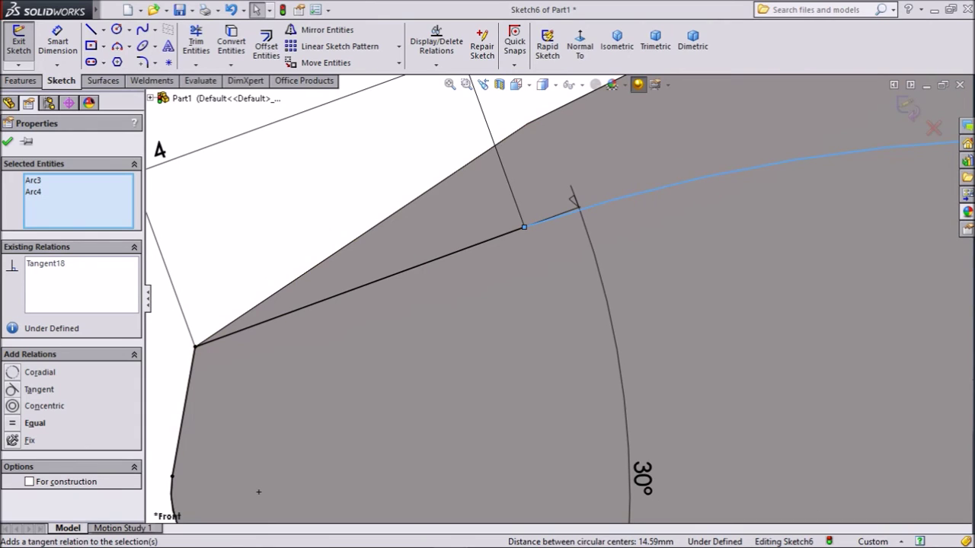
key("Escape")
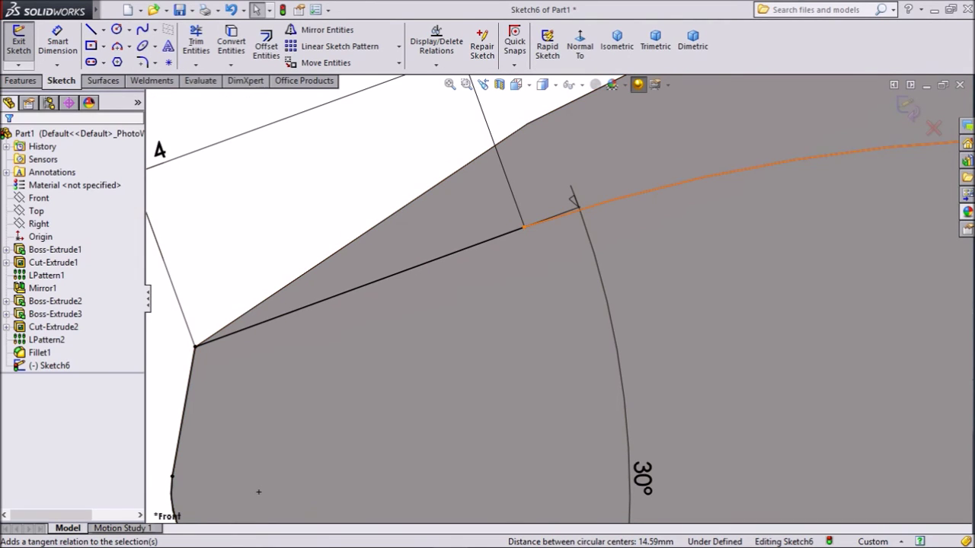
Add a tangent relation between the short jaw-tip line and the large arc.
left_click(701, 177)
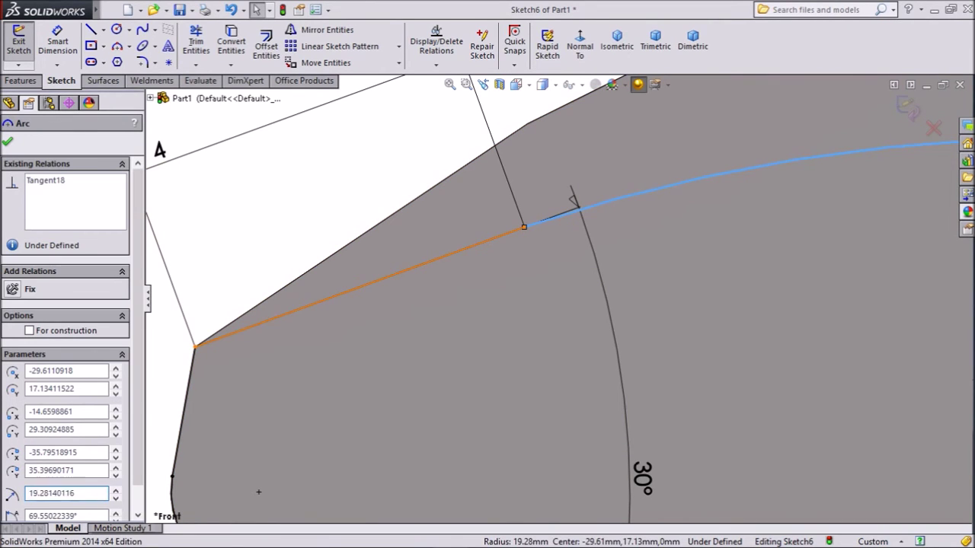
left_click(506, 233, "ctrl")
left_click(517, 198)
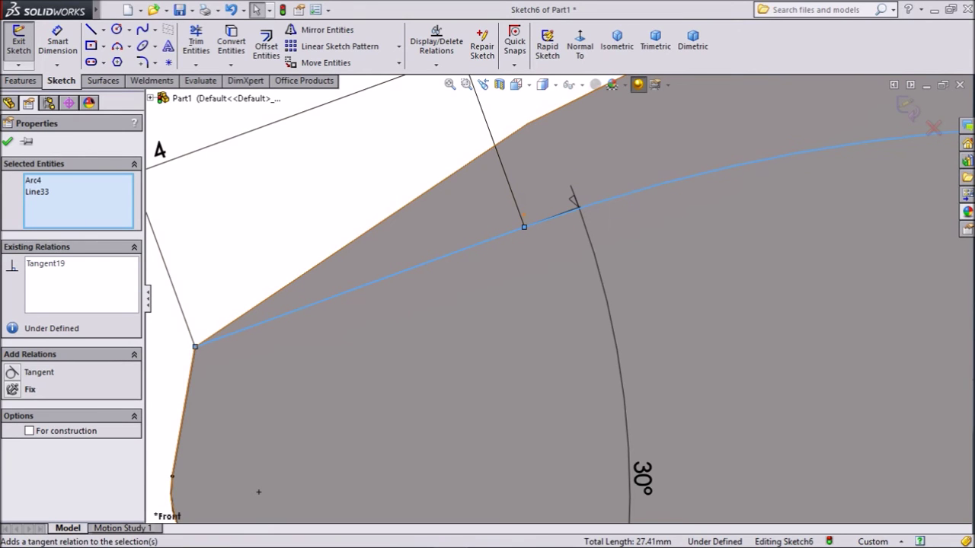
key("Escape")
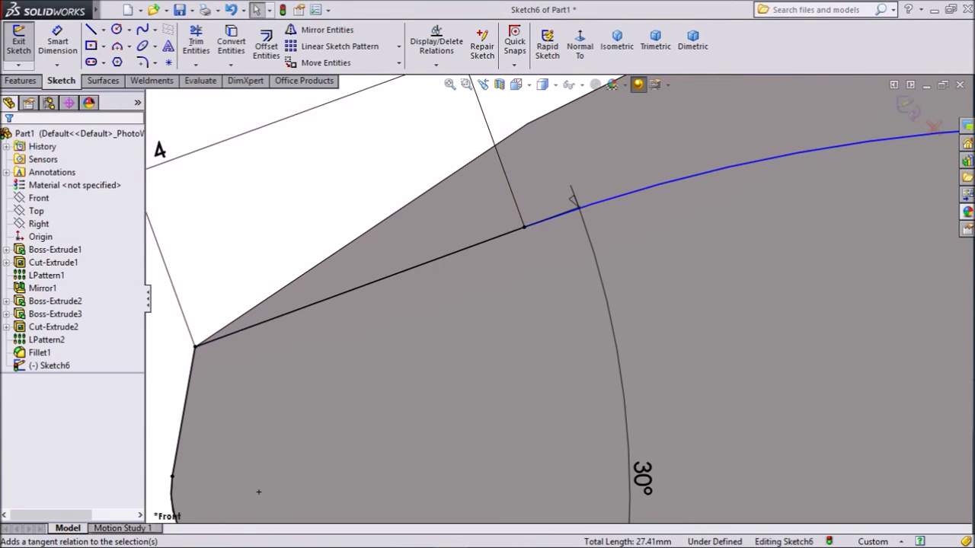
scroll(516, 324, "up", 5)
scroll(516, 324, "up", 3)
scroll(516, 324, "up", 2)
scroll(967, 381, "down", 2)
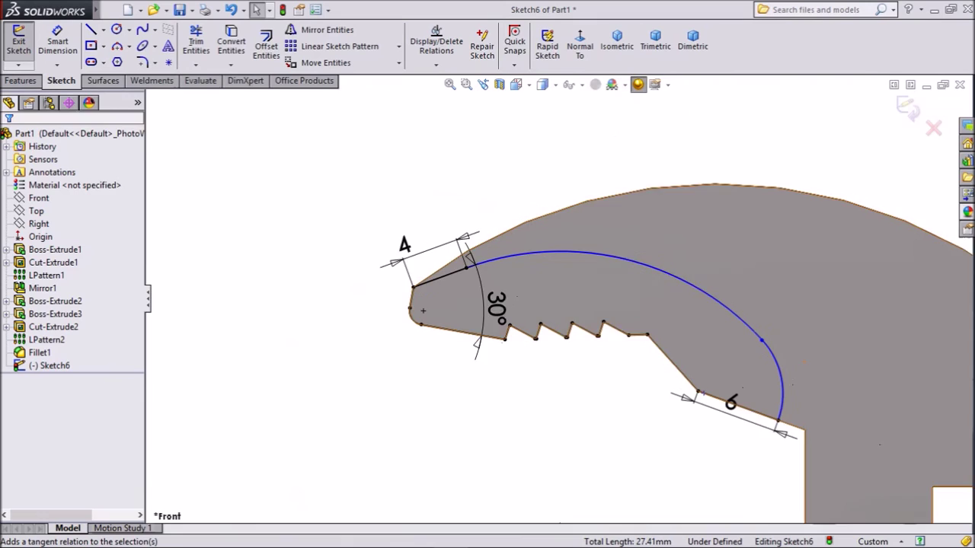
scroll(968, 380, "down", 2)
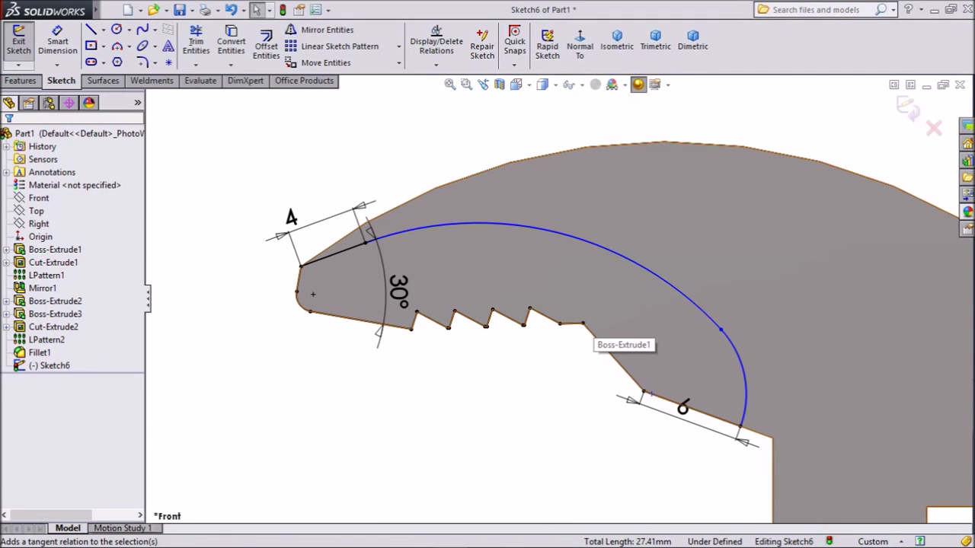
left_click(20, 81)
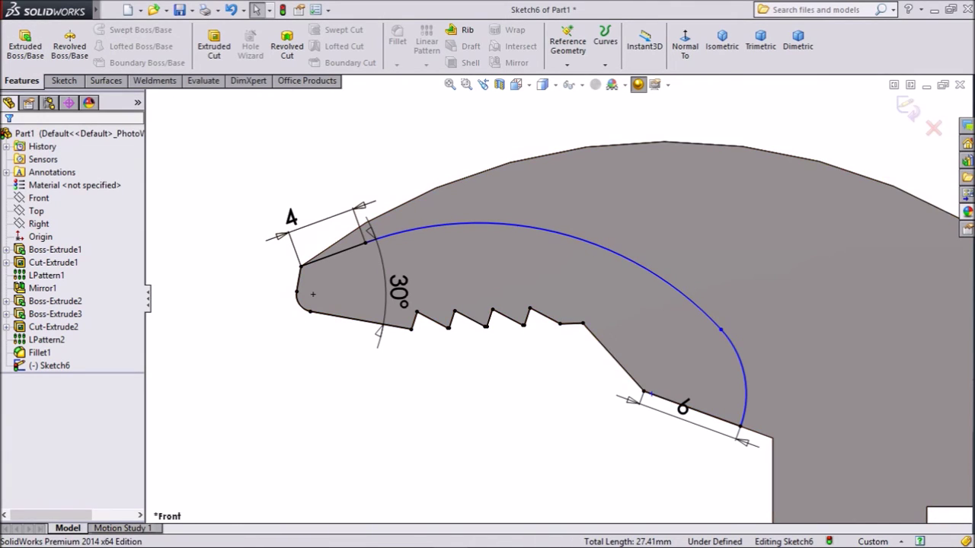
Give the small end arc a 5 mm radius dimension with Smart Dimension.
left_click(64, 81)
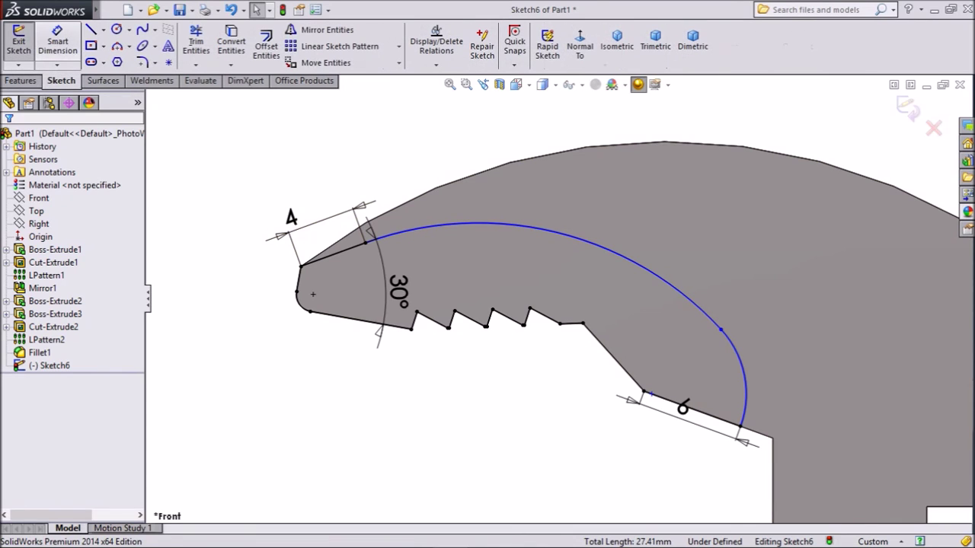
scroll(862, 411, "up", 2)
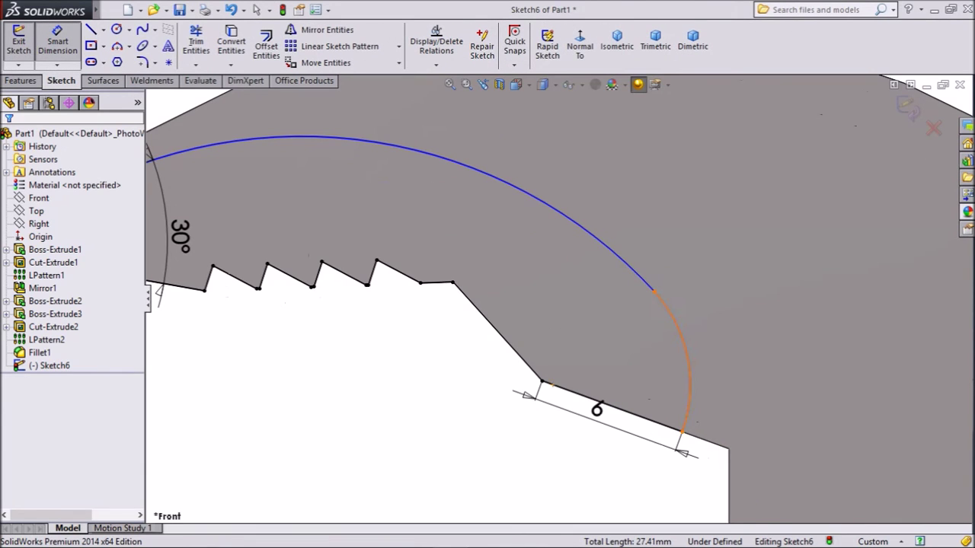
left_click(689, 381)
left_click(751, 335)
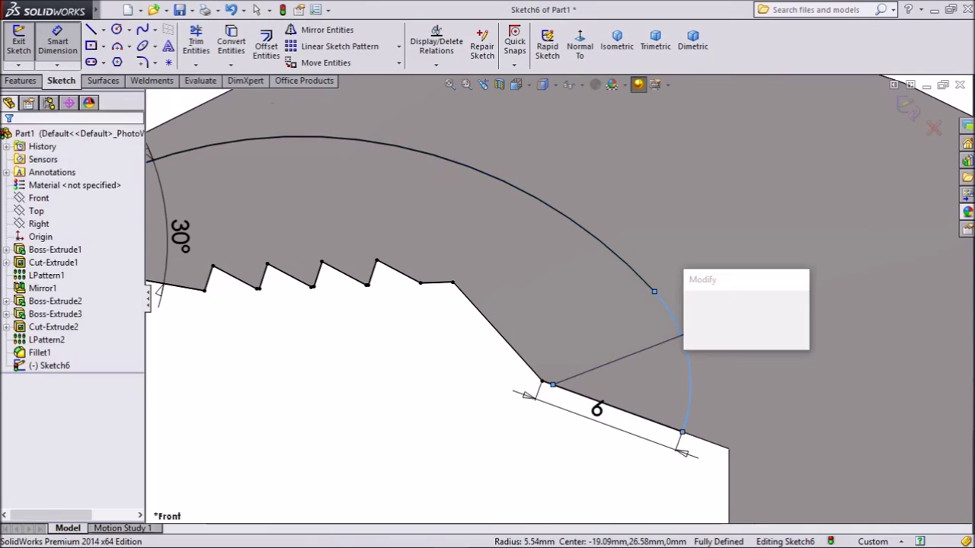
type("5")
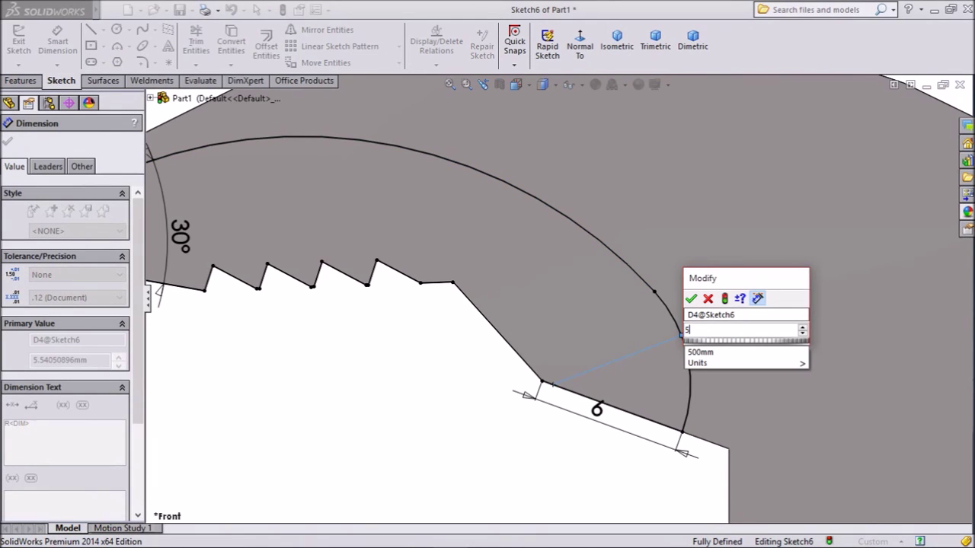
key("Return")
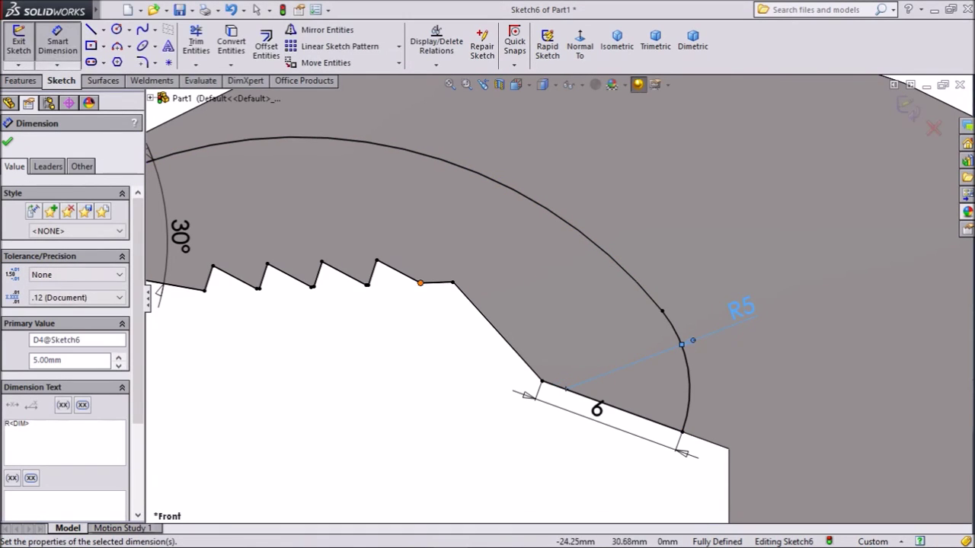
scroll(554, 299, "up", 2)
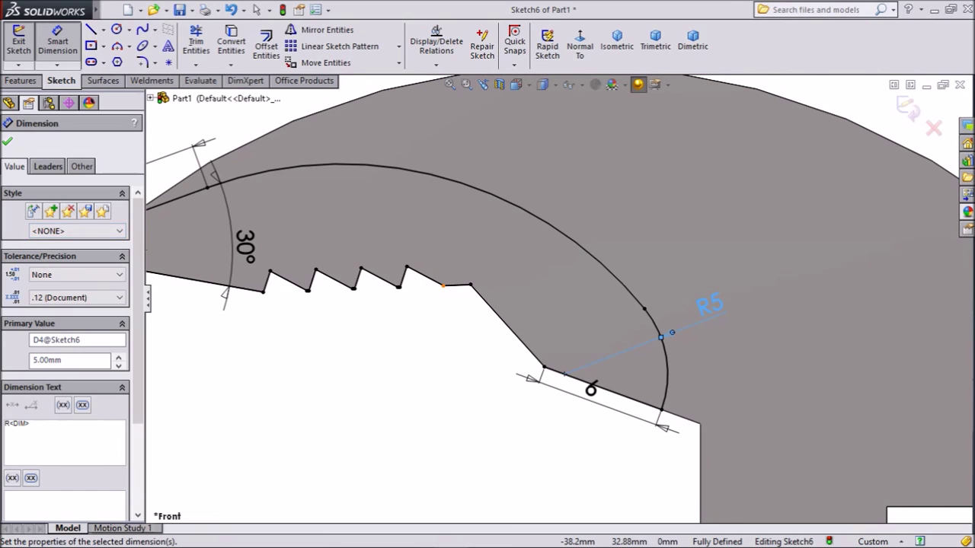
key("Escape")
Select the small arc to check its relations, then clear the selection.
scroll(658, 298, "down", 3)
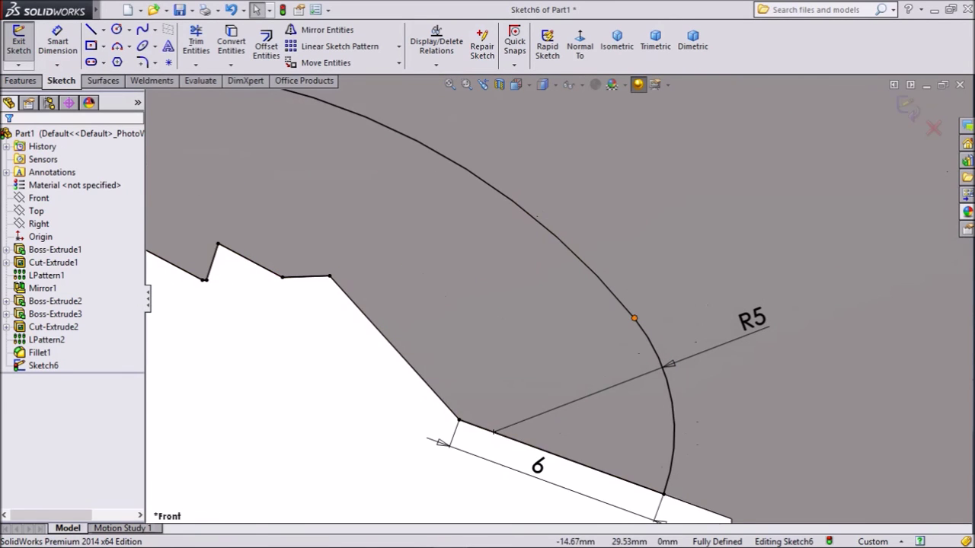
left_click(638, 326)
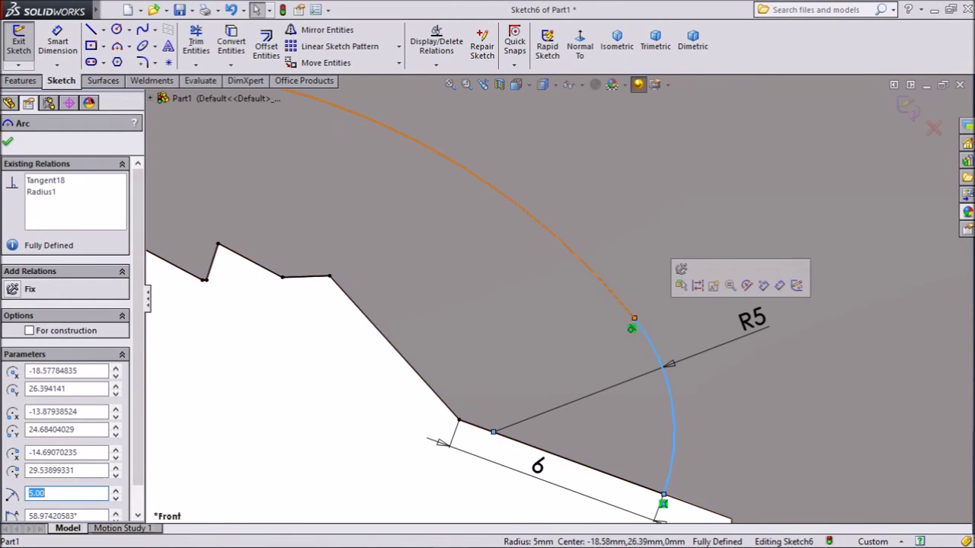
scroll(556, 298, "up", 3)
scroll(556, 298, "up", 3)
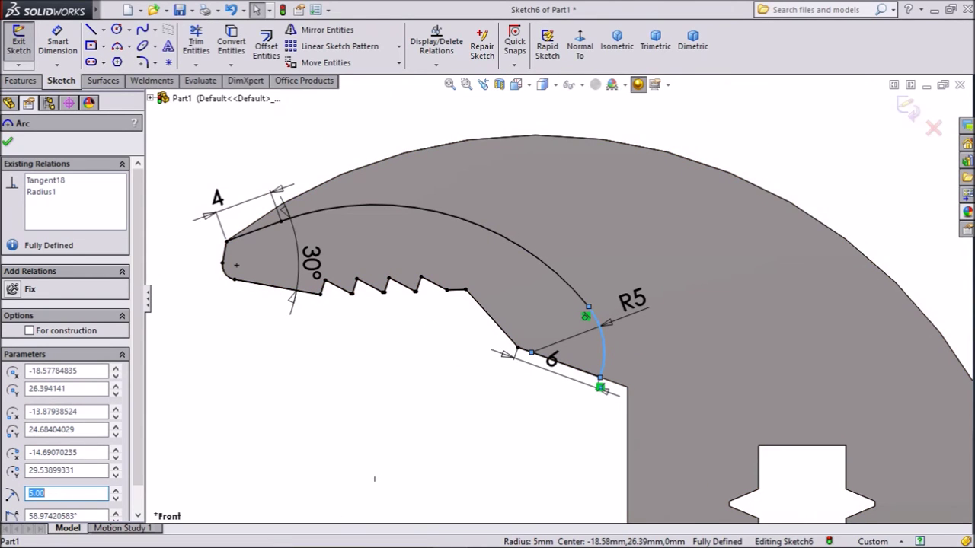
key("Escape")
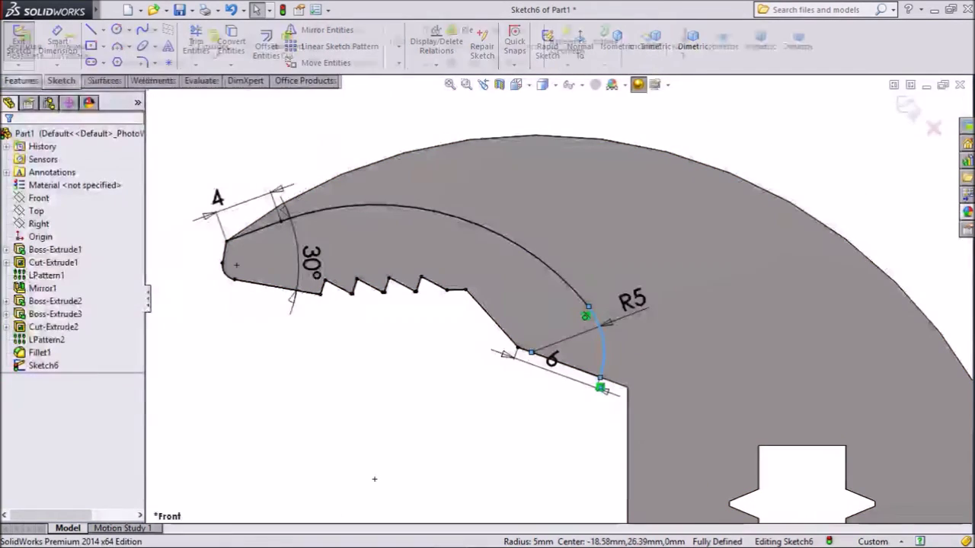
Extrude the jaw sketch Mid Plane to an 8 mm depth, creating Boss-Extrude4.
left_click(25, 42)
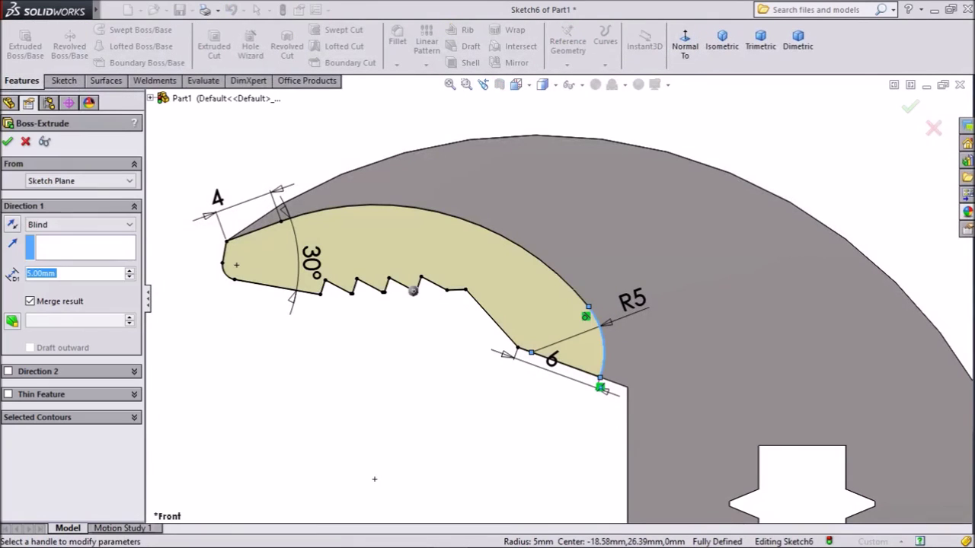
left_click(80, 224)
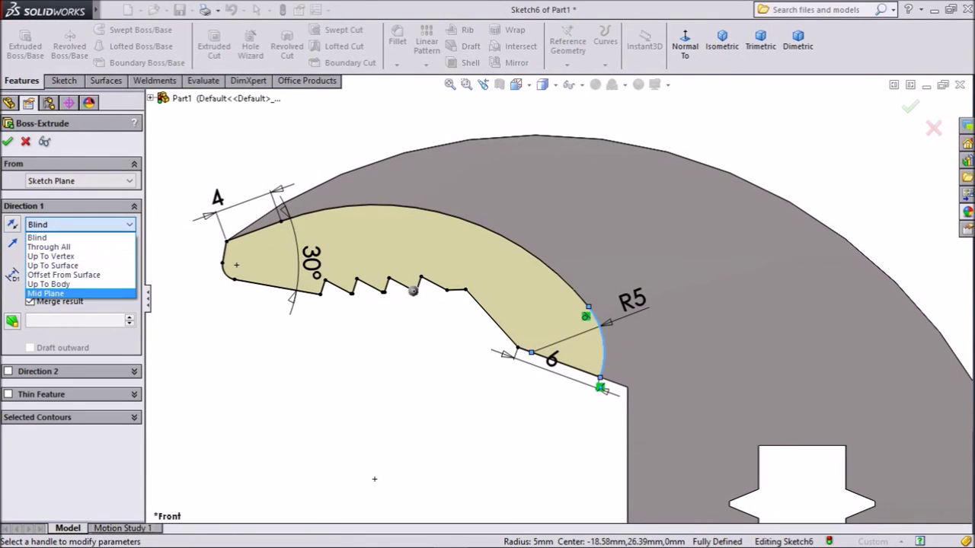
key("Return")
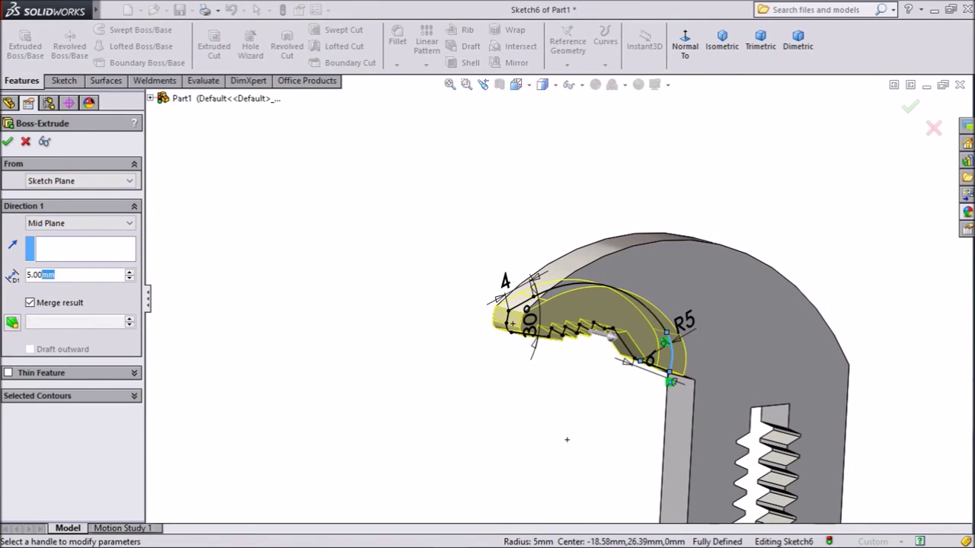
type("8")
key("Return")
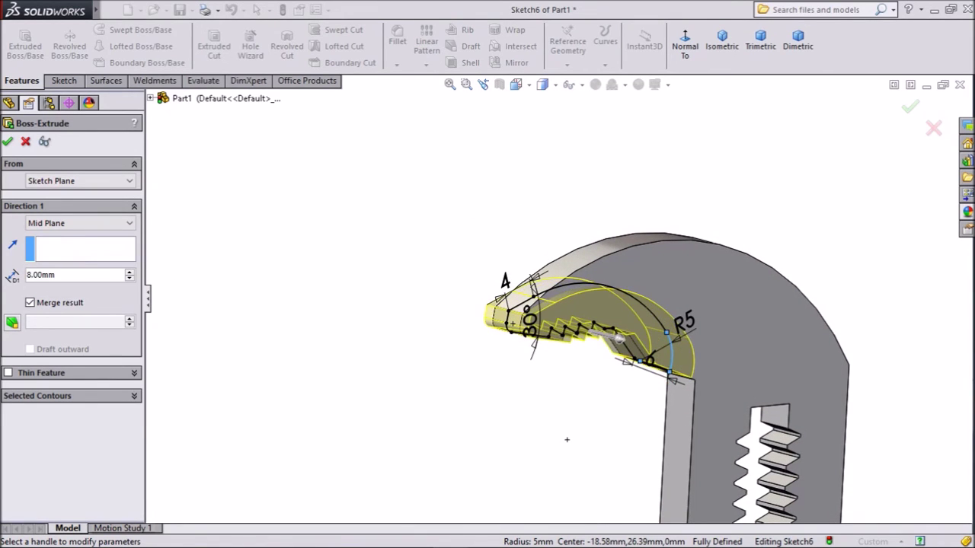
middle_click_drag(566, 439, 638, 480)
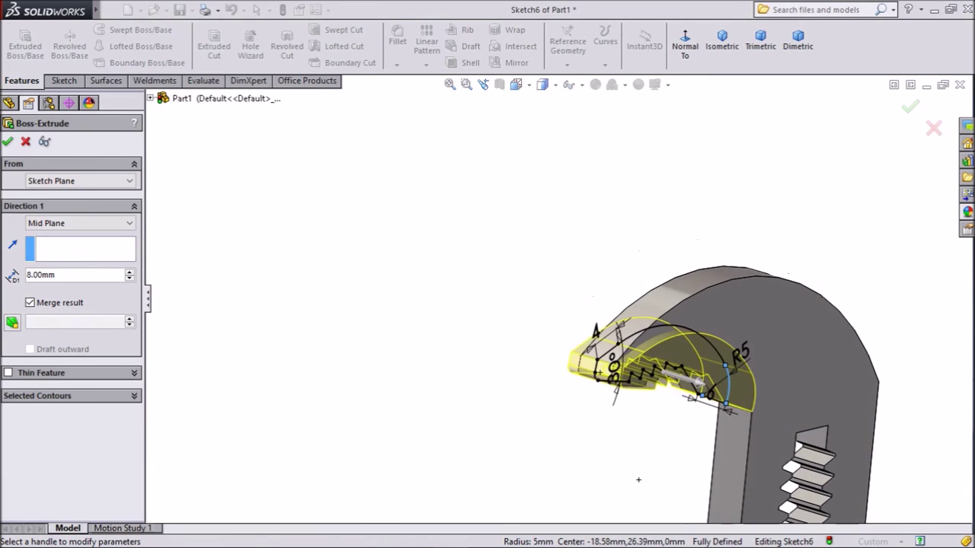
scroll(639, 480, "down", 2)
scroll(533, 427, "down", 2)
scroll(419, 374, "down", 2)
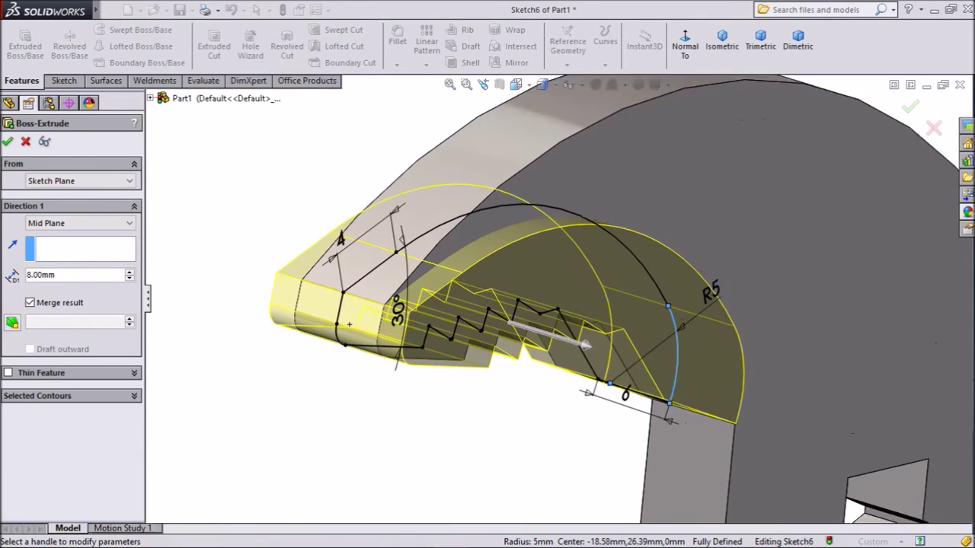
scroll(320, 328, "down", 2)
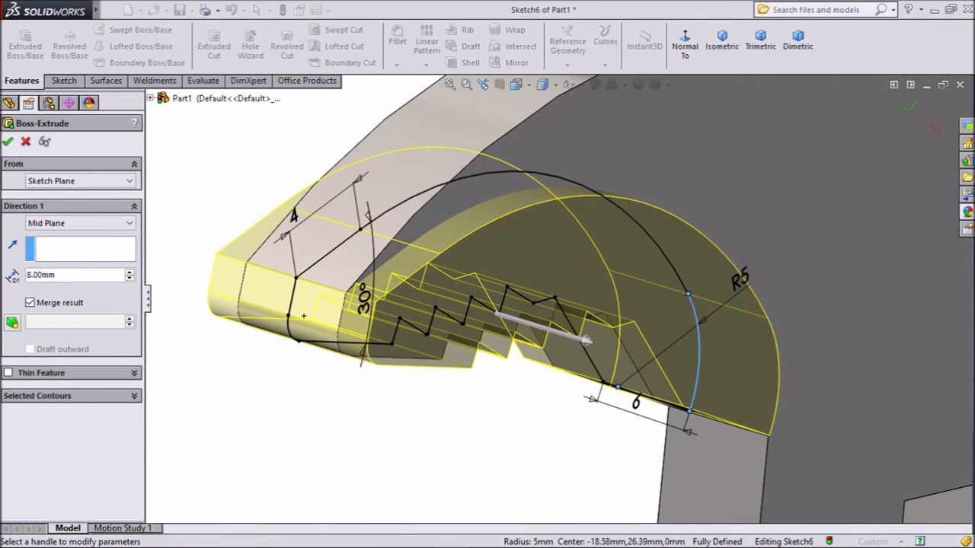
key("Return")
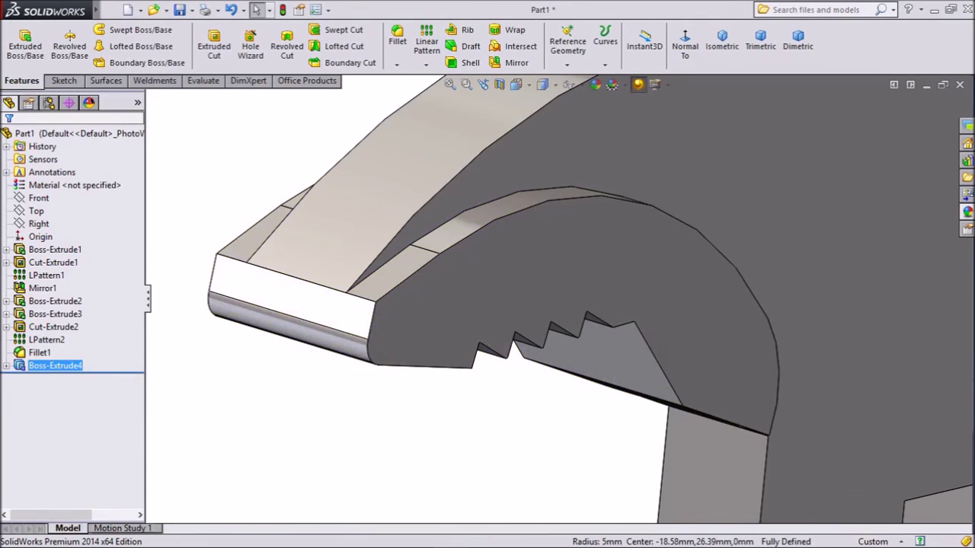
scroll(560, 305, "up", 3)
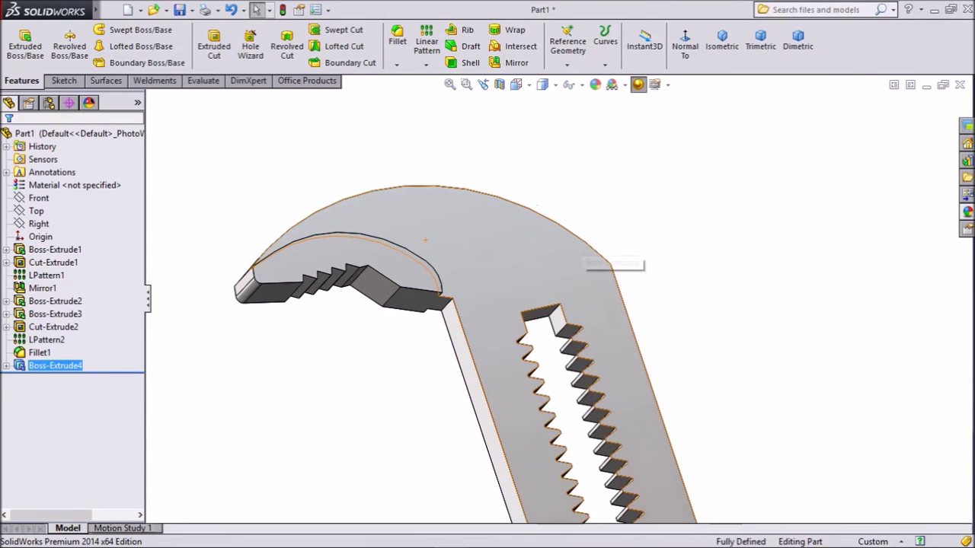
Fillet the inner jaw-to-handle edge and the outer top corner edge with a 4 mm radius.
left_click(398, 40)
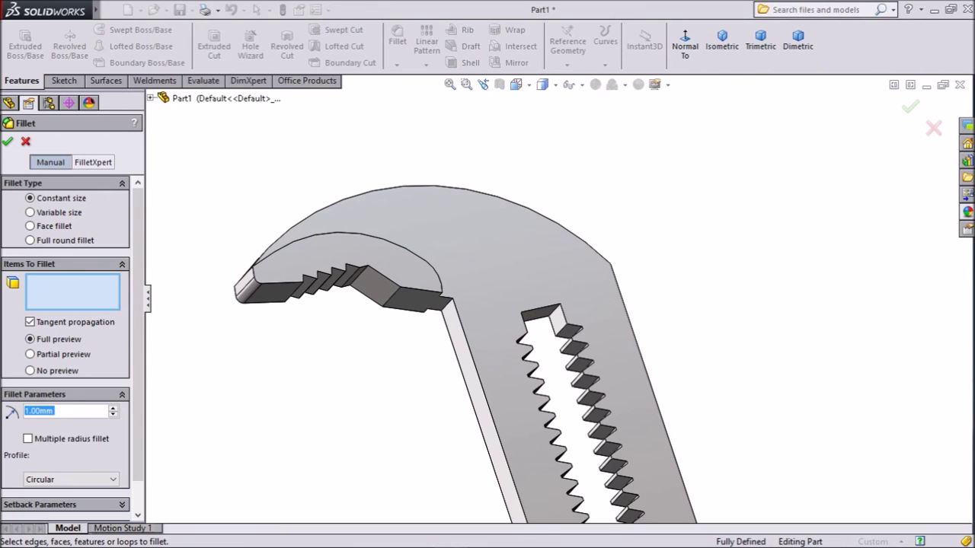
type("4")
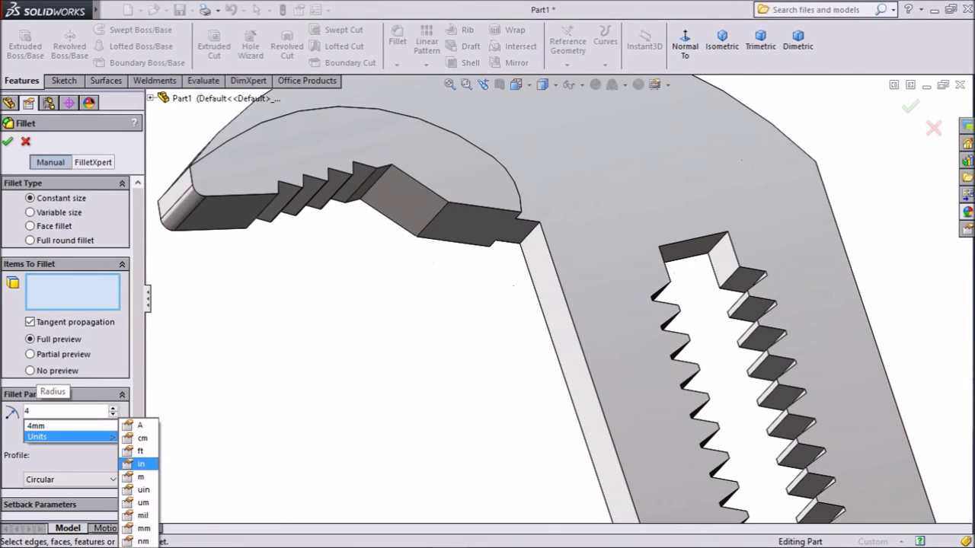
left_click(531, 231)
scroll(531, 231, "up", 4)
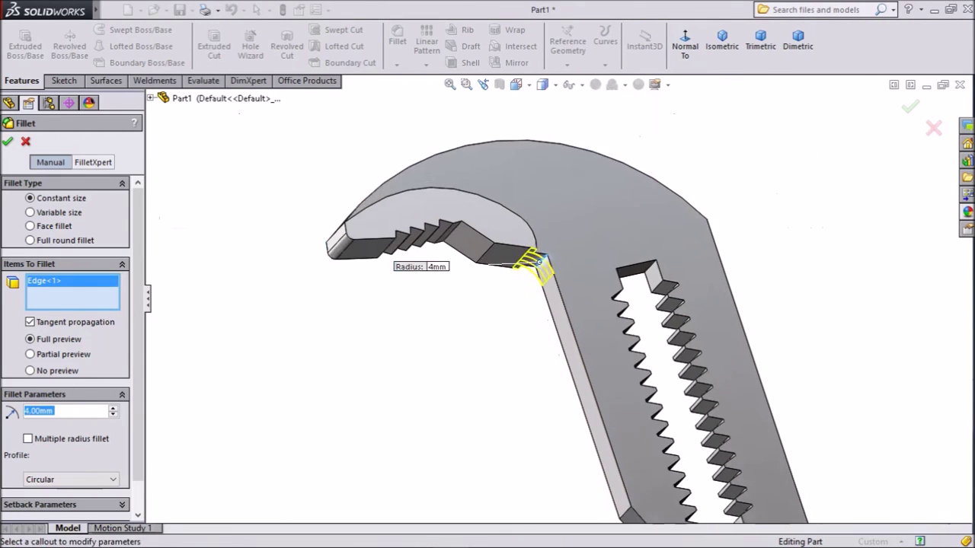
middle_click_drag(541, 267, 560, 262)
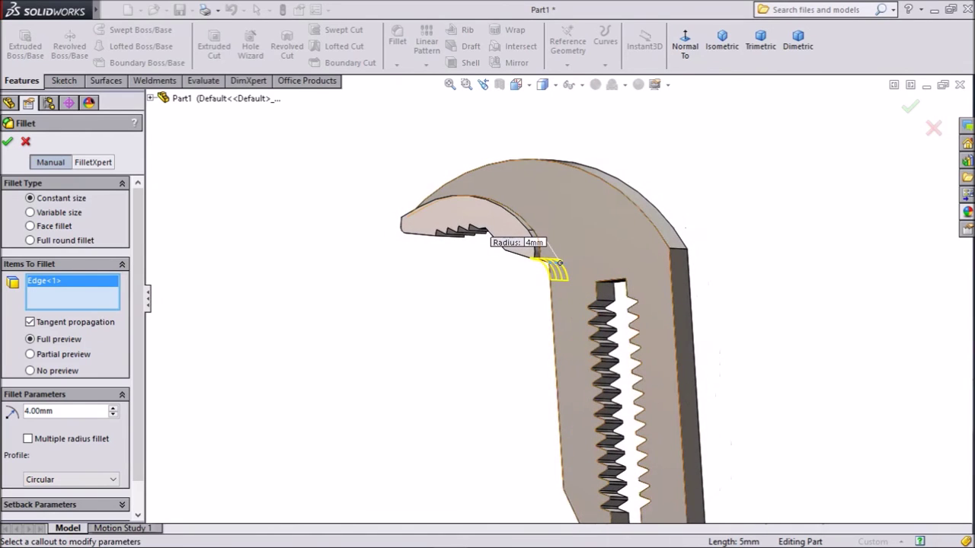
left_click(677, 250)
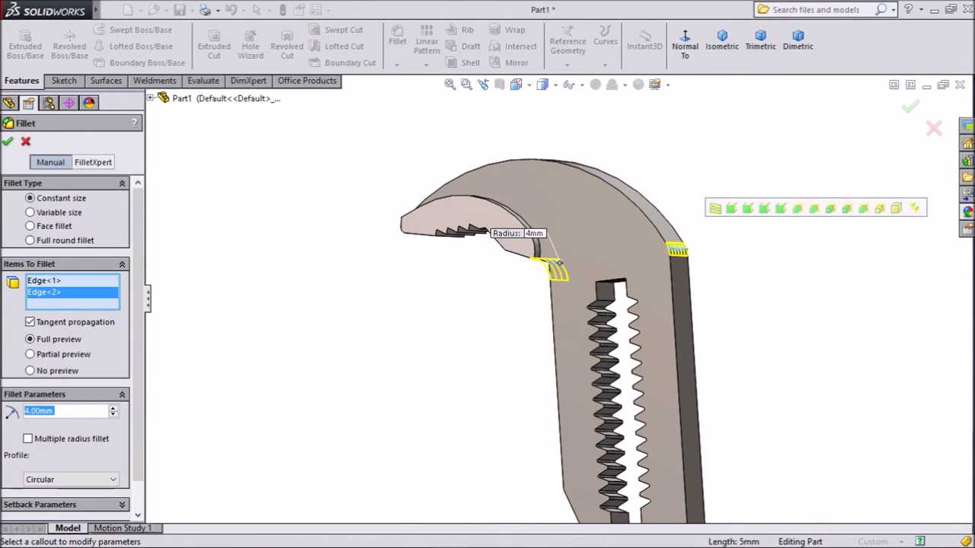
key("Return")
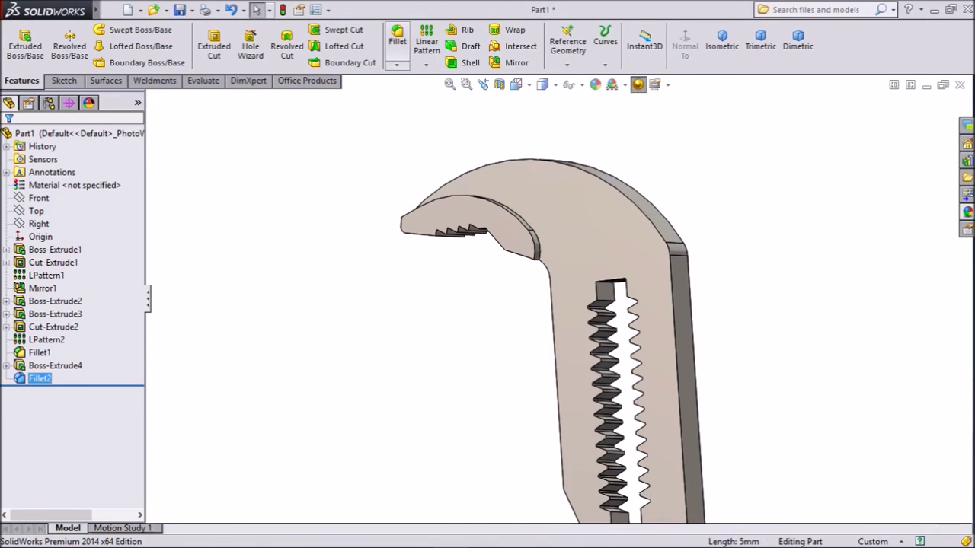
Start a 2 mm fillet and select the slot's two top corner edges.
left_click(397, 38)
type("2")
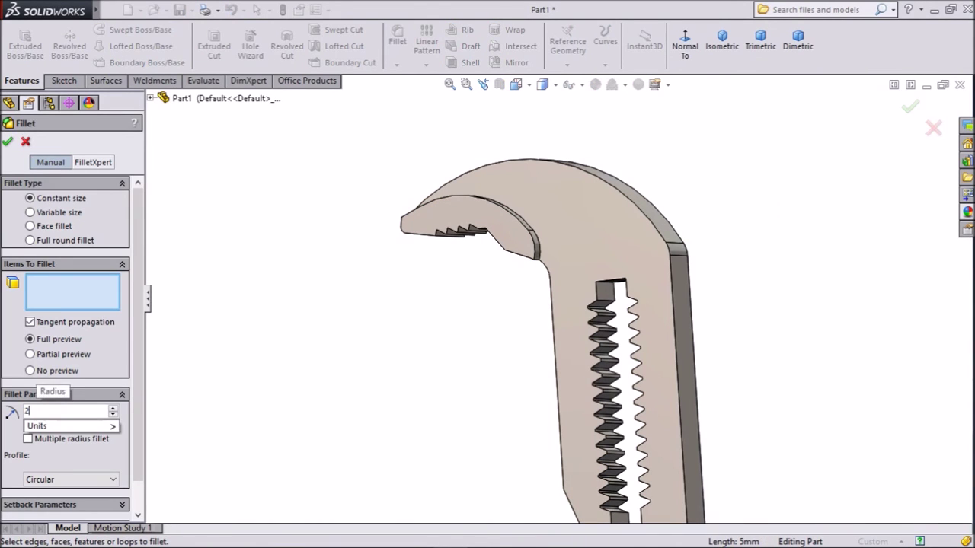
key("Return")
scroll(638, 294, "down", 5)
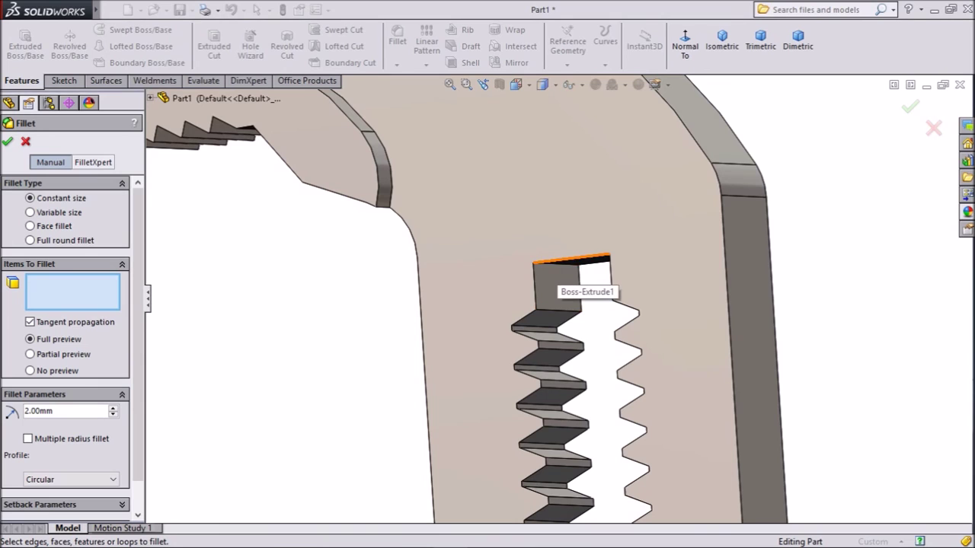
left_click(555, 265)
scroll(534, 320, "up", 5)
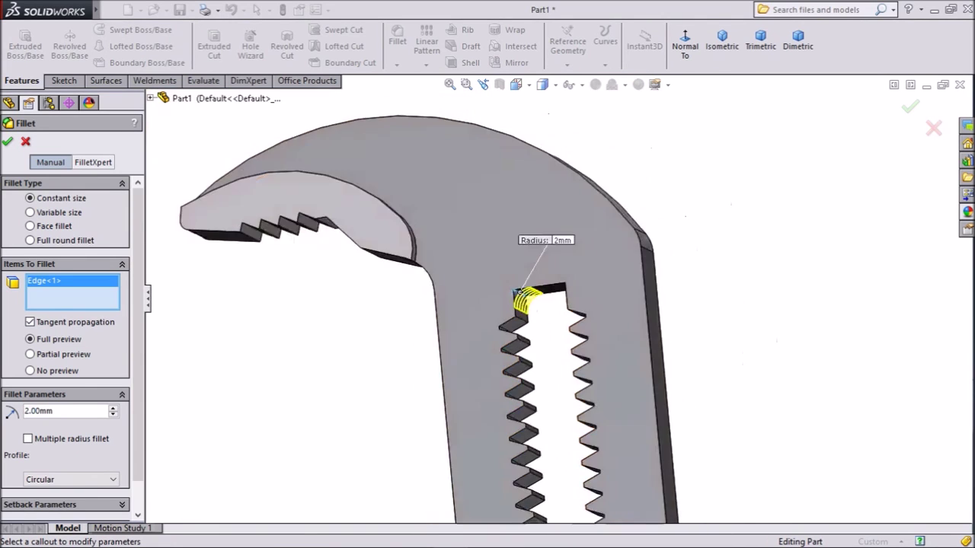
scroll(495, 343, "down", 2)
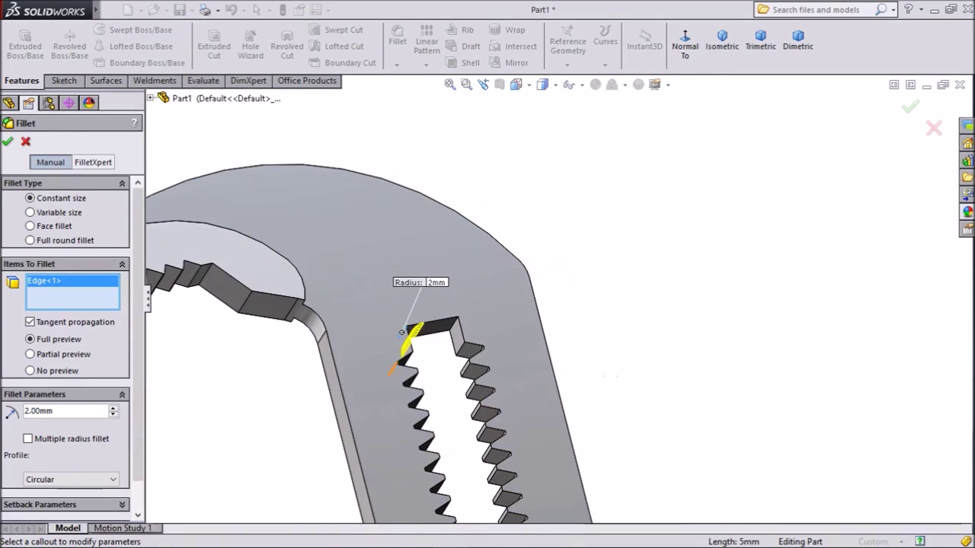
scroll(459, 340, "down", 2)
left_click(466, 314)
scroll(466, 314, "up", 4)
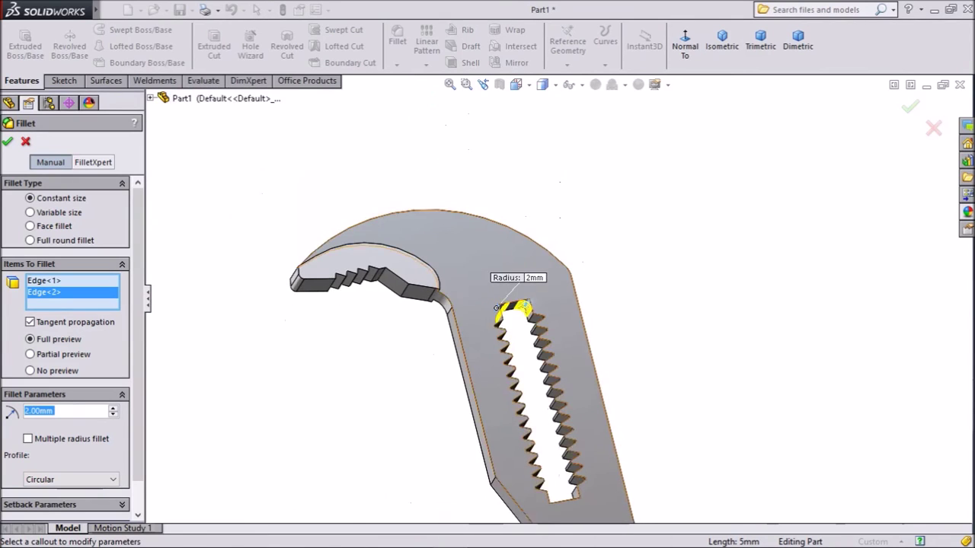
scroll(560, 432, "down", 1)
scroll(559, 432, "down", 3)
Add the lower-right and lower-left slot corner edges and apply Fillet3.
middle_click_drag(560, 432, 491, 366)
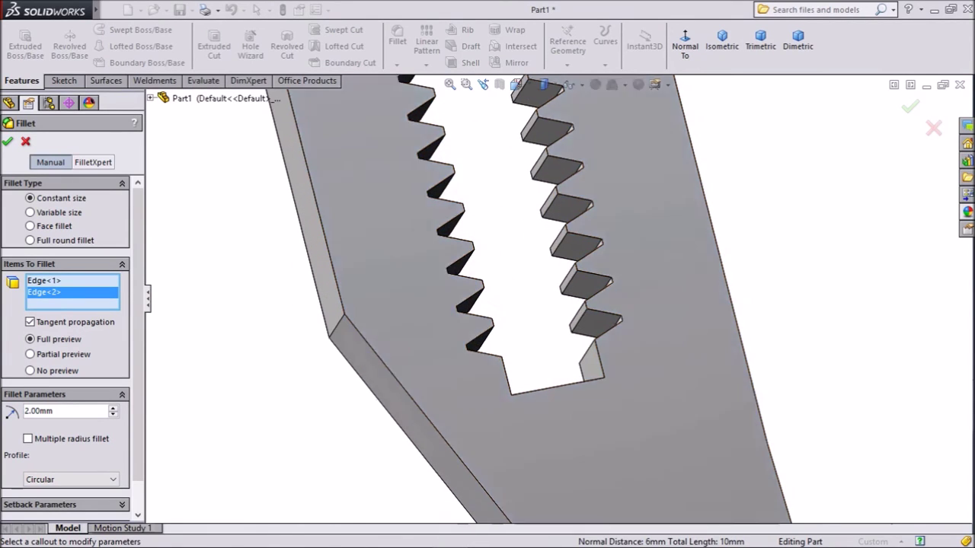
scroll(583, 418, "down", 3)
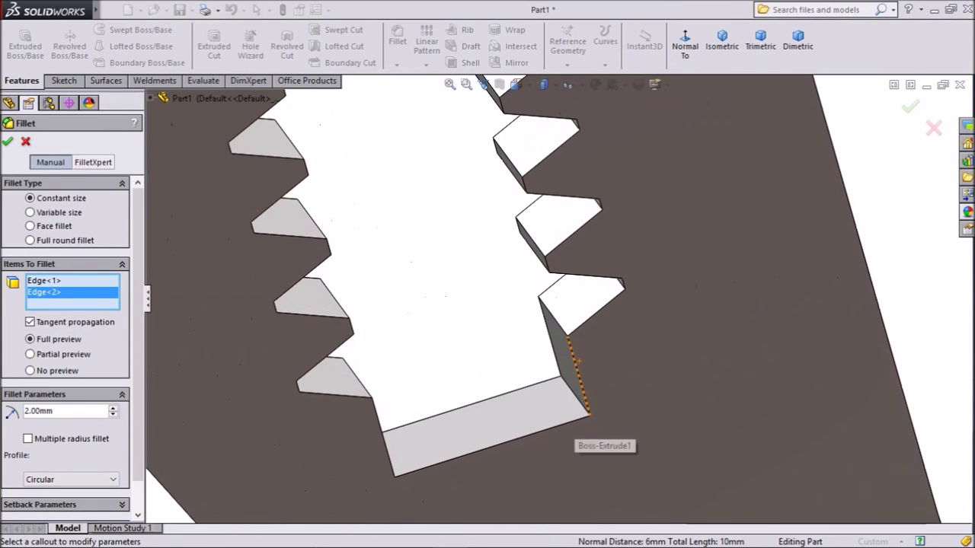
left_click(584, 411)
middle_click_drag(584, 411, 548, 380)
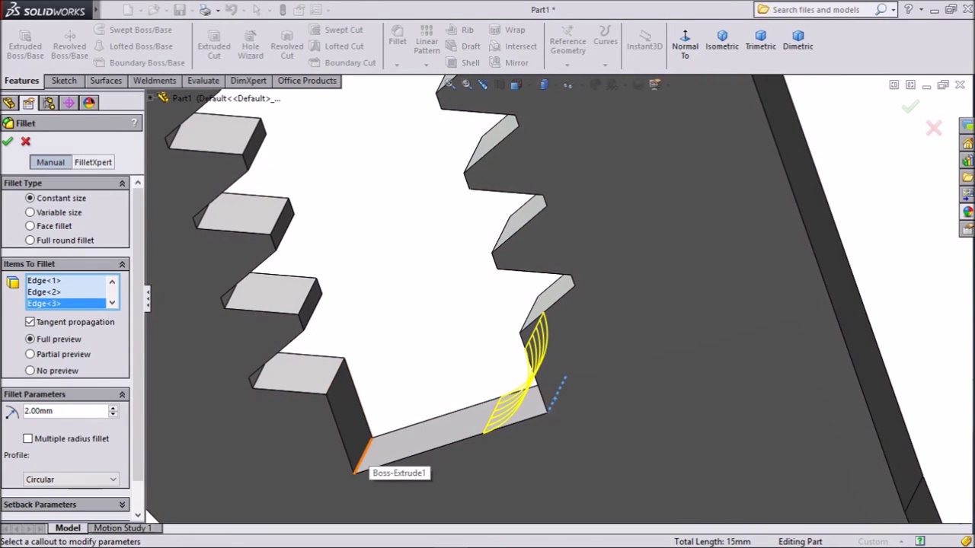
left_click(350, 457)
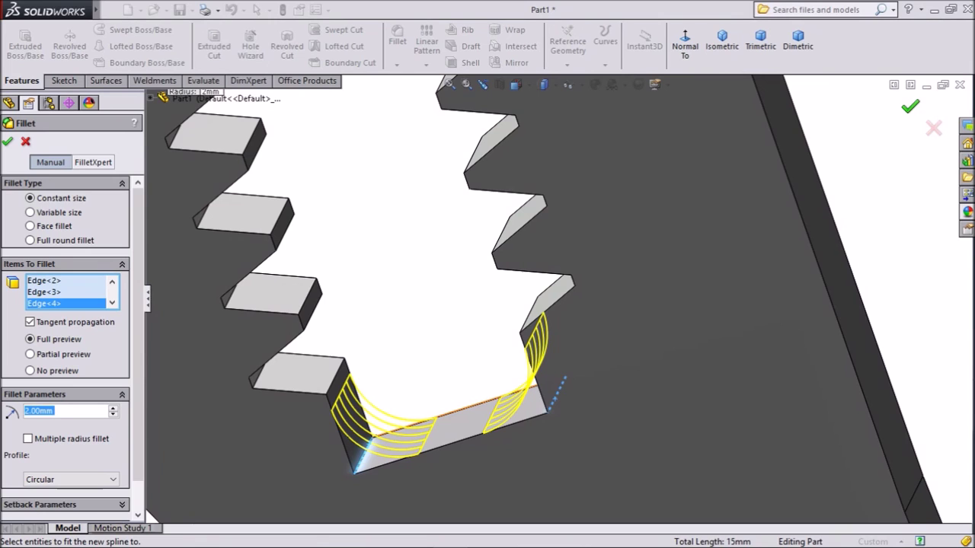
key("Return")
scroll(495, 305, "up", 5)
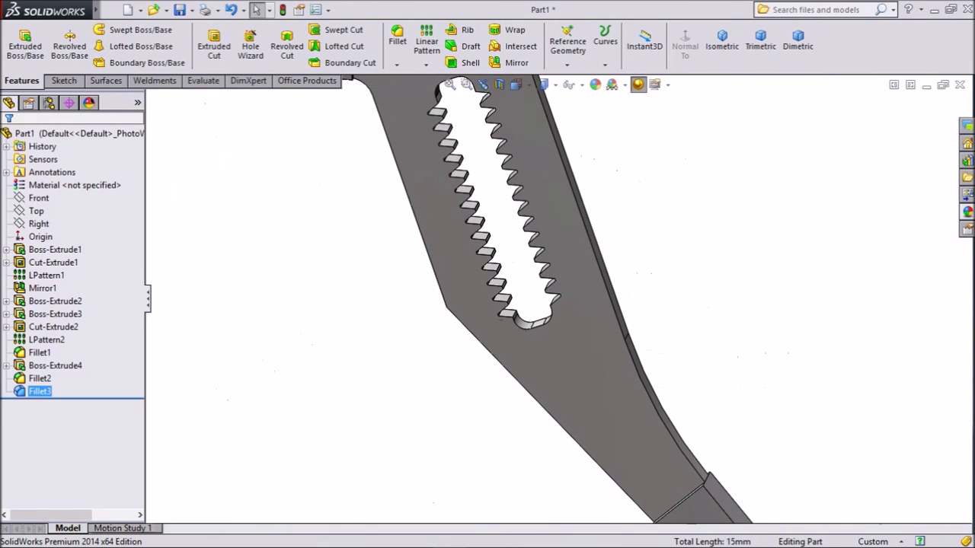
Apply a 2 mm fillet to the edges of the two long handle faces.
middle_click_drag(533, 305, 606, 320)
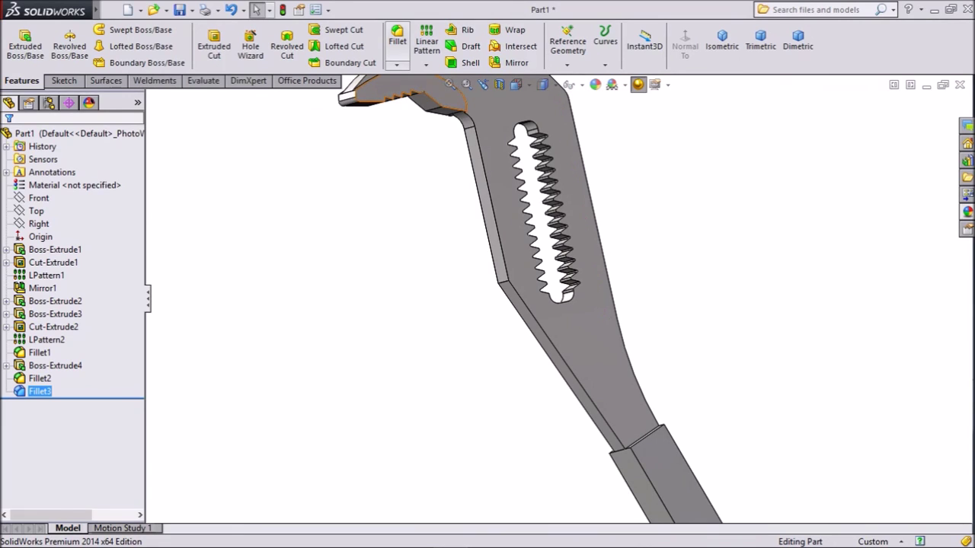
left_click(397, 38)
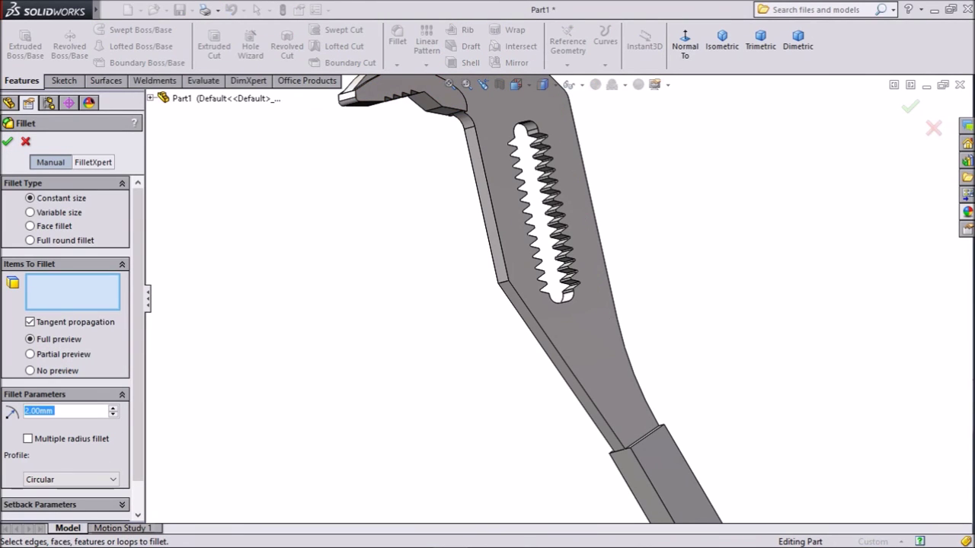
scroll(533, 305, "up", 3)
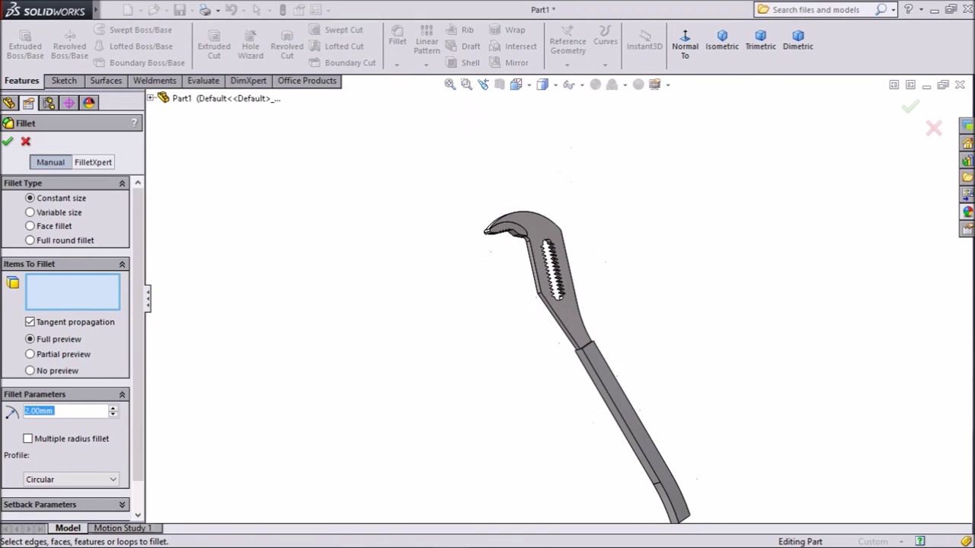
middle_click_drag(533, 305, 624, 358)
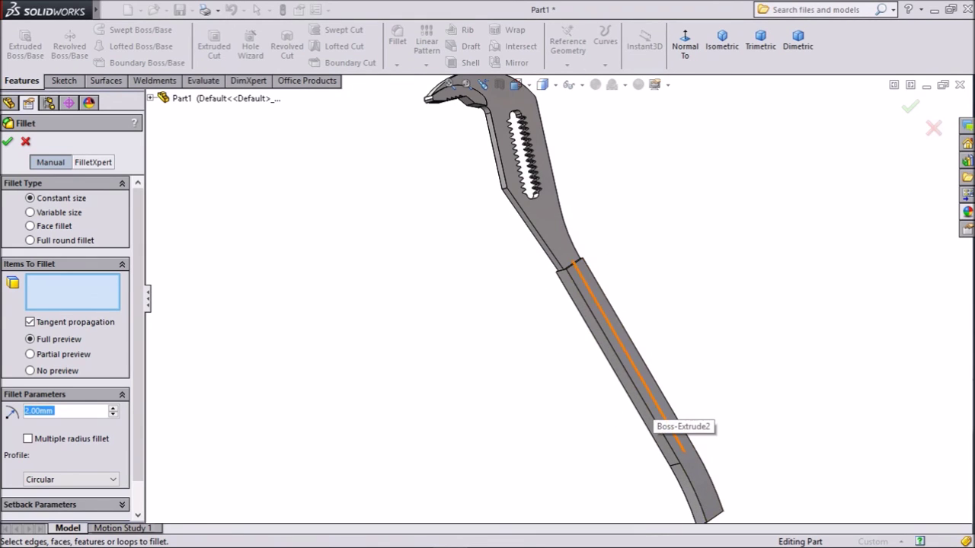
scroll(651, 421, "down", 3)
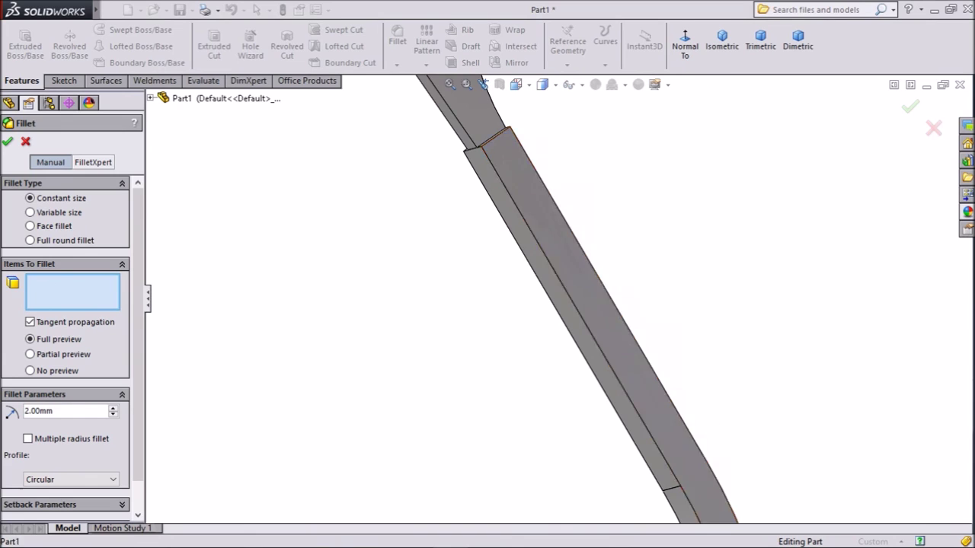
left_click(652, 421)
middle_click_drag(652, 421, 551, 411)
left_click(551, 411)
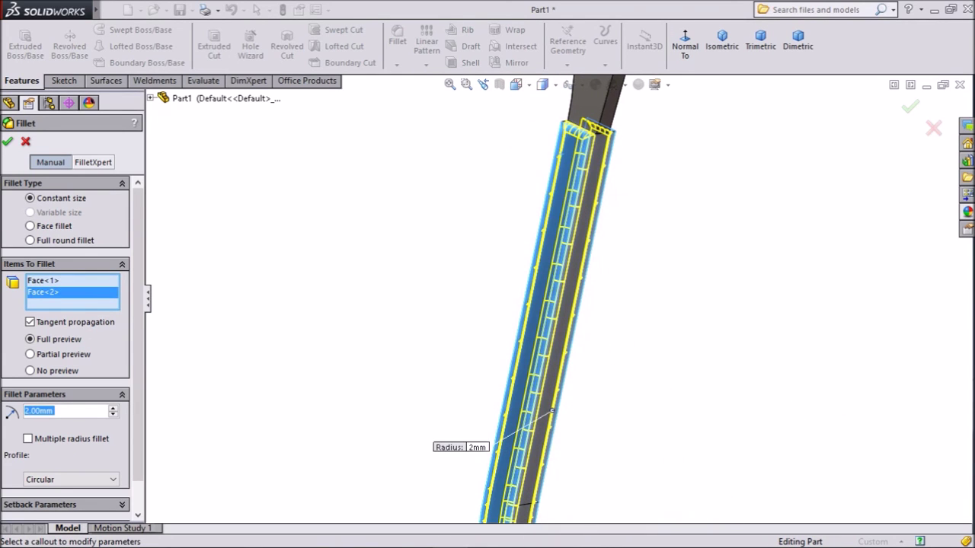
key("Return")
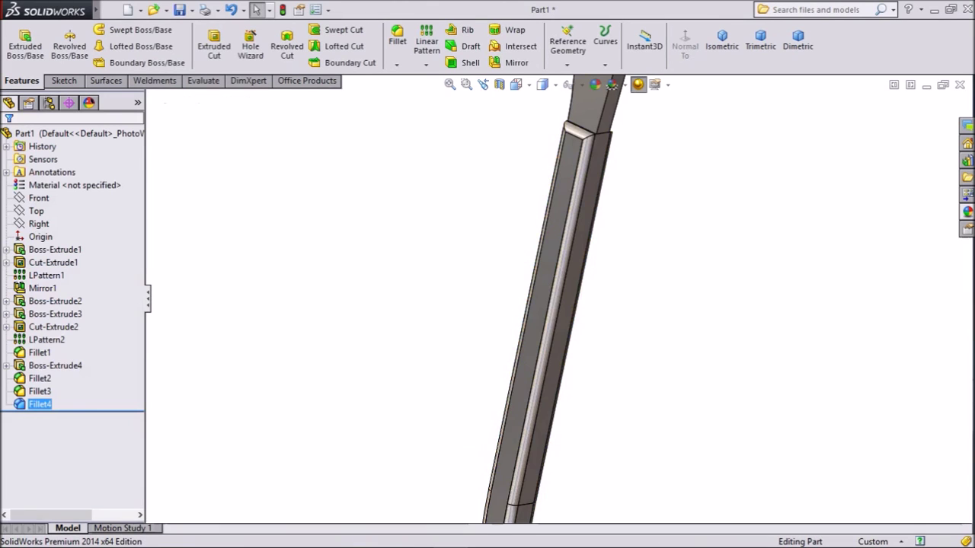
Fillet the two bottom end edges of the handle at 2 mm.
scroll(551, 412, "up", 3)
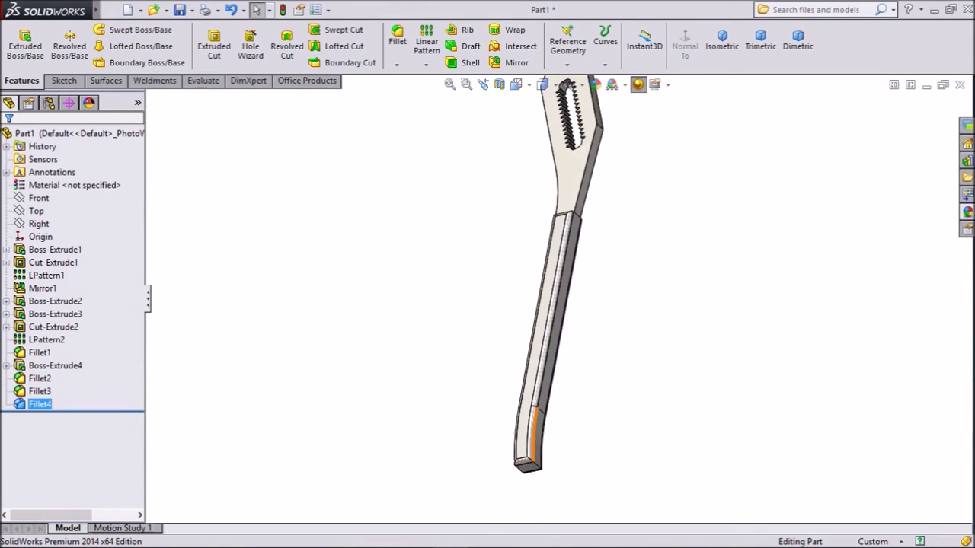
scroll(533, 365, "down", 3)
scroll(537, 362, "down", 2)
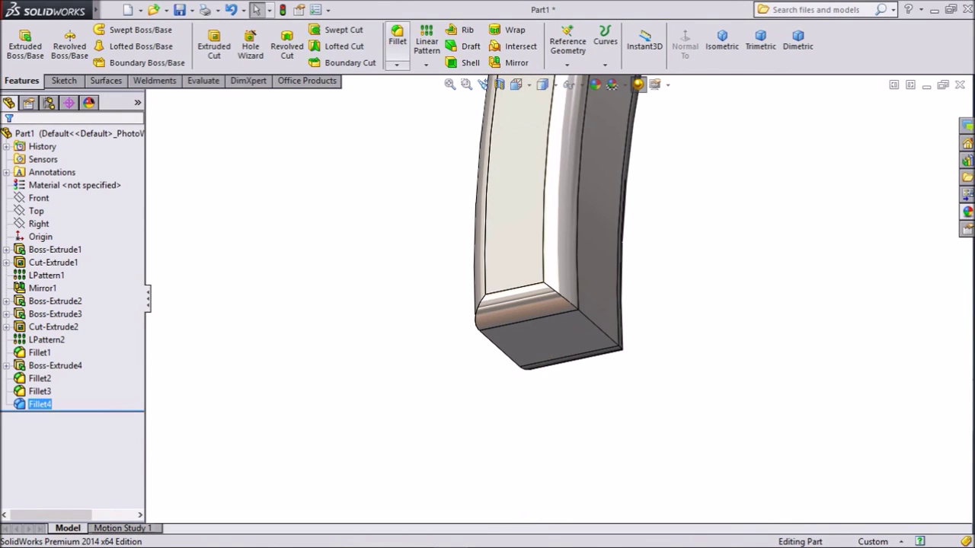
key("Return")
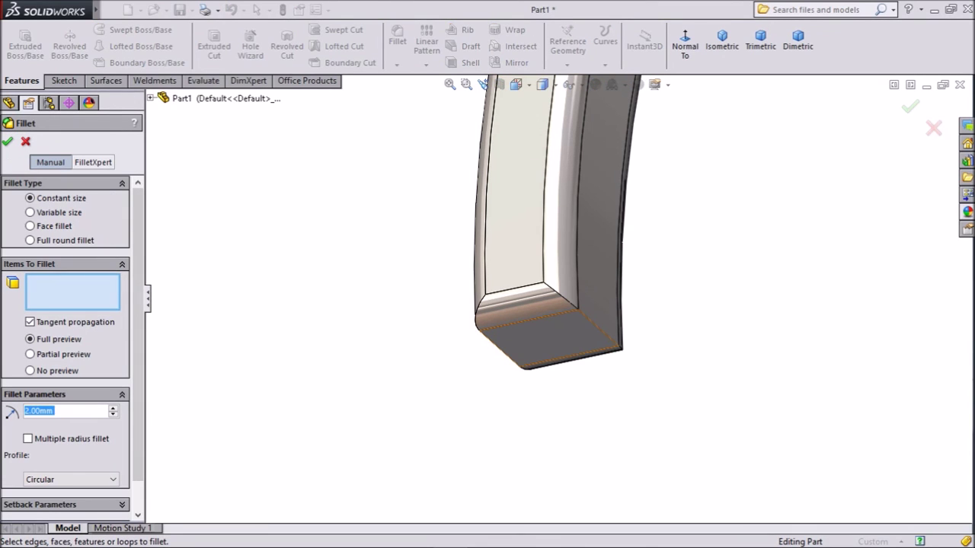
left_click(600, 329)
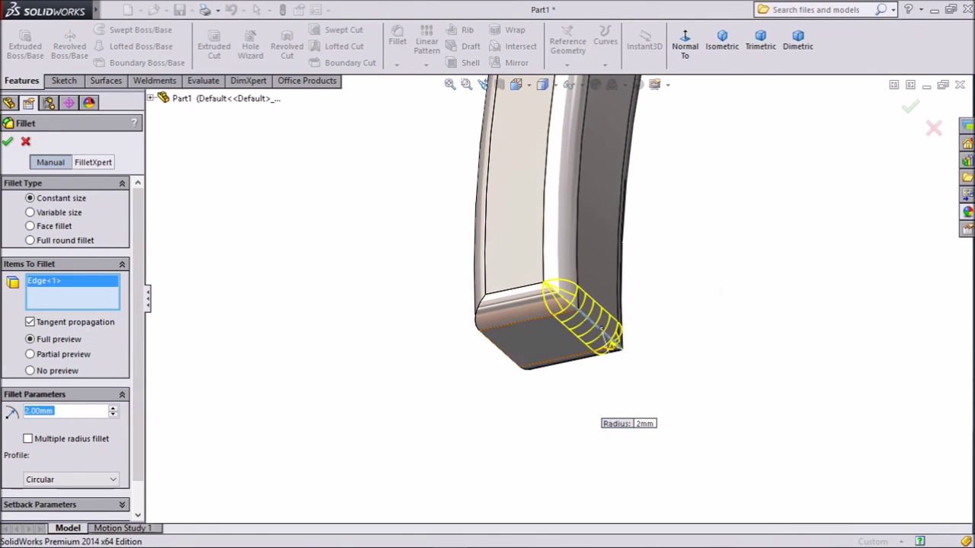
left_click(499, 351)
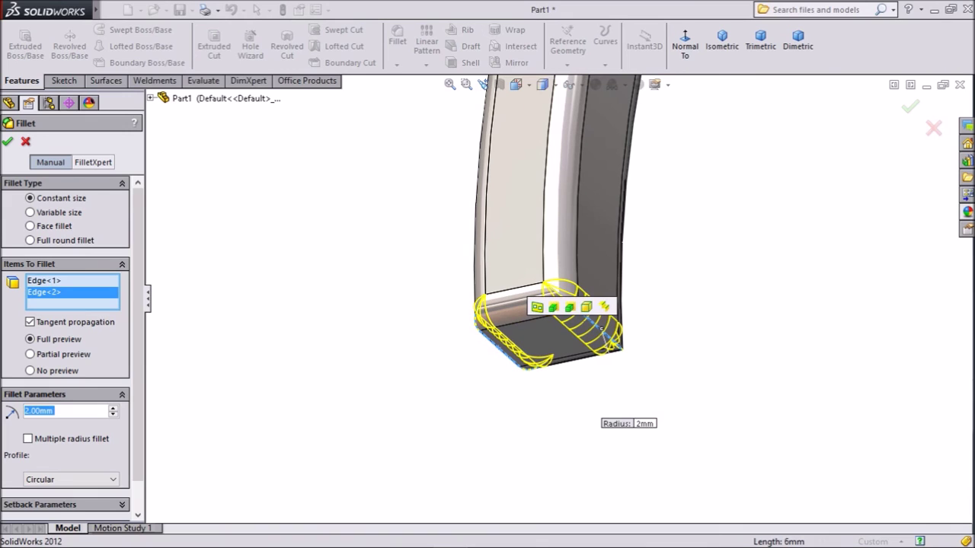
key("Return")
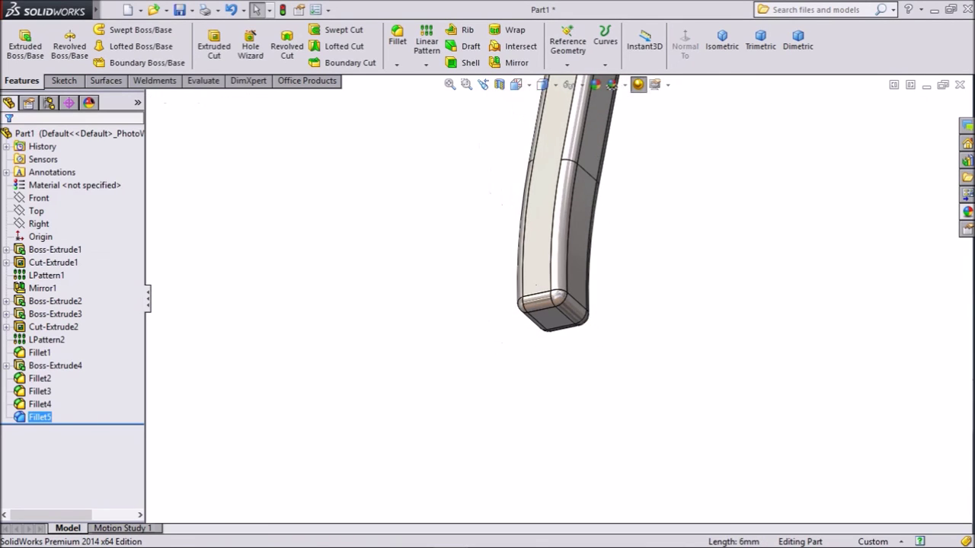
Round the outer bend edge beside the slot with a 10 mm fillet, then review the wrench.
scroll(564, 228, "up", 5)
scroll(564, 167, "down", 5)
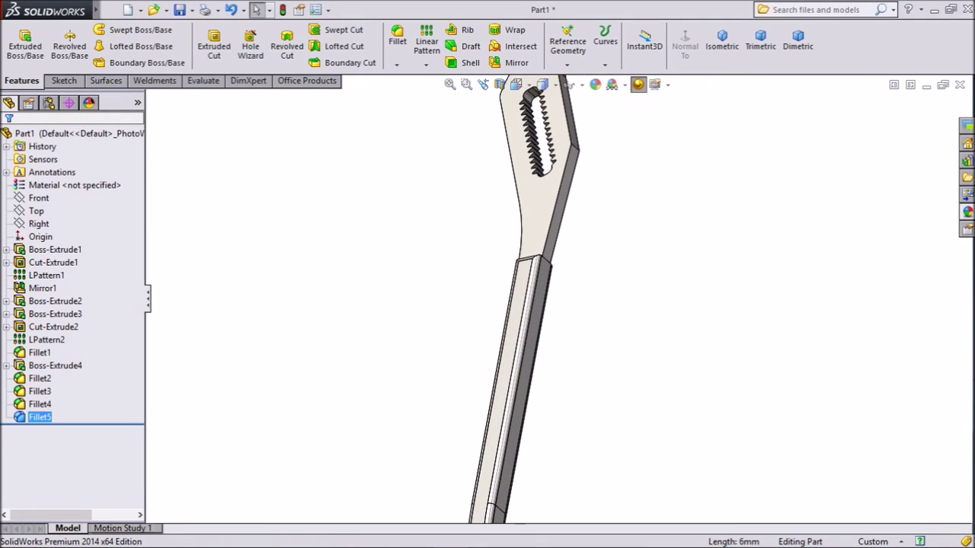
scroll(564, 168, "up", 2)
left_click(397, 38)
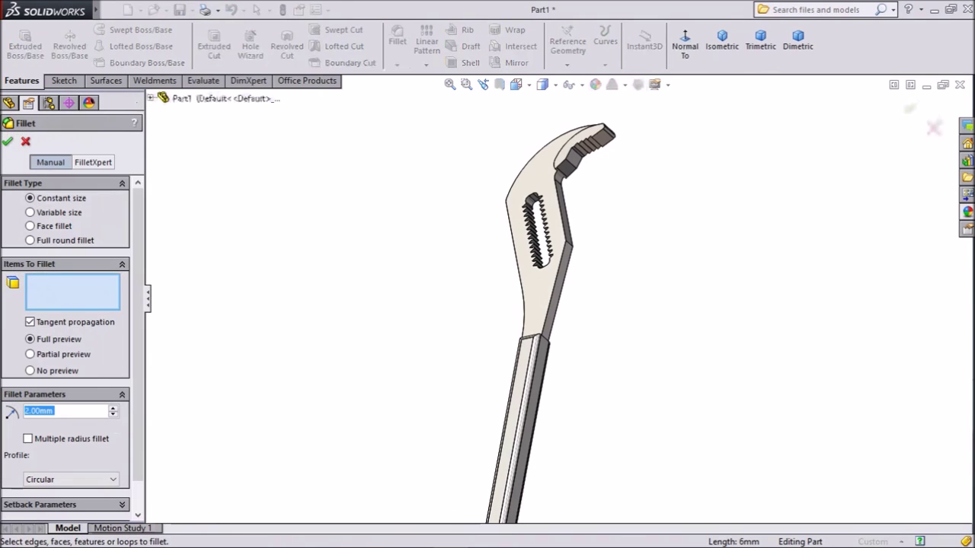
type("10")
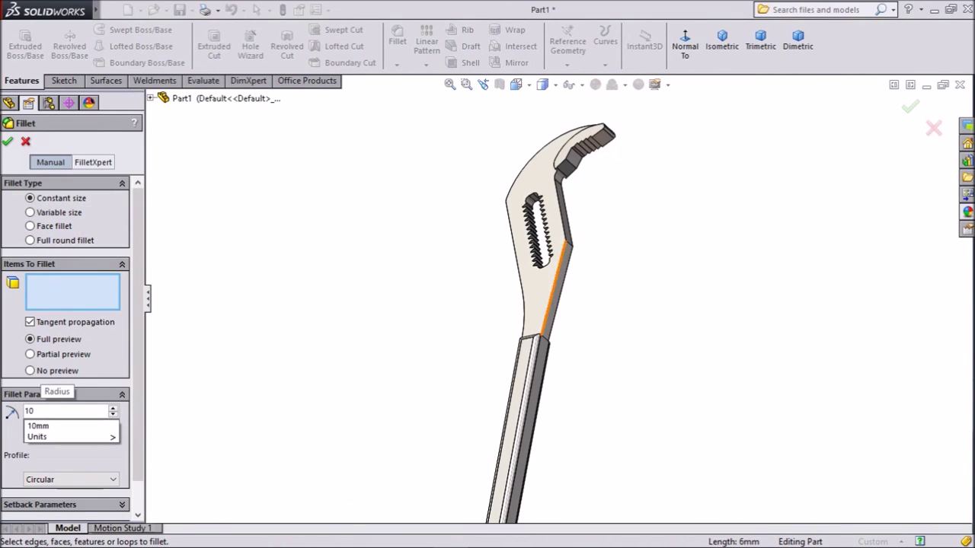
scroll(554, 253, "down", 2)
key("Return")
scroll(557, 255, "down", 2)
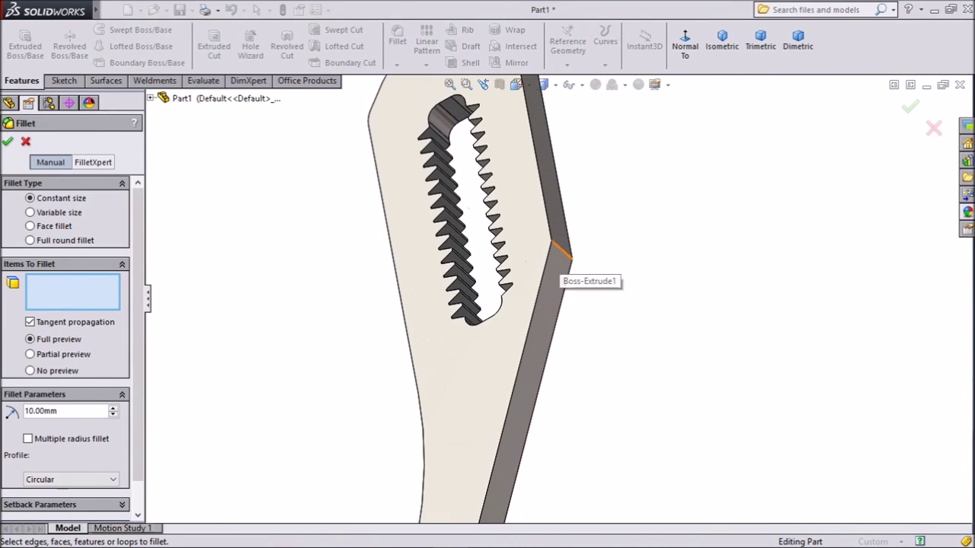
left_click(561, 254)
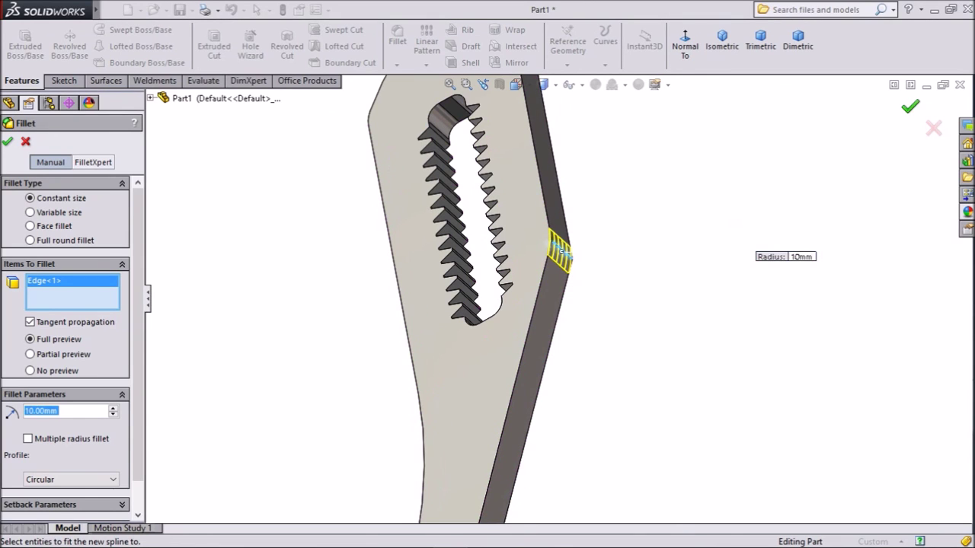
key("Return")
scroll(560, 253, "up", 3)
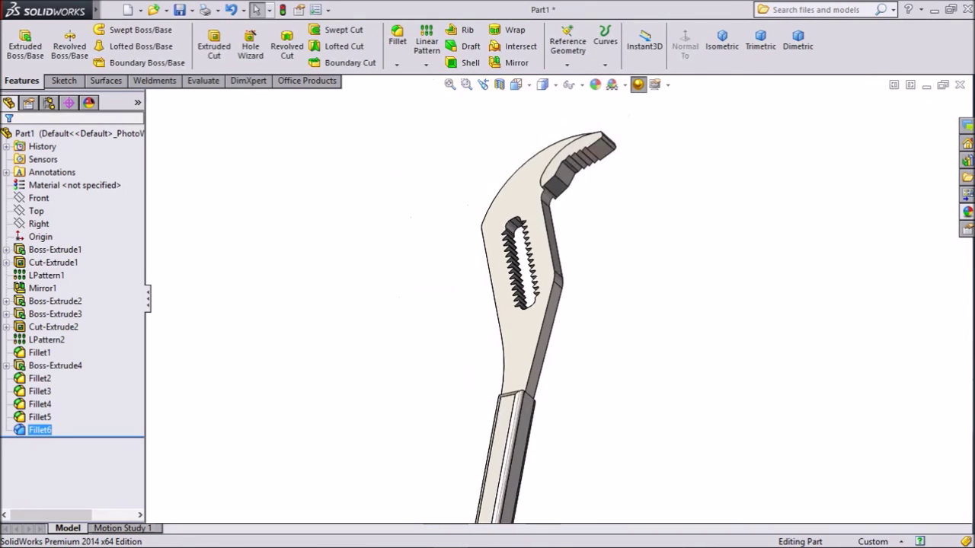
middle_click_drag(561, 305, 457, 313)
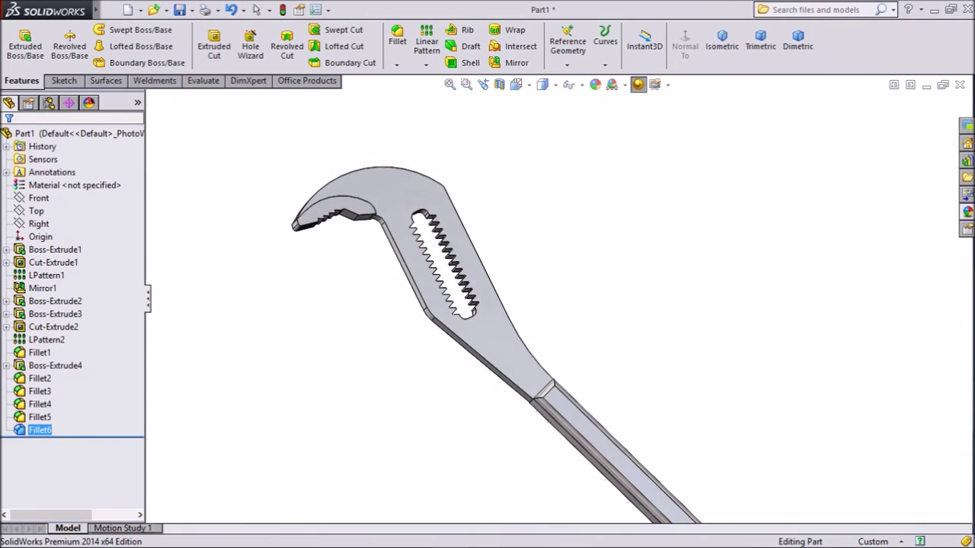
middle_click_drag(488, 304, 533, 320)
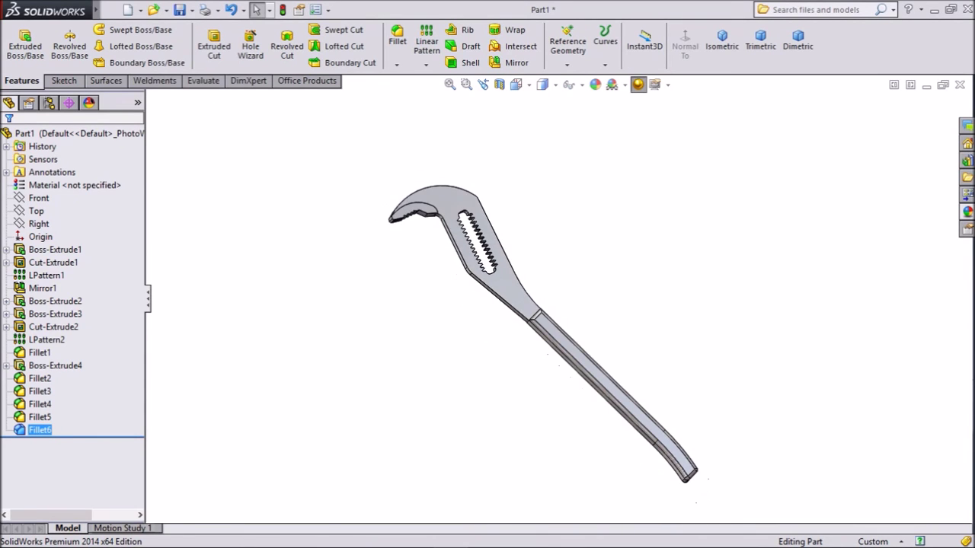